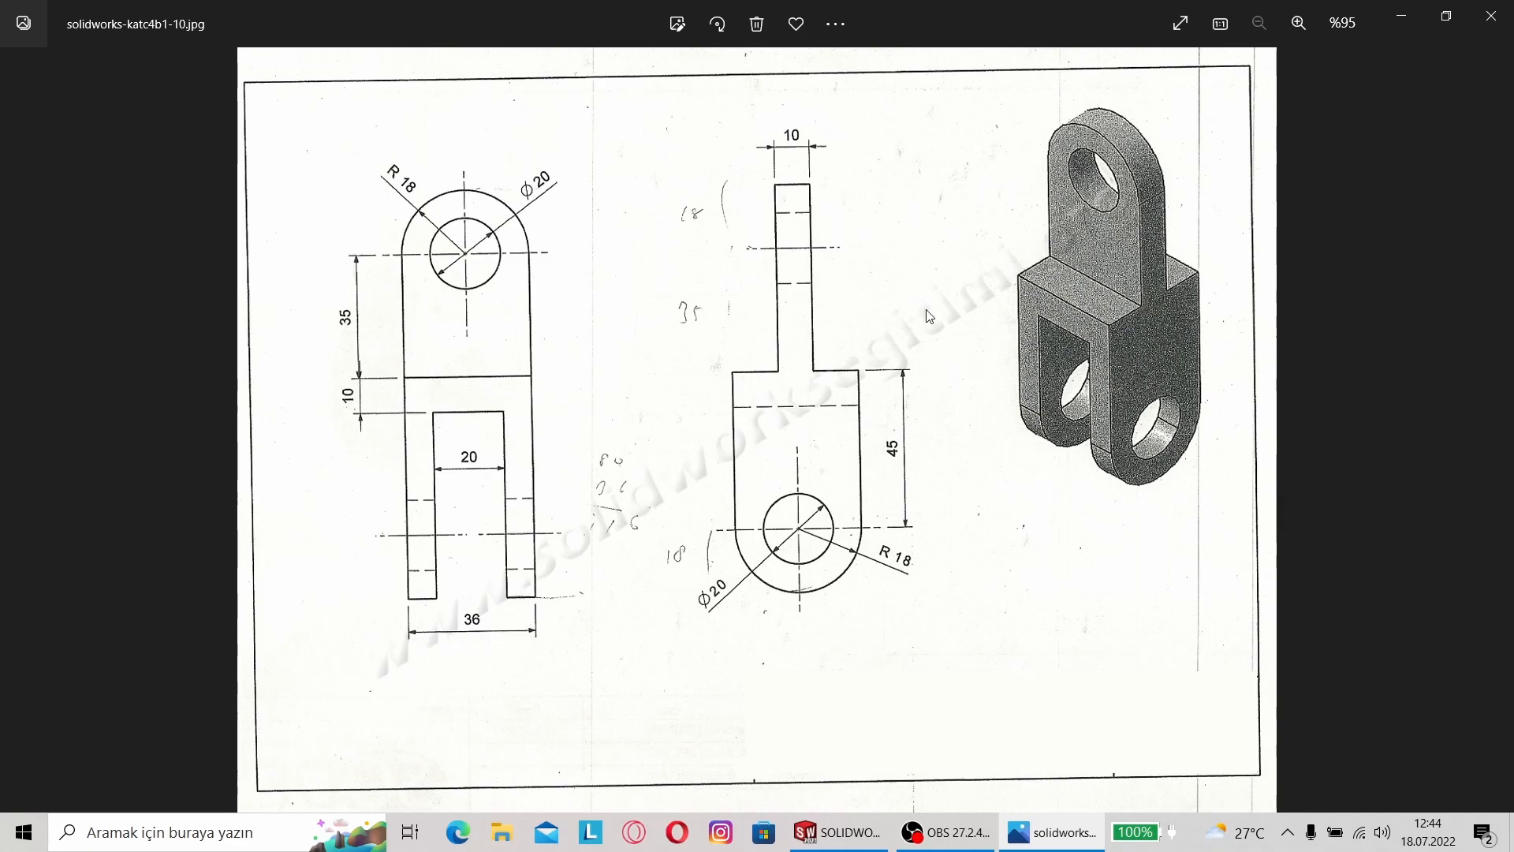
# Step: Switch to SOLIDWORKS and sketch a centre rectangle about 120 by 87 mm from the origin on the front plane
pyautogui.click(1401, 17)
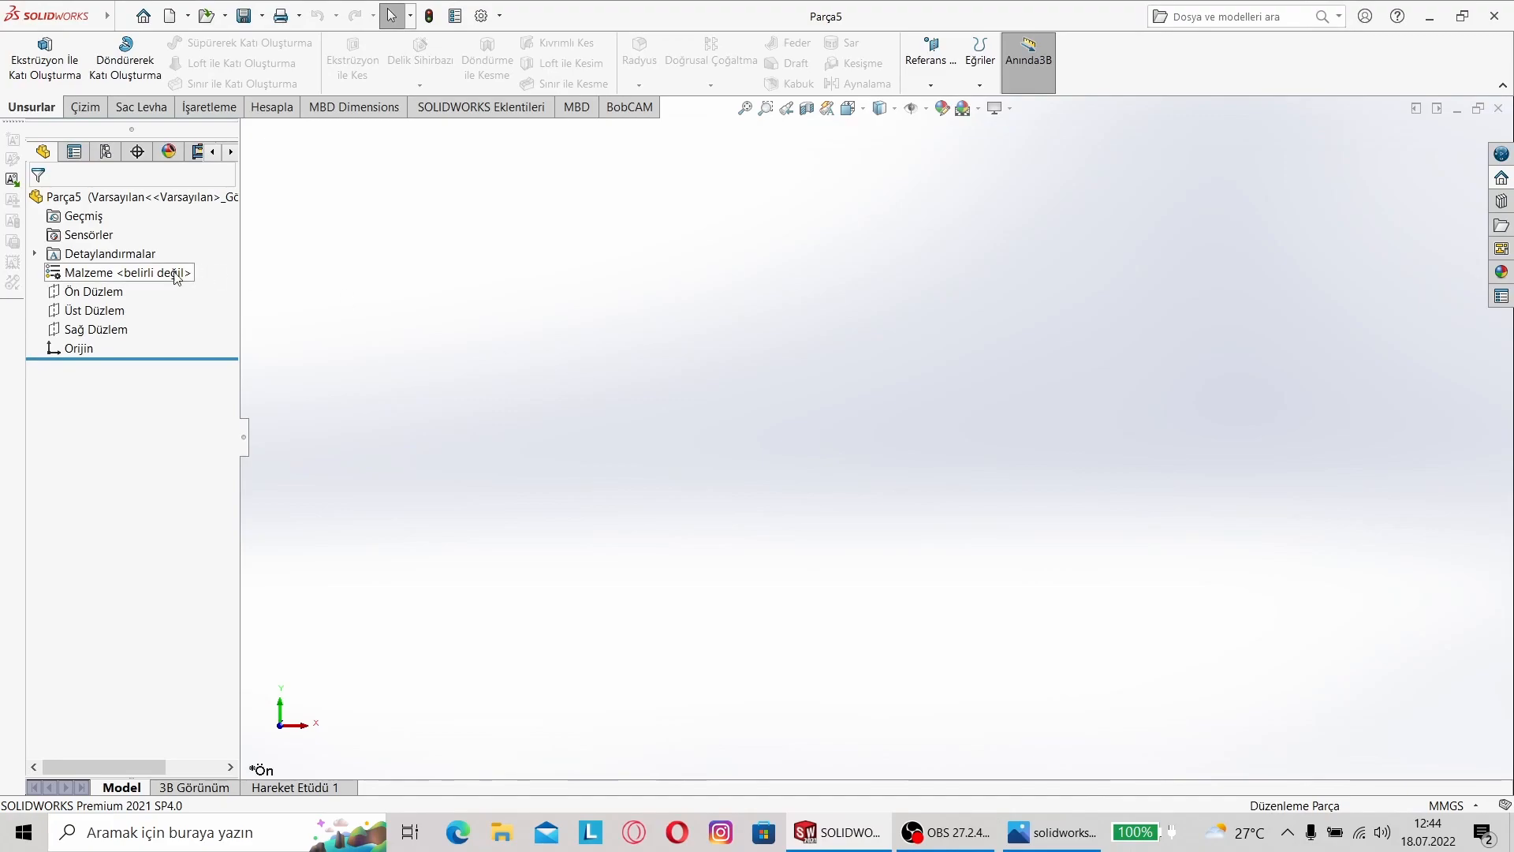
pyautogui.click(93, 291)
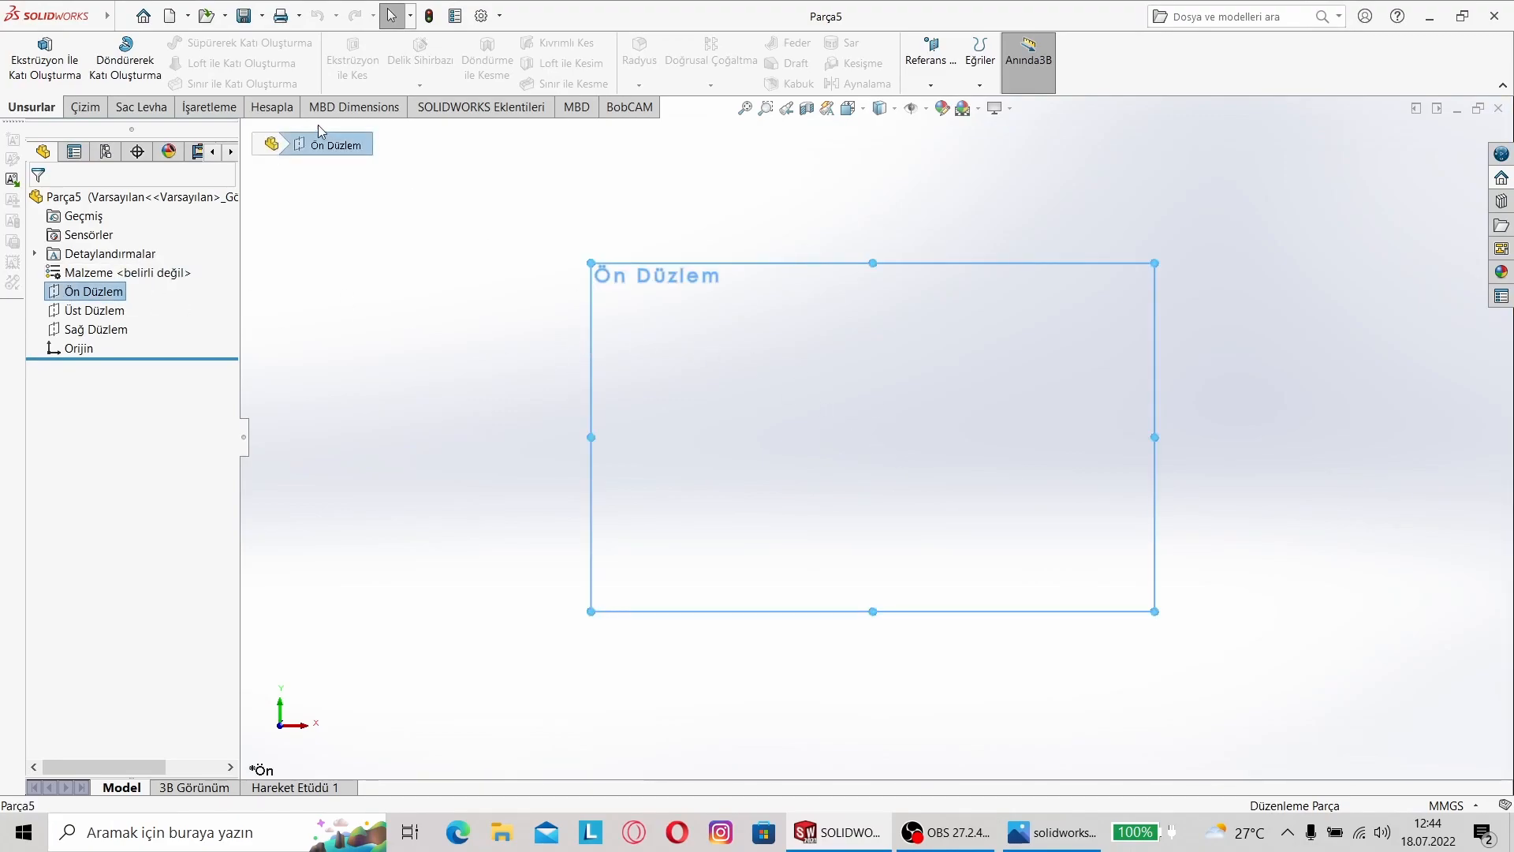
pyautogui.click(83, 108)
pyautogui.click(171, 64)
pyautogui.click(201, 105)
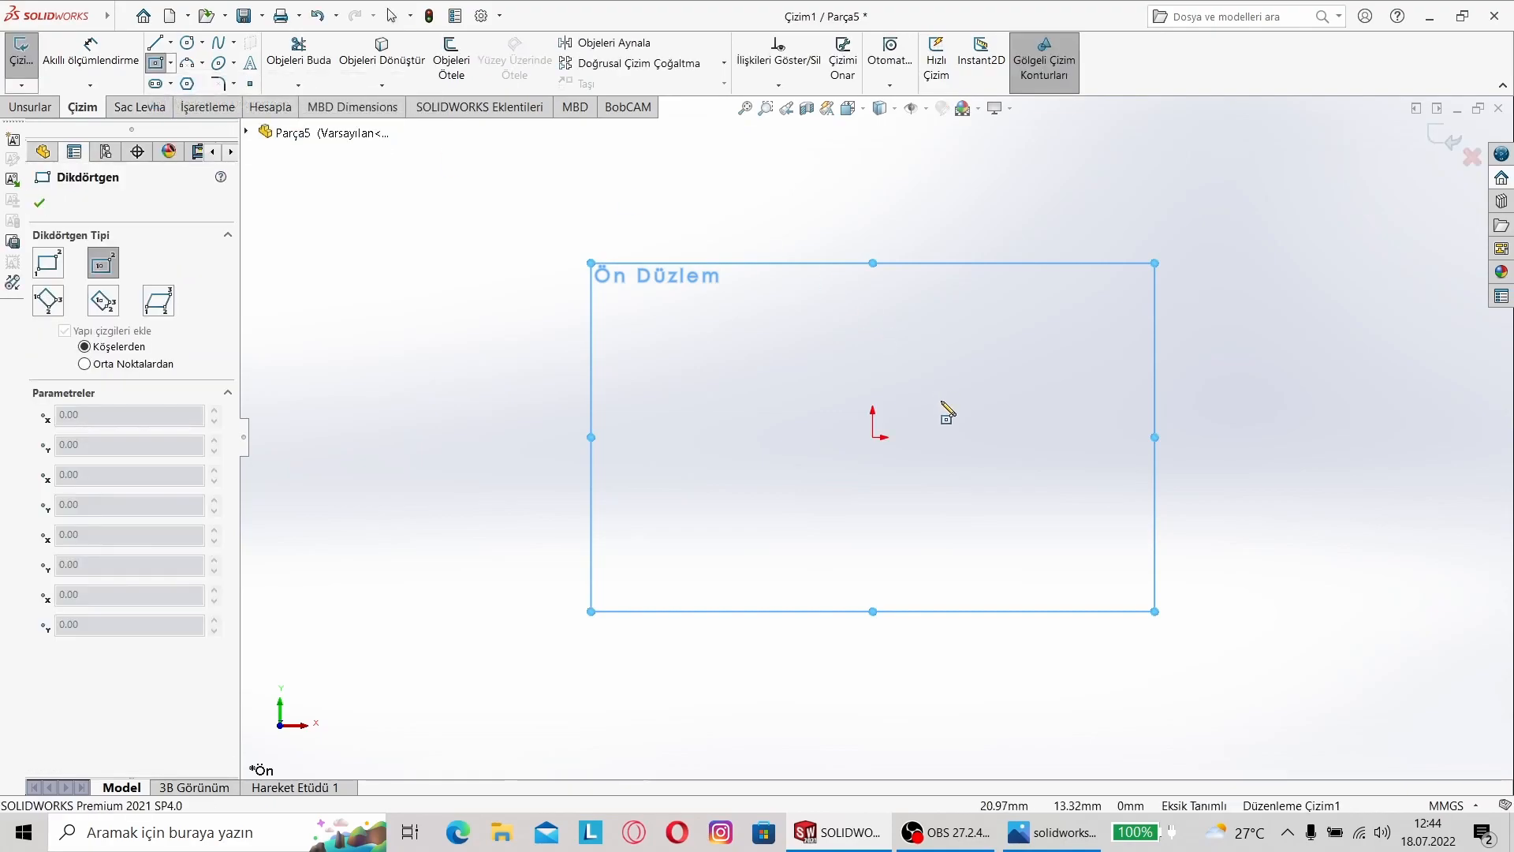
pyautogui.click(875, 438)
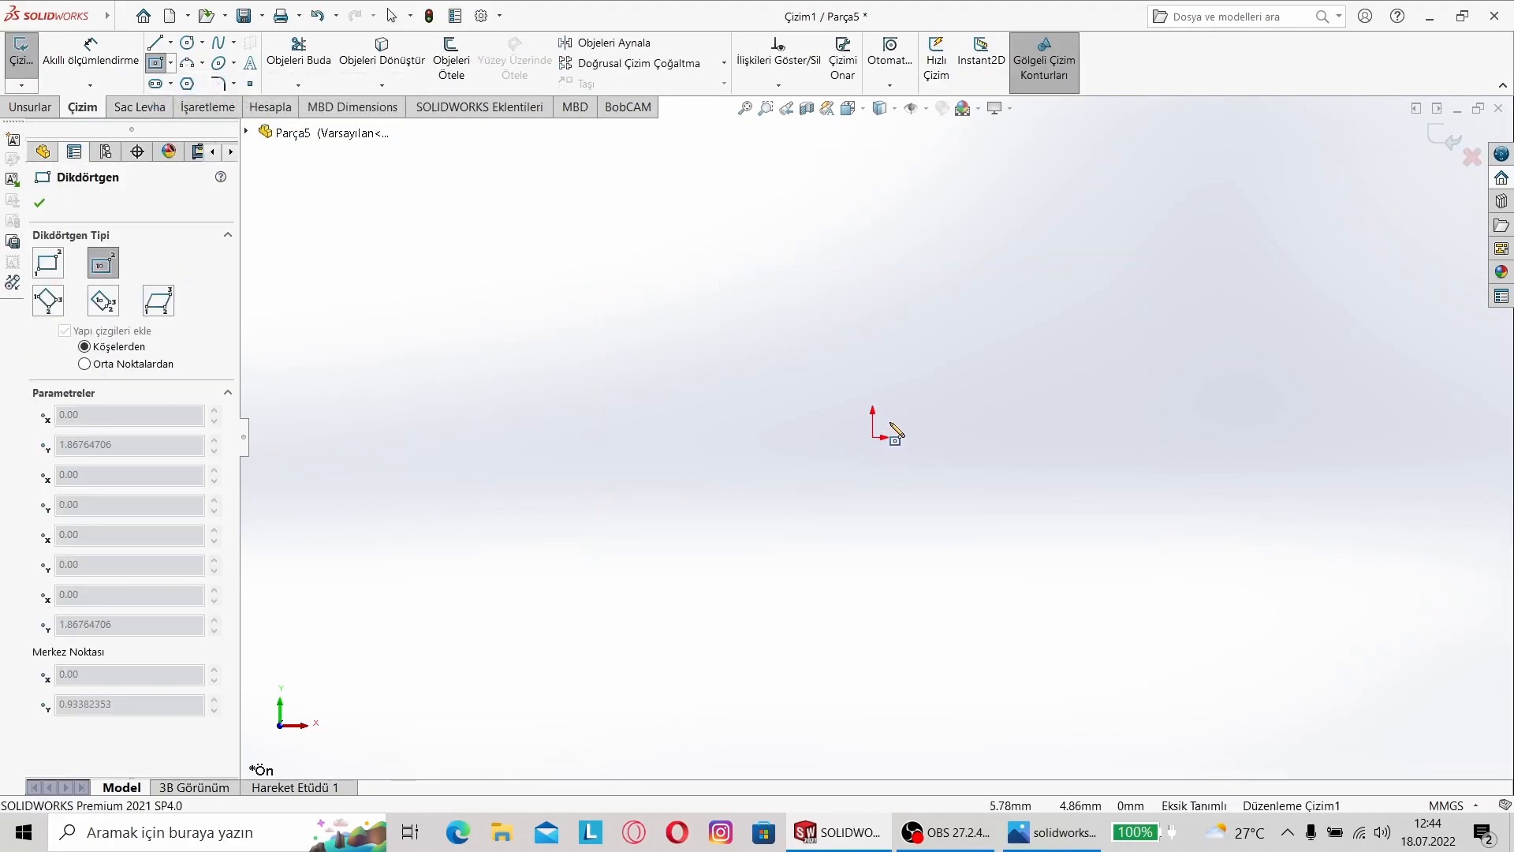
pyautogui.click(1063, 299)
# Step: Dimension the rectangle's width and height to 36 mm each
pyautogui.click(76, 55)
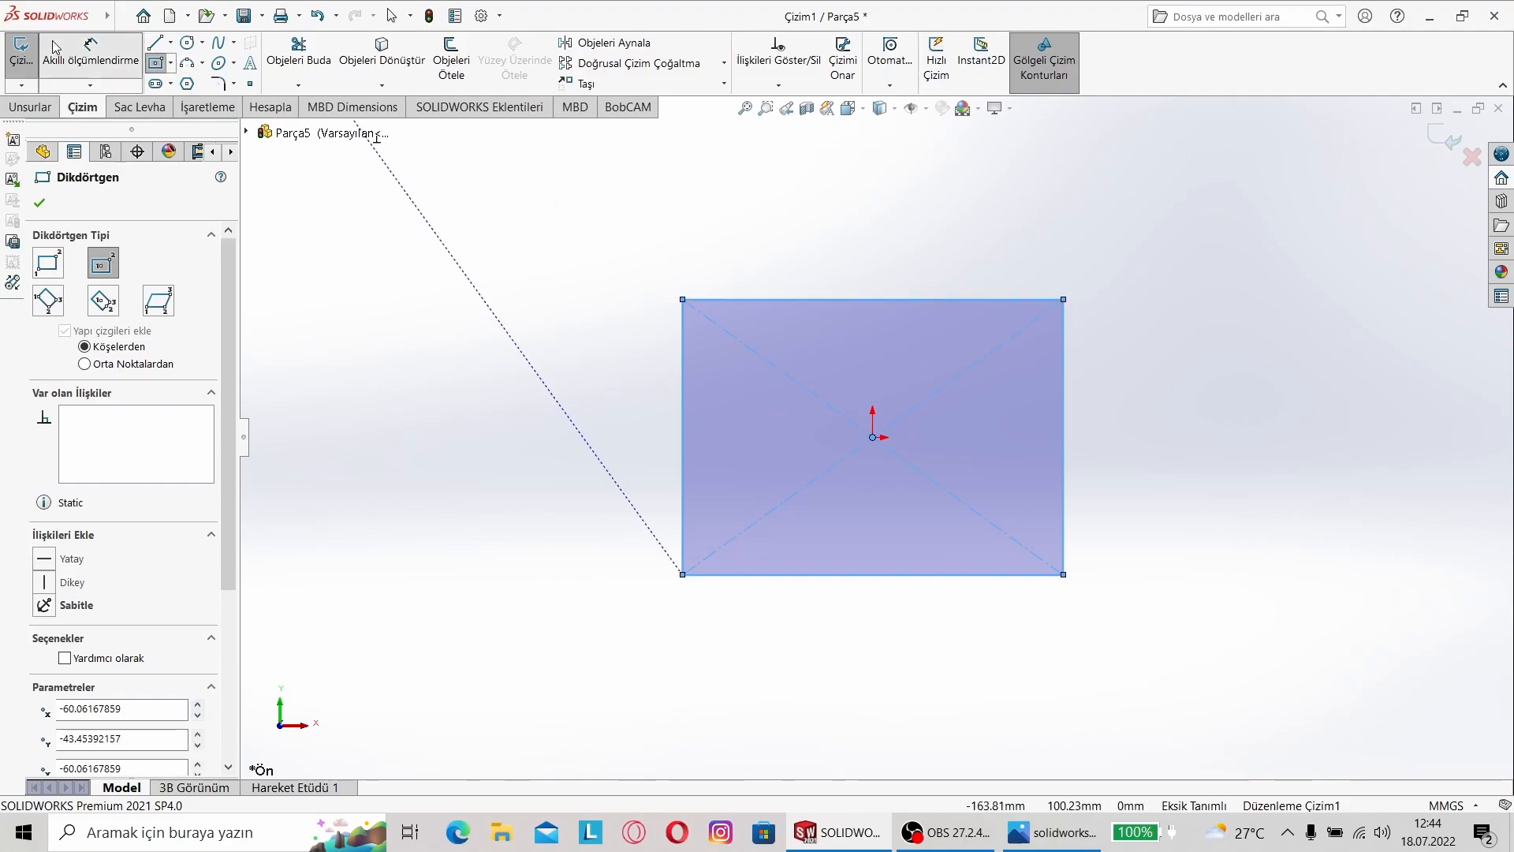
pyautogui.click(826, 301)
pyautogui.click(864, 264)
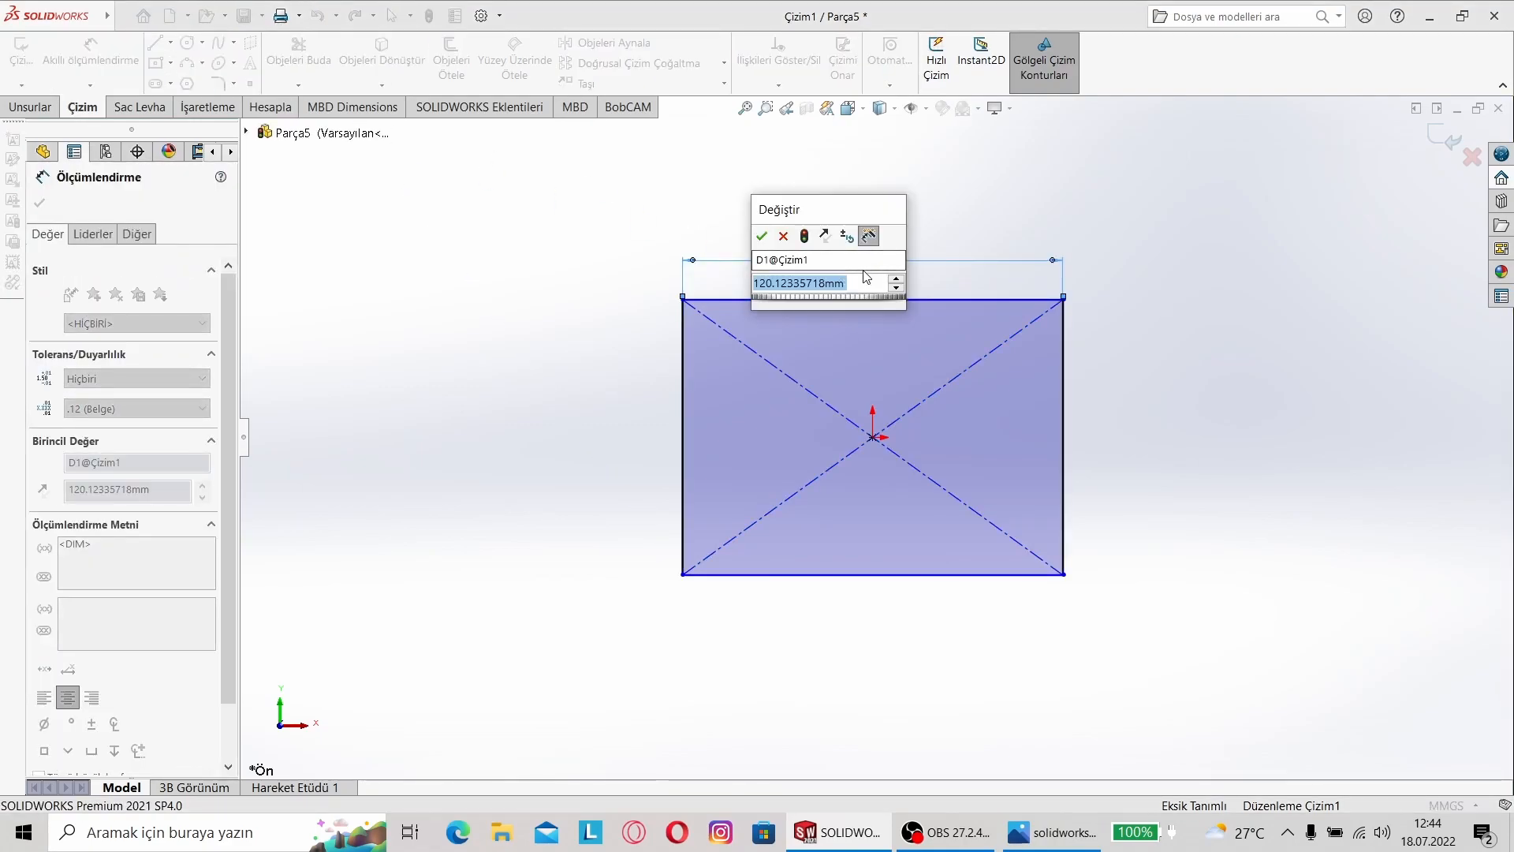
pyautogui.write('36')
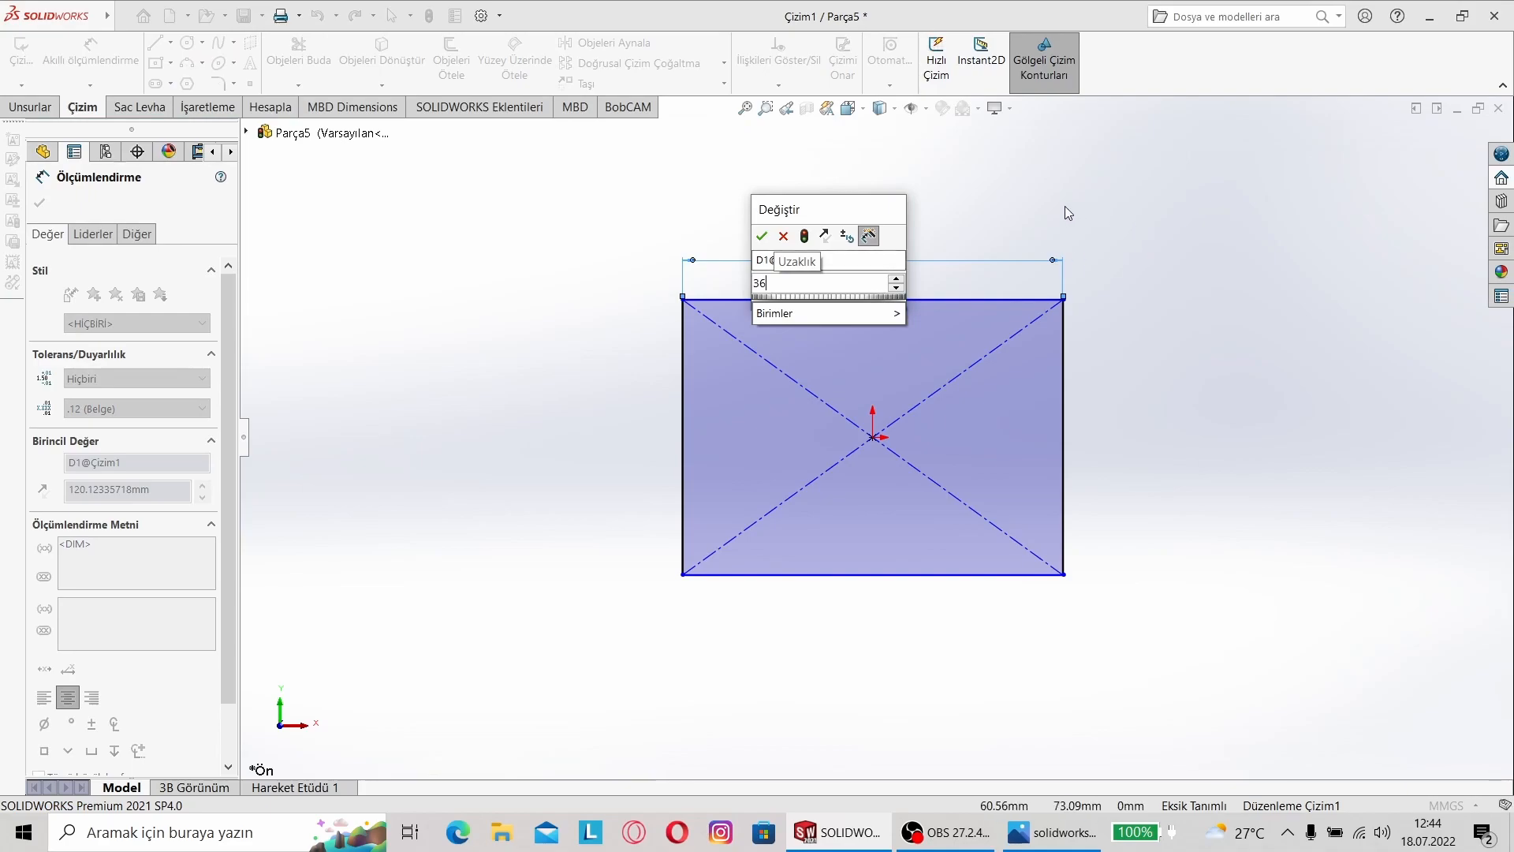
pyautogui.press('Return')
pyautogui.click(680, 410)
pyautogui.click(631, 430)
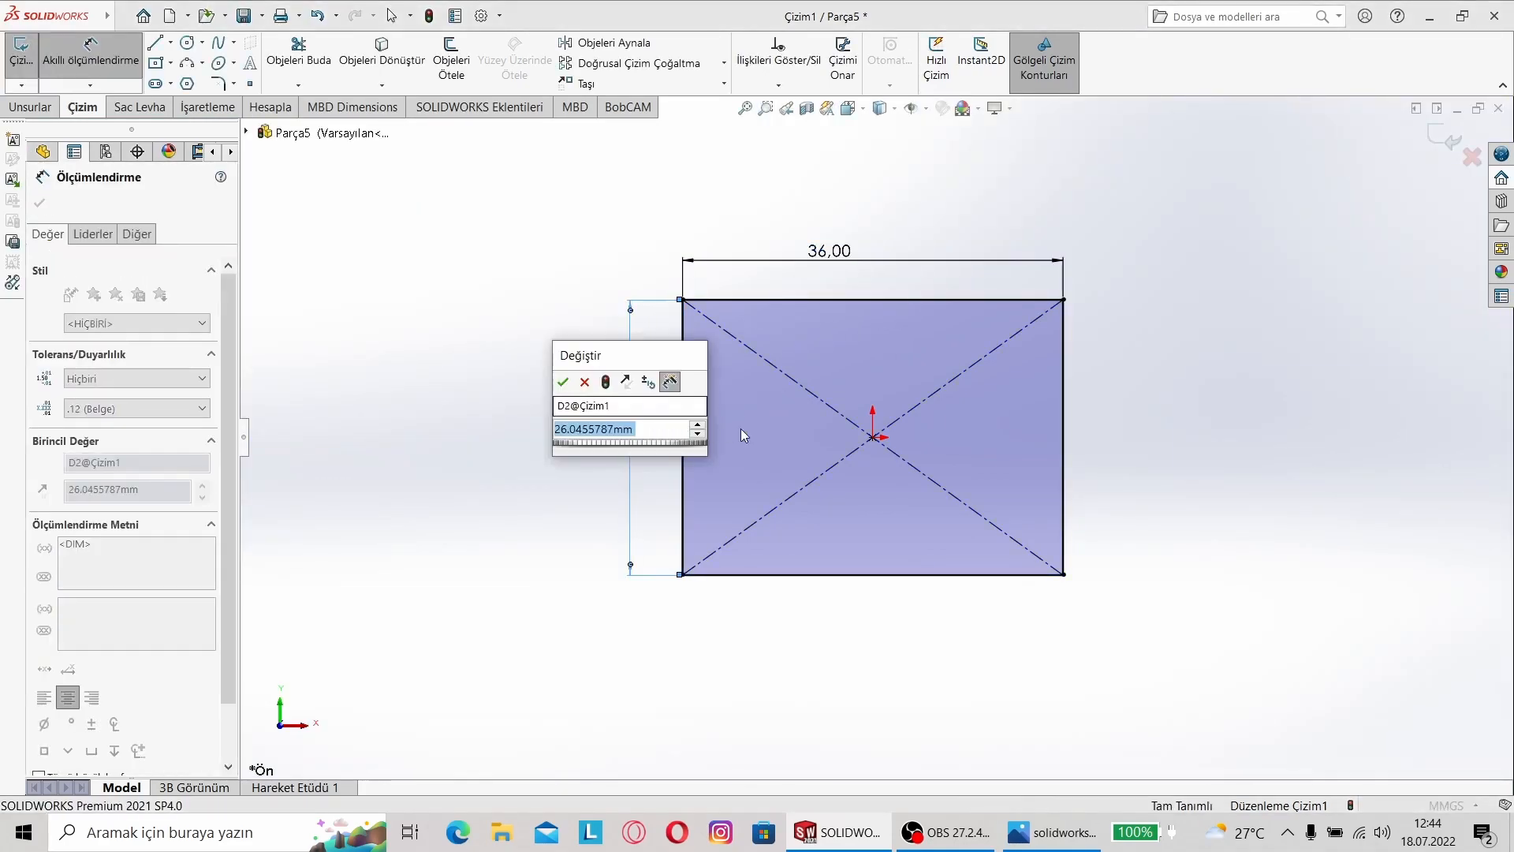
pyautogui.write('36')
pyautogui.press('Return')
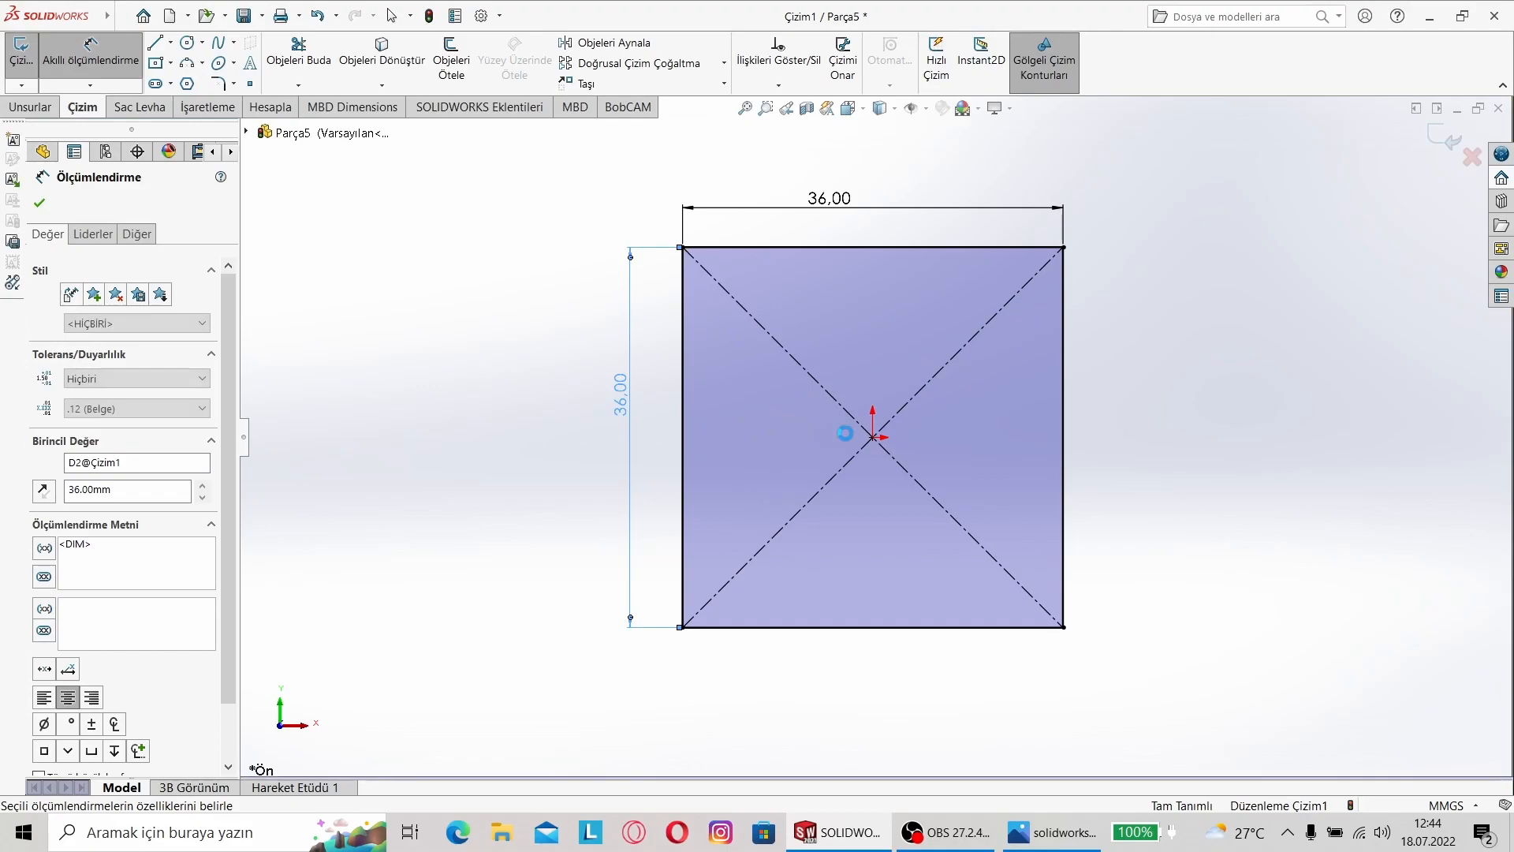
# Step: Check the bridge thickness in the reference drawing and extrude the square profile 10 mm blind from the sketch plane
pyautogui.click(1040, 838)
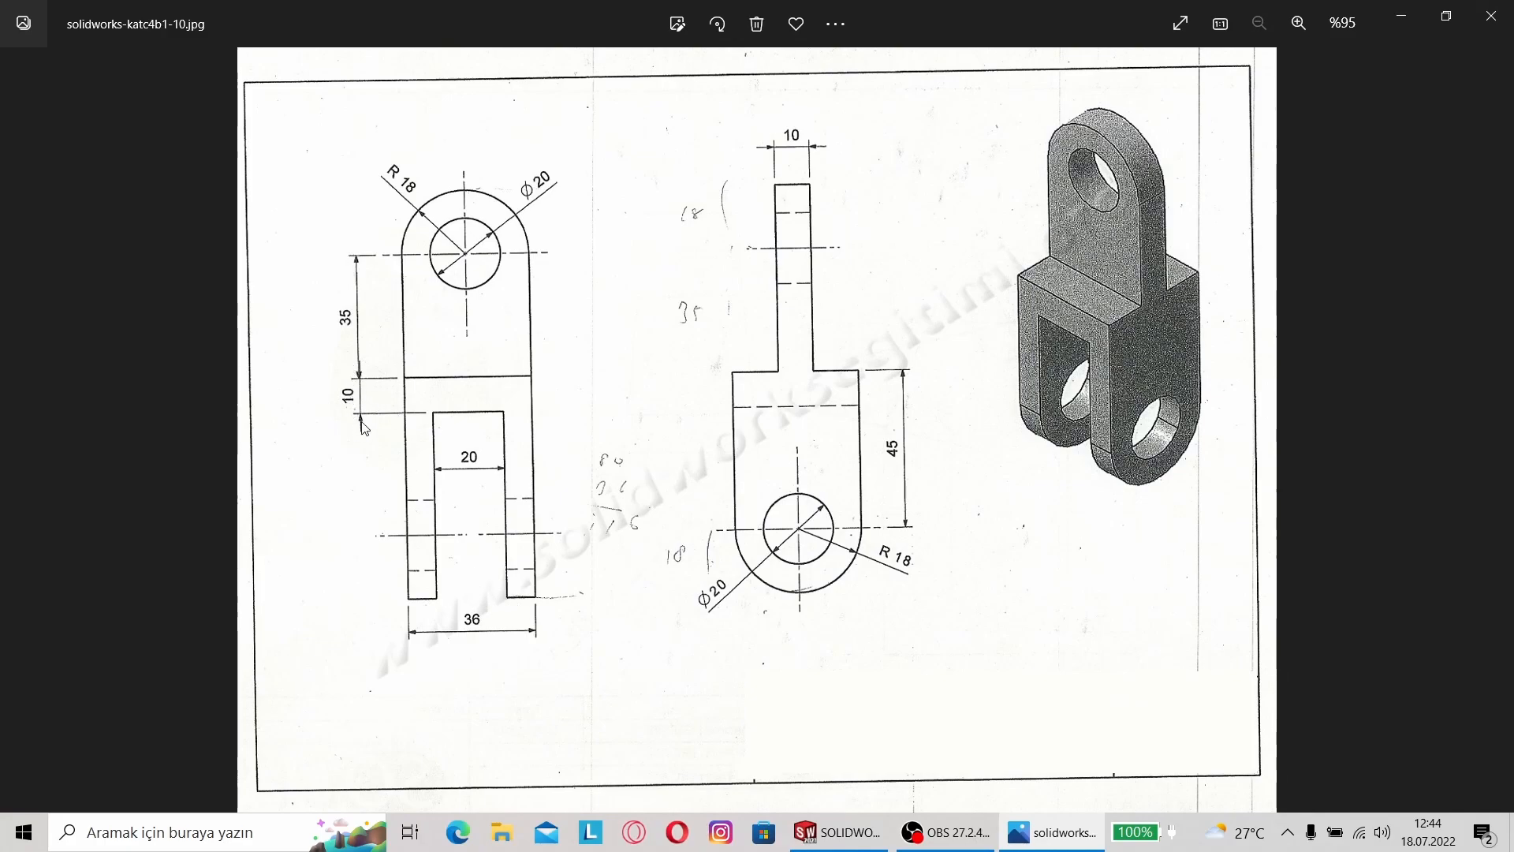
pyautogui.click(1401, 18)
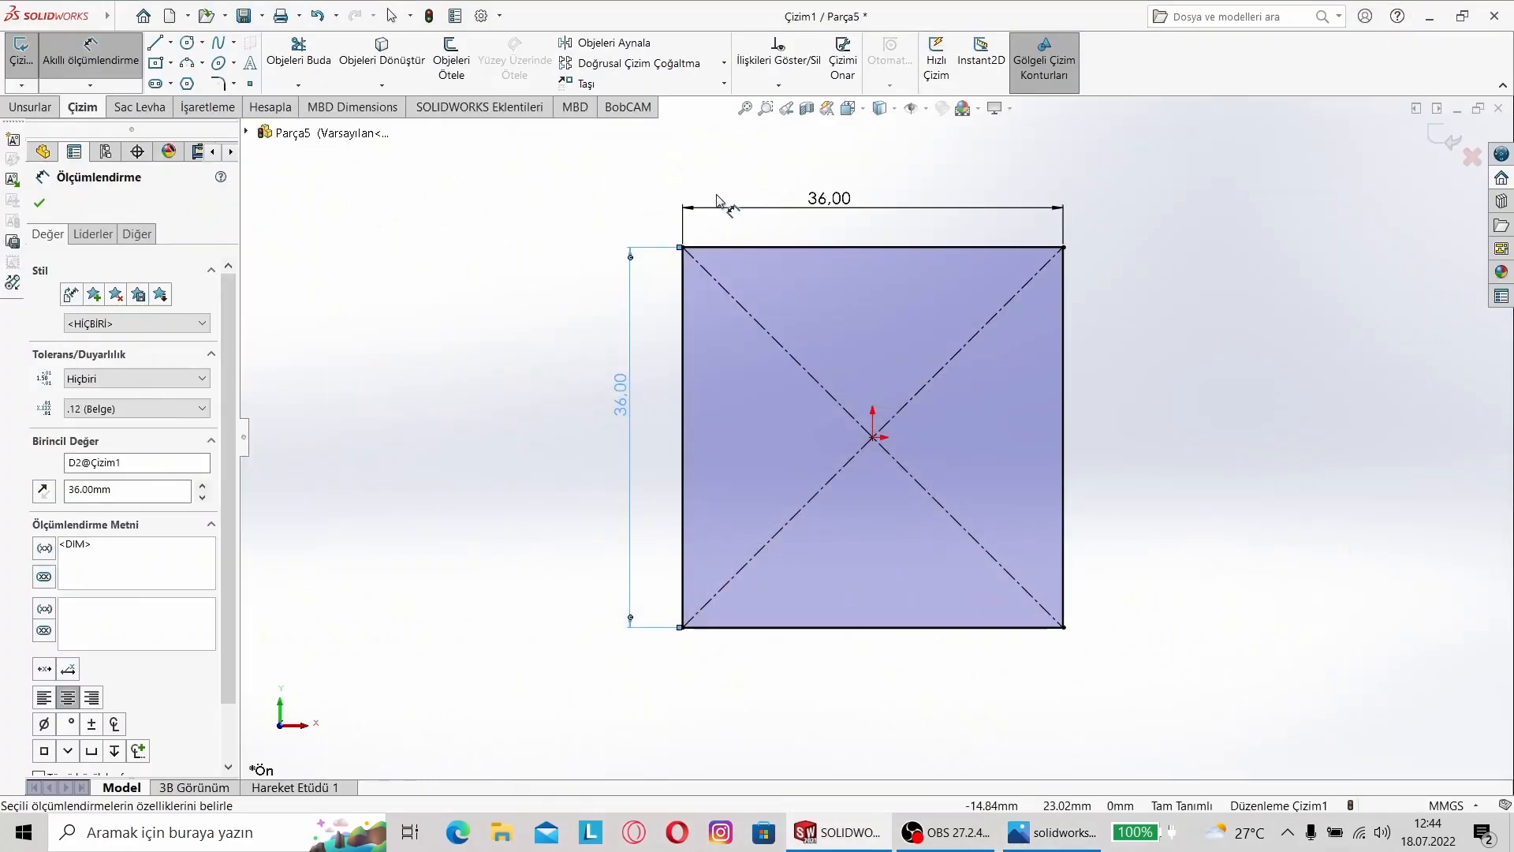
pyautogui.click(30, 106)
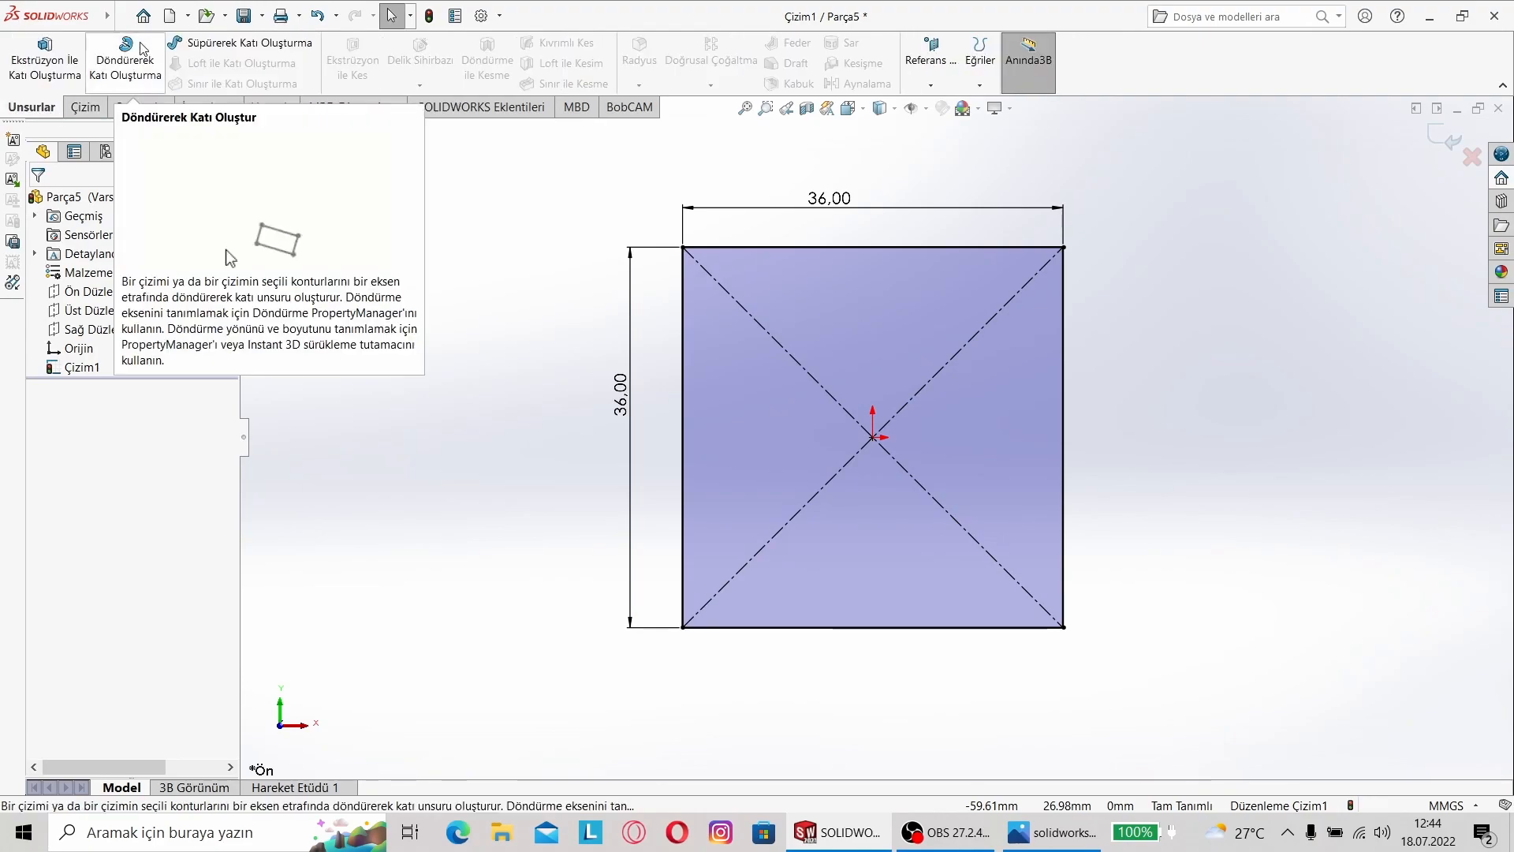
pyautogui.click(48, 64)
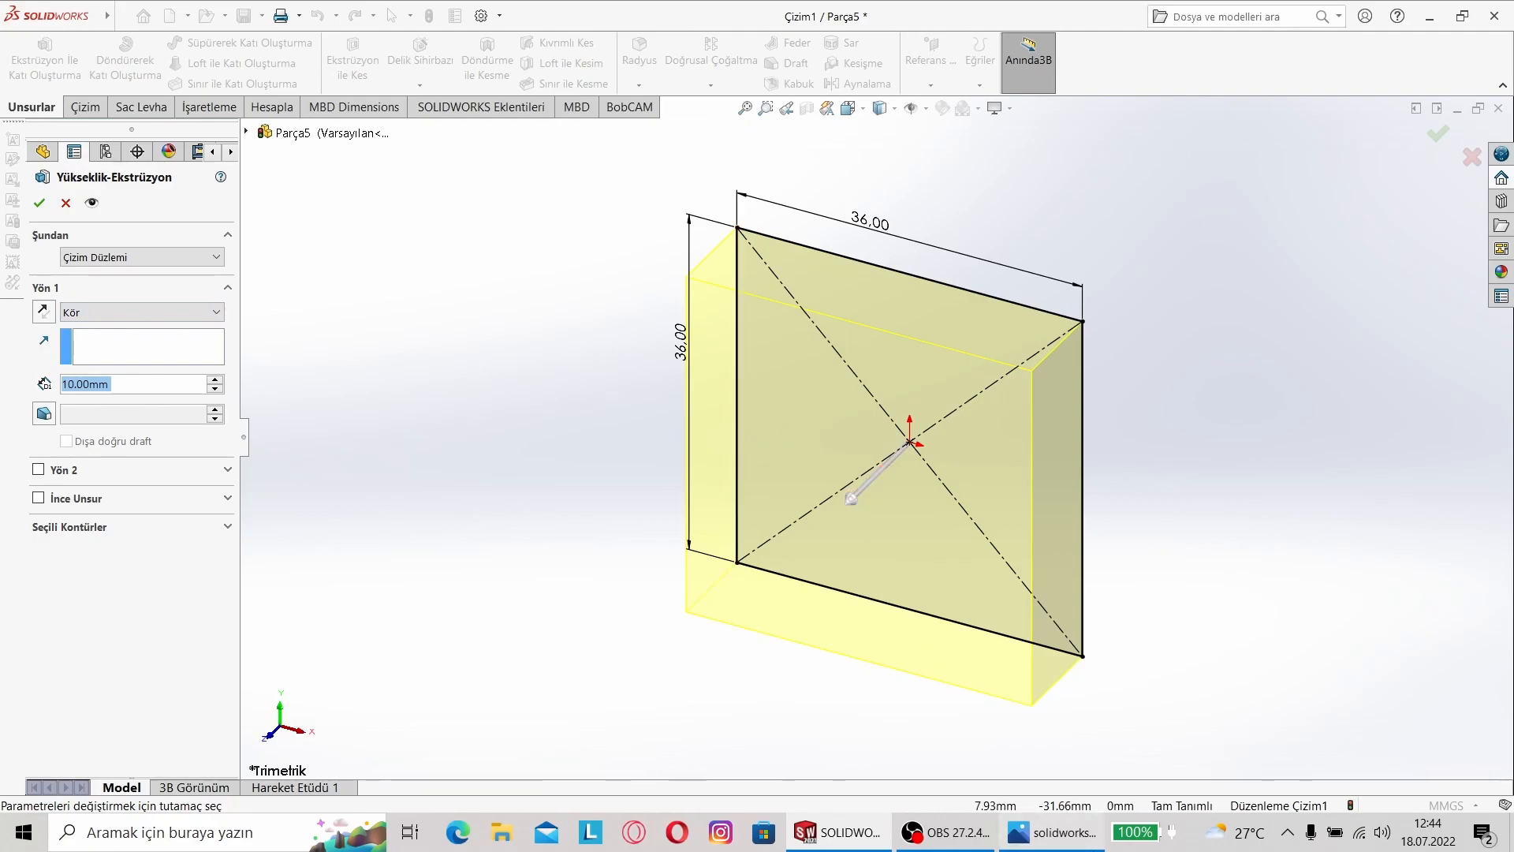
pyautogui.hotkey('alt', 'Tab')
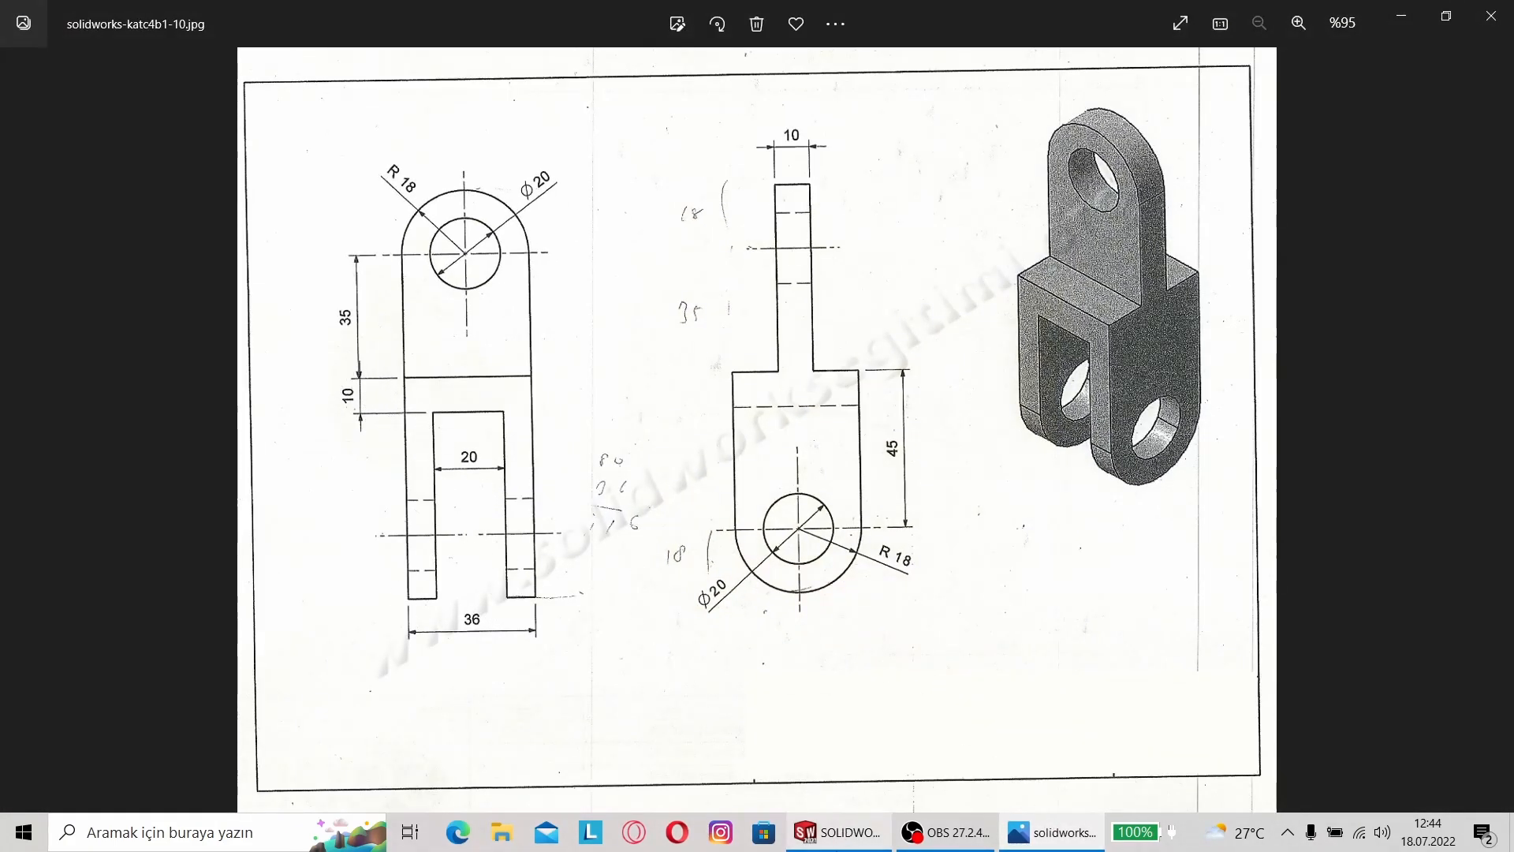
pyautogui.click(828, 829)
pyautogui.click(39, 204)
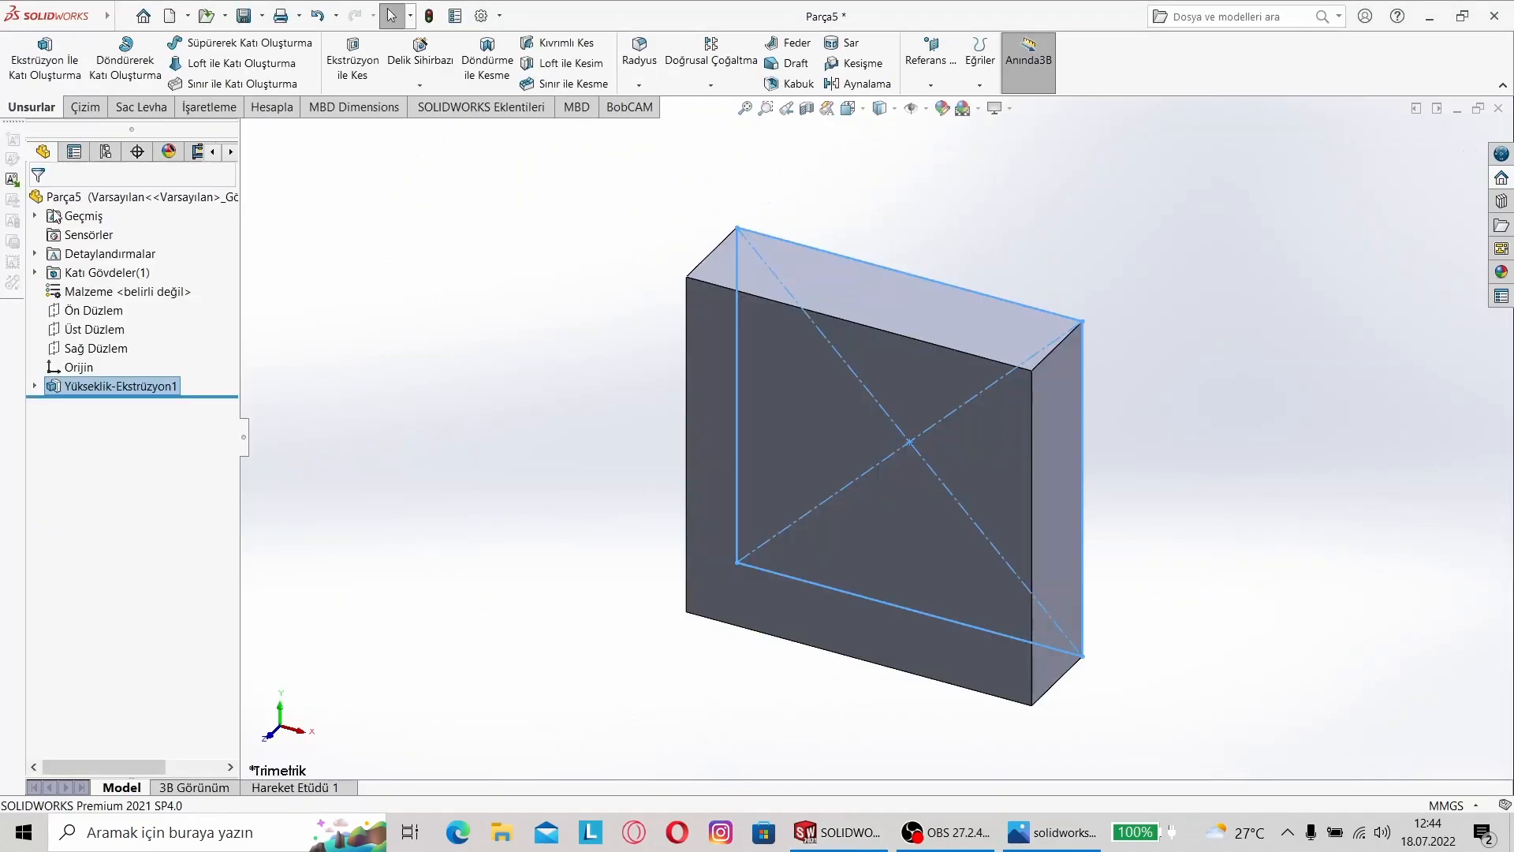
# Step: Open a new sketch on the plate's front face and check the fork dimensions in the reference drawing
pyautogui.rightClick(873, 446)
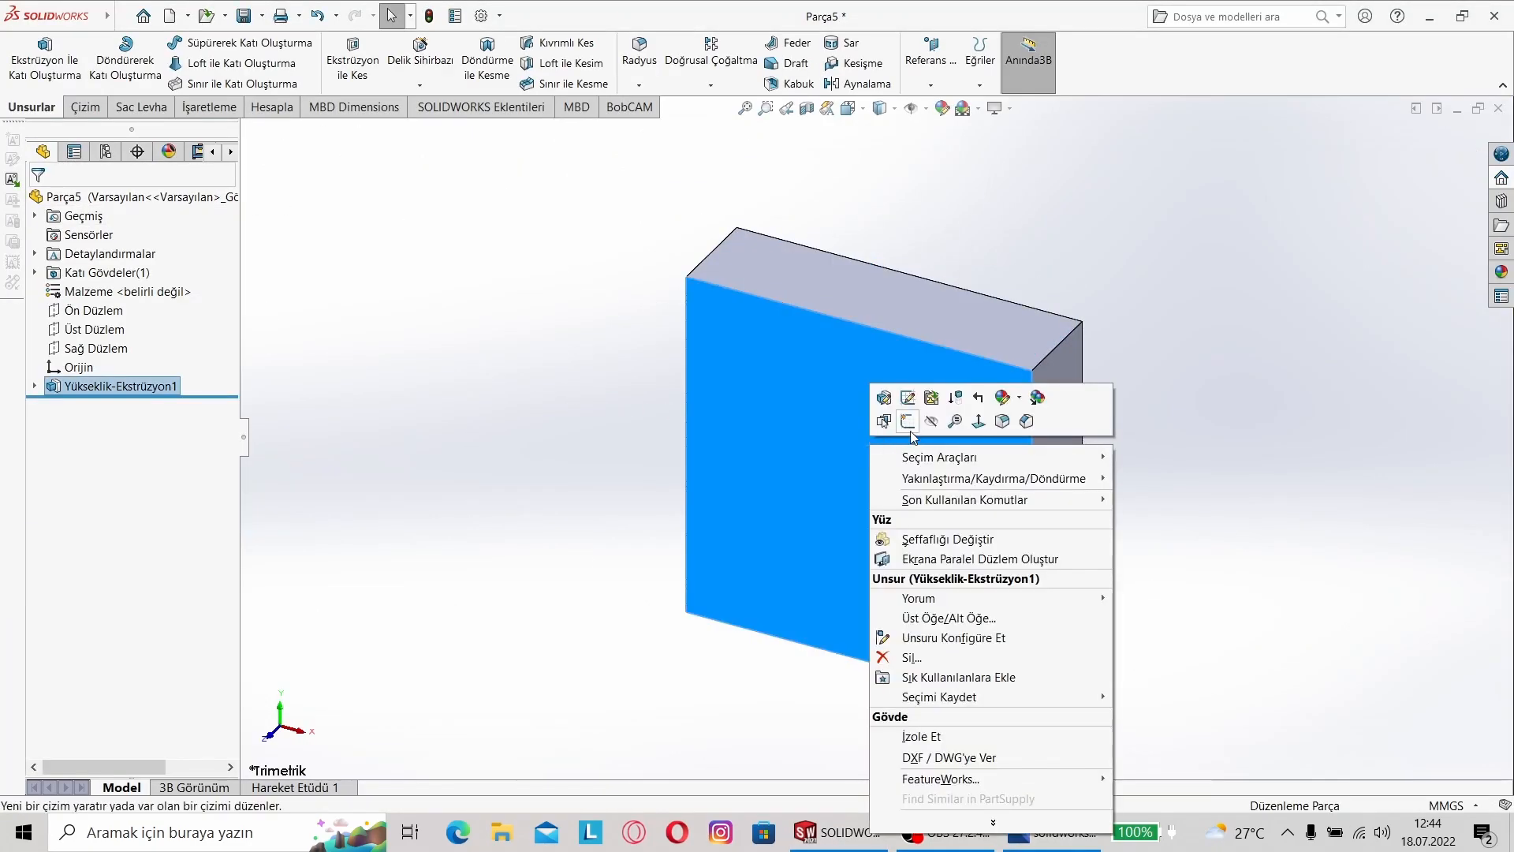
pyautogui.click(908, 424)
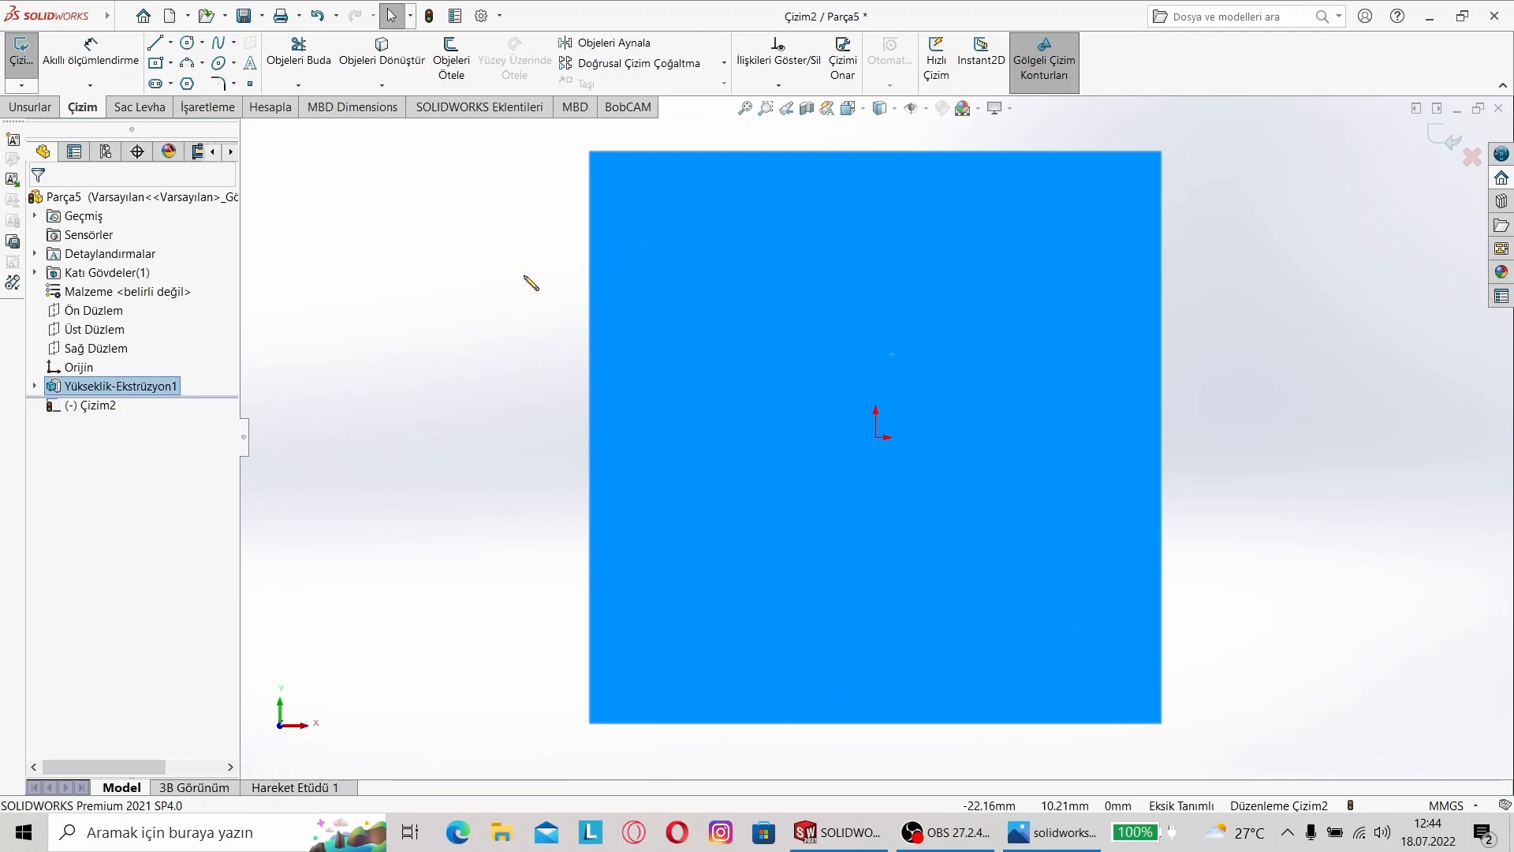
pyautogui.click(1053, 832)
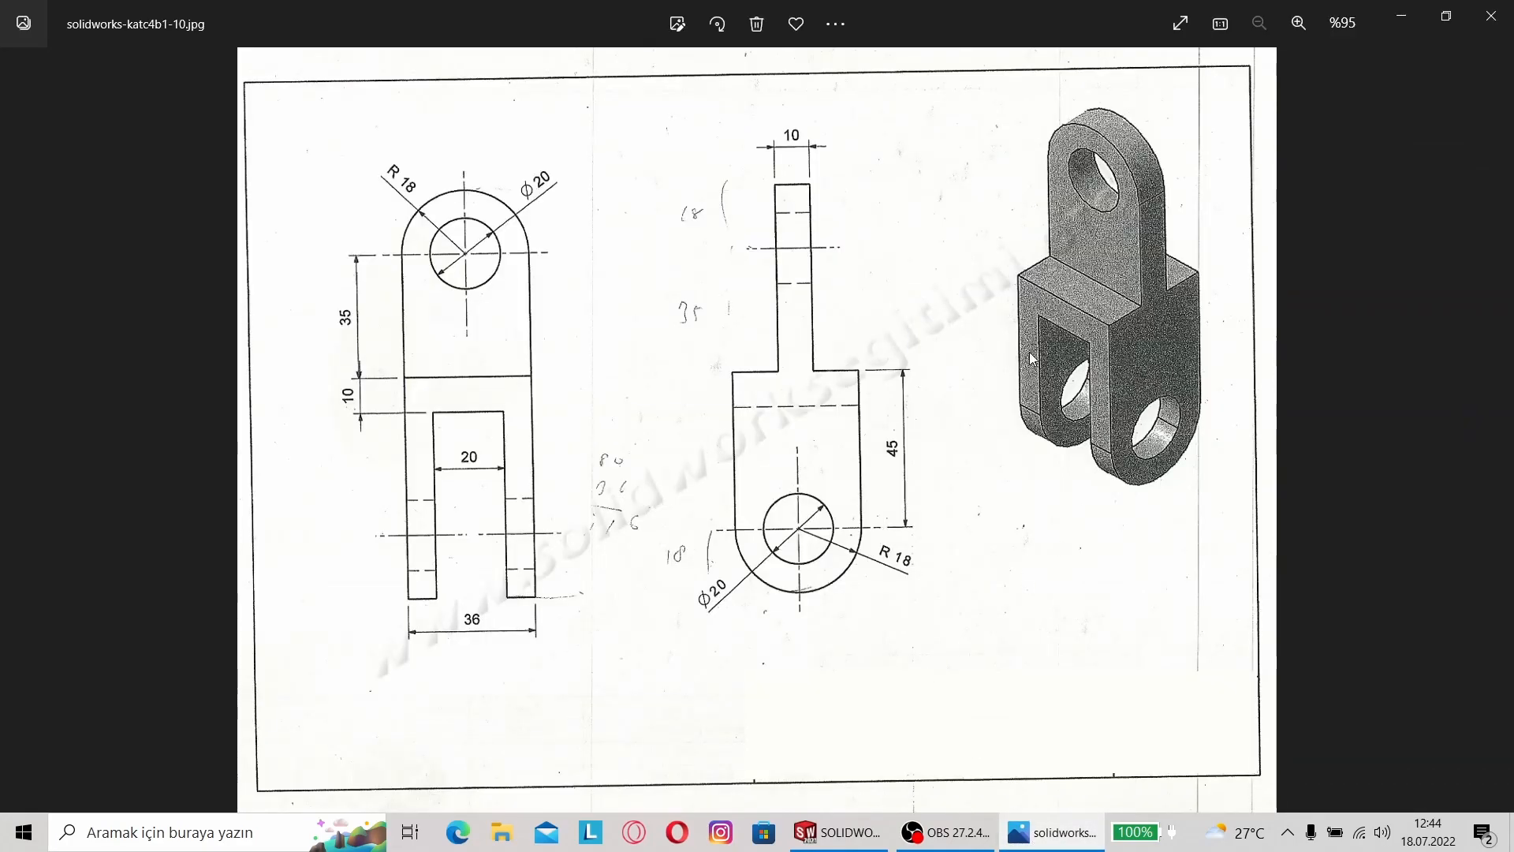
pyautogui.keyDown('ctrl'); pyautogui.scroll(3, 1031, 359); pyautogui.keyUp('ctrl')
pyautogui.scroll(-1, 149, 563)
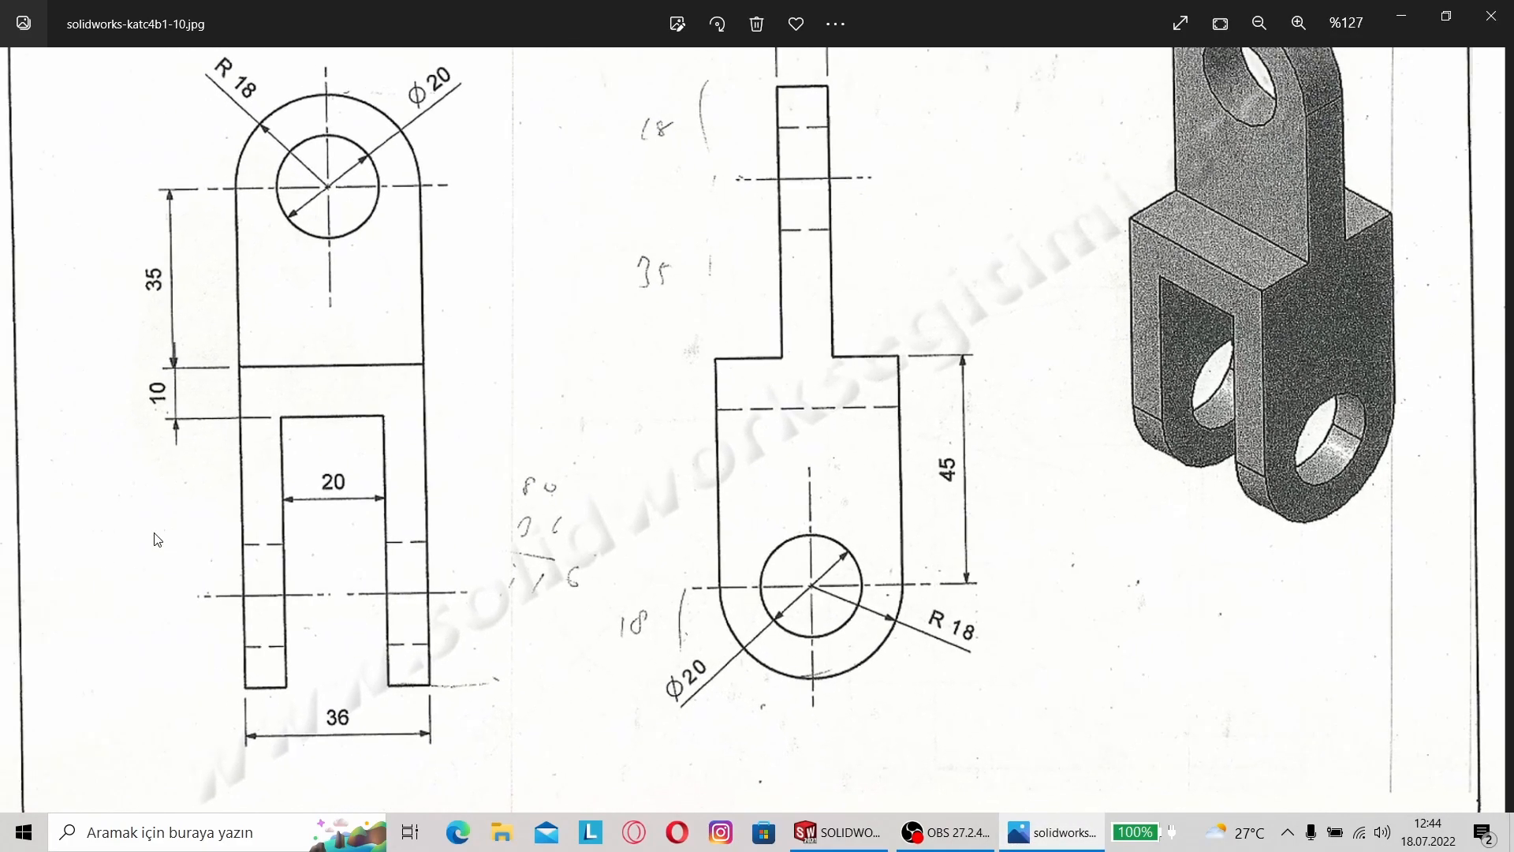
pyautogui.scroll(1, 237, 527)
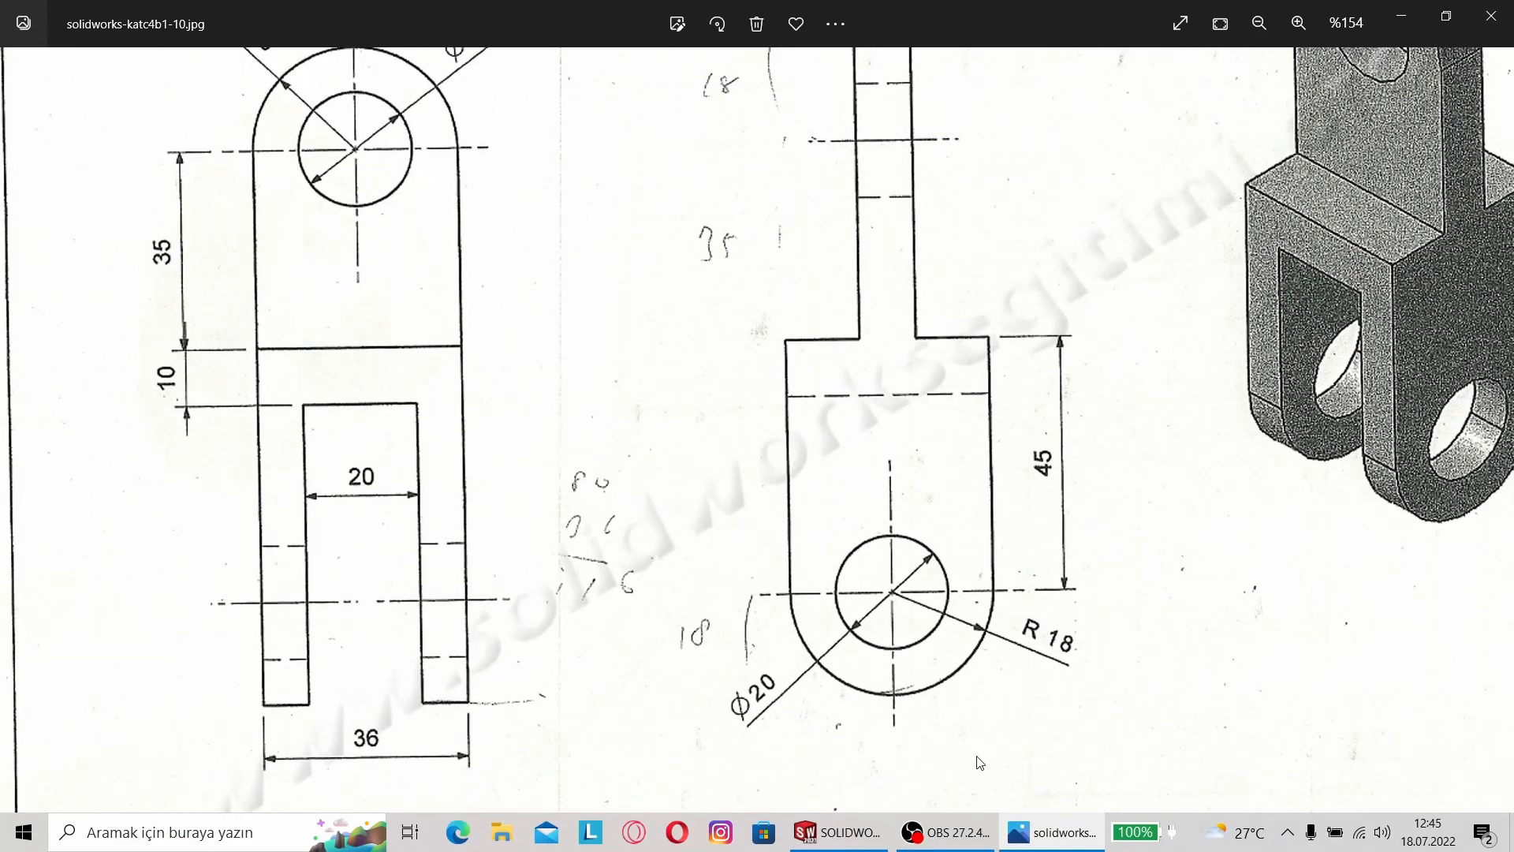
pyautogui.moveTo(950, 838)
pyautogui.click(836, 832)
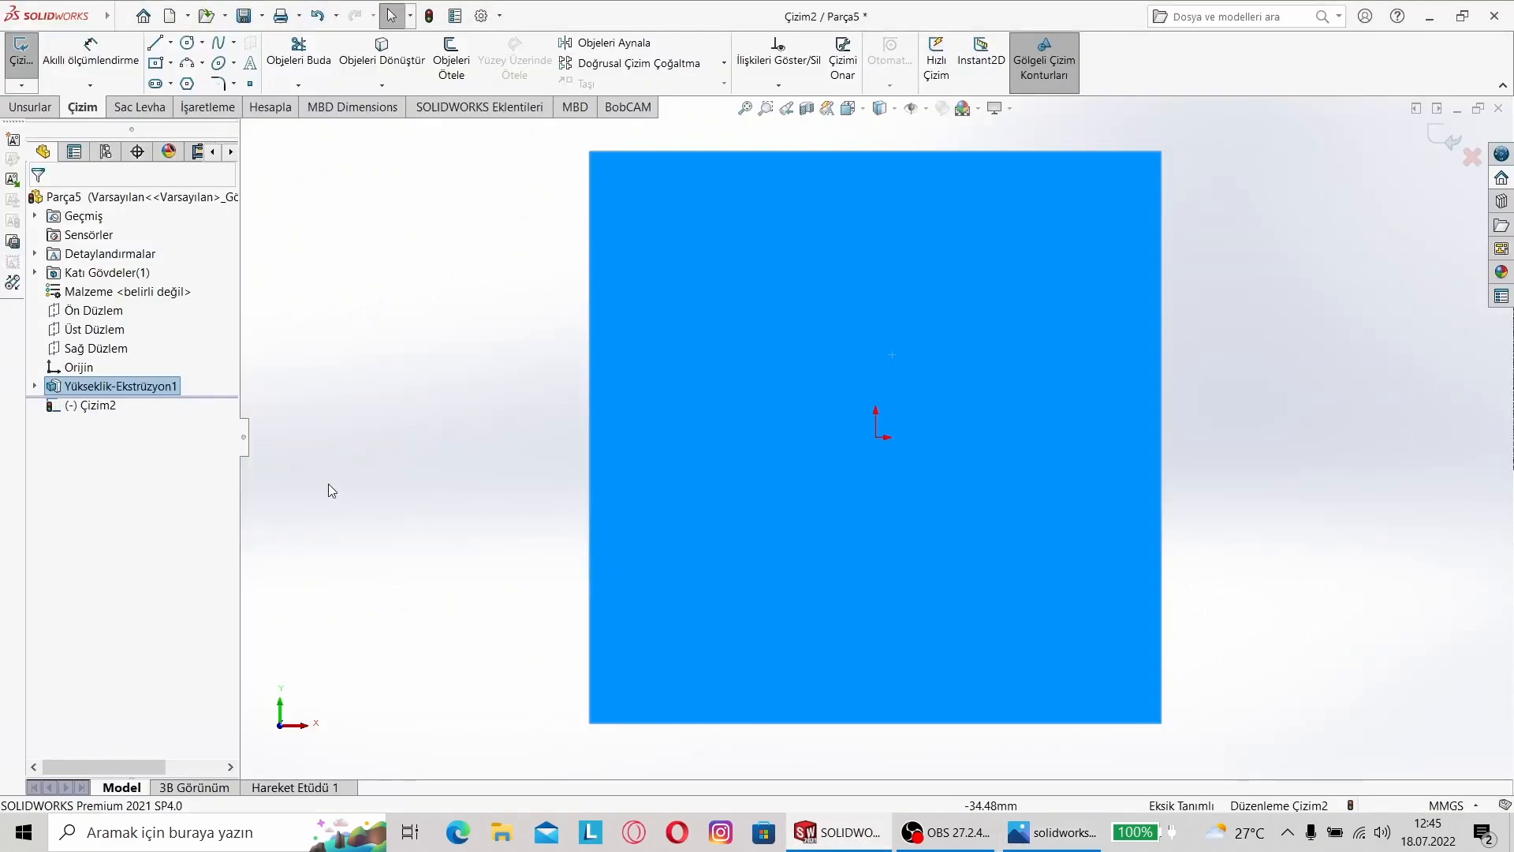
# Step: Draw two full-height corner rectangles, each about 4 mm wide, along the left and right edges of the front face
pyautogui.click(126, 17)
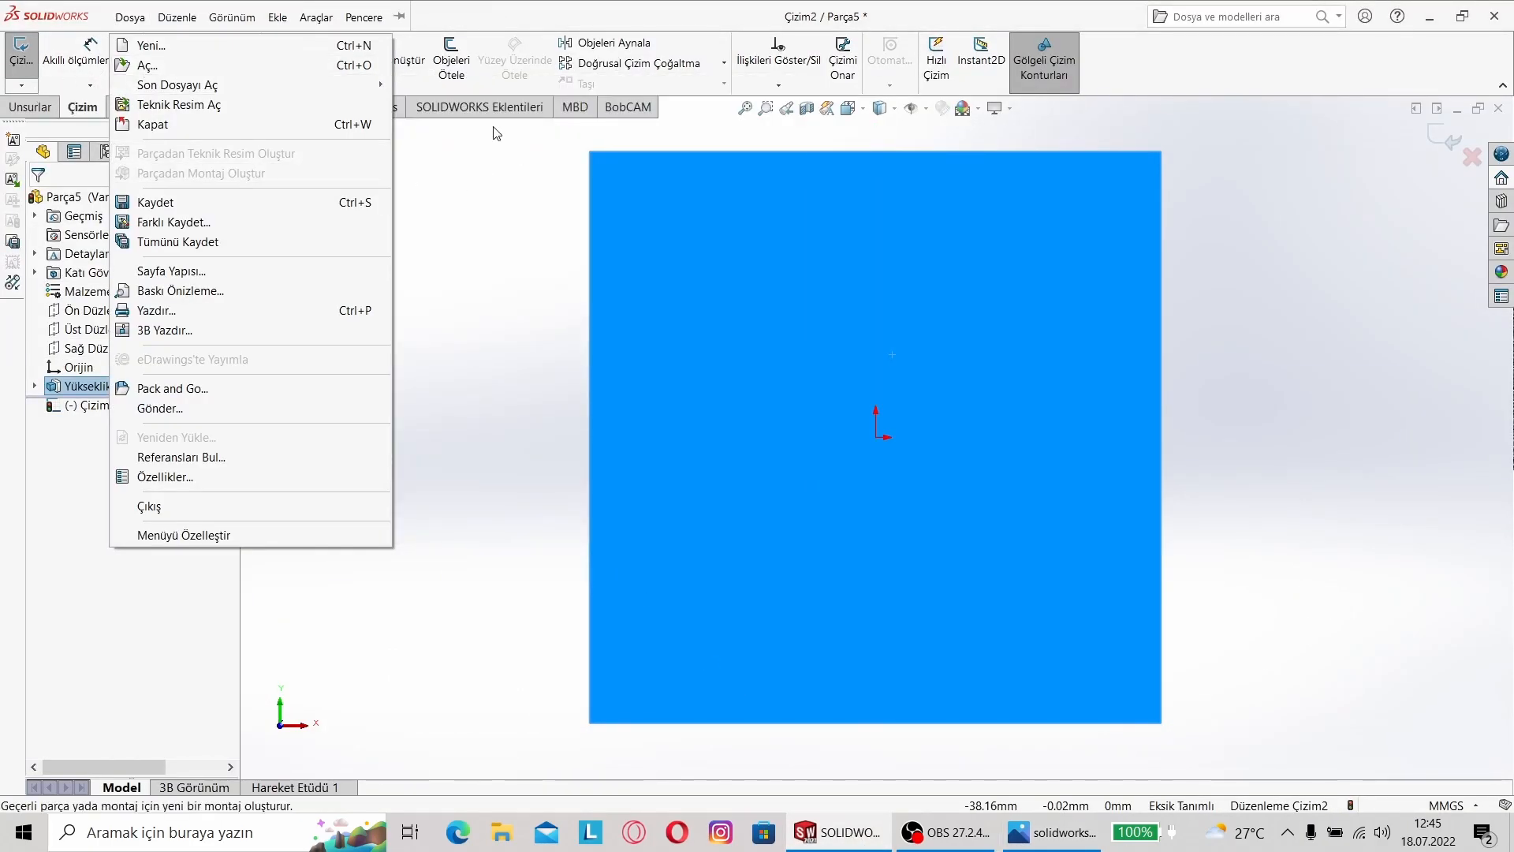
pyautogui.click(484, 127)
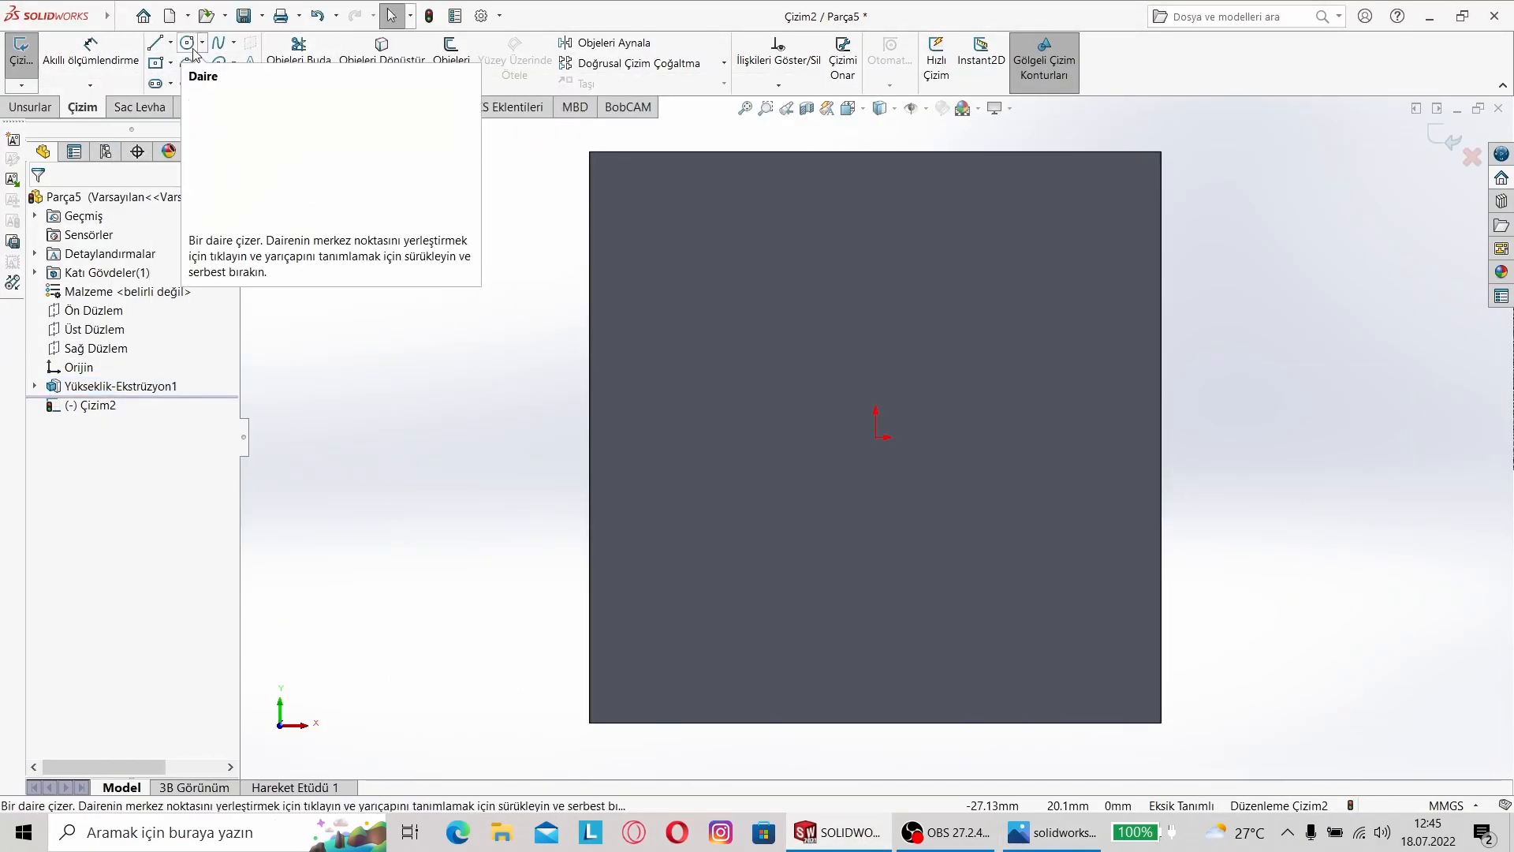
pyautogui.click(171, 63)
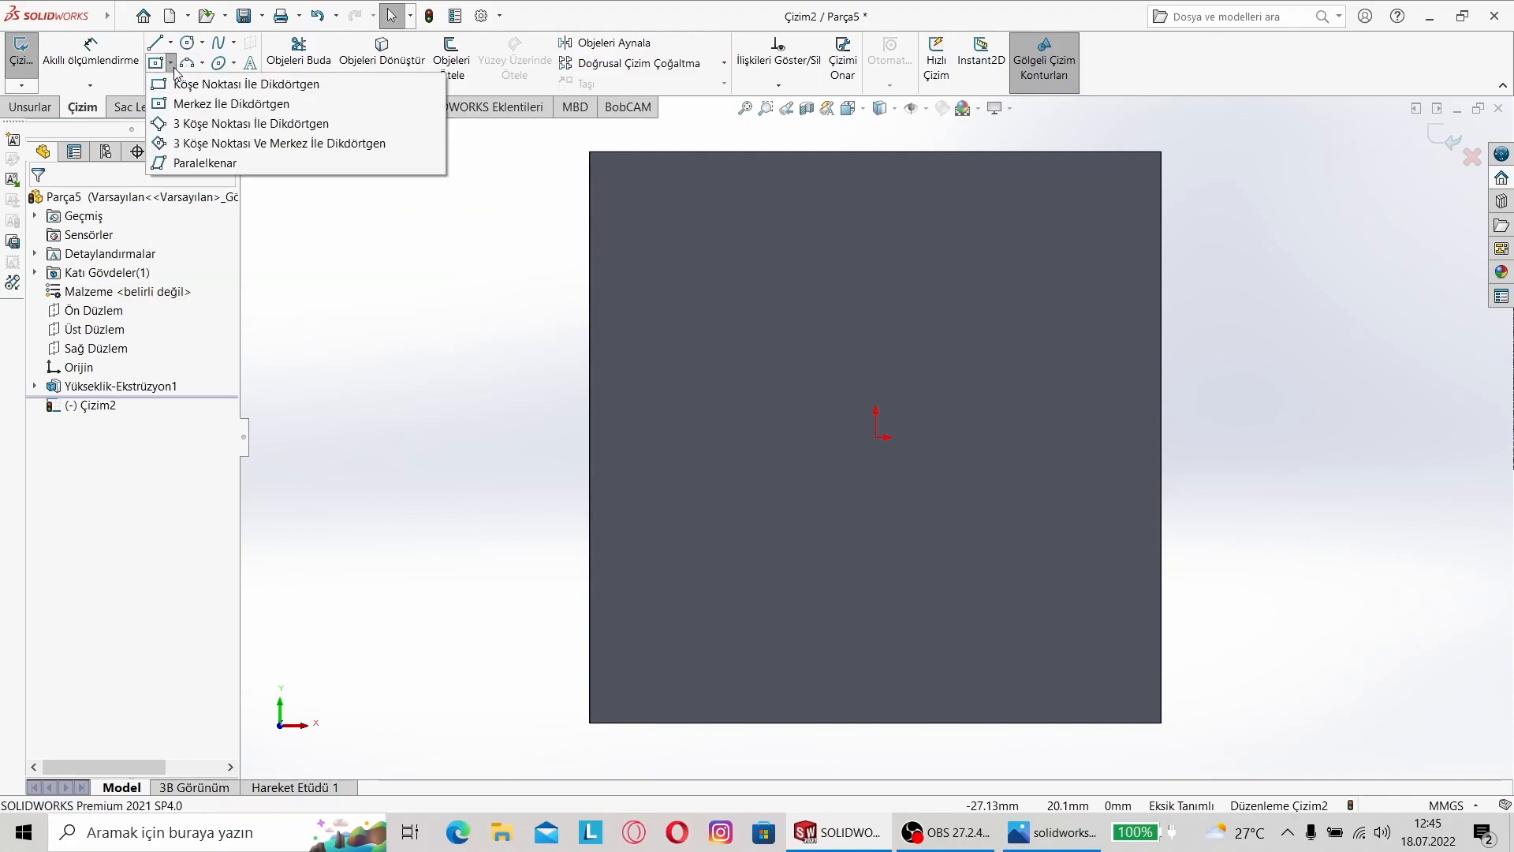
pyautogui.click(170, 64)
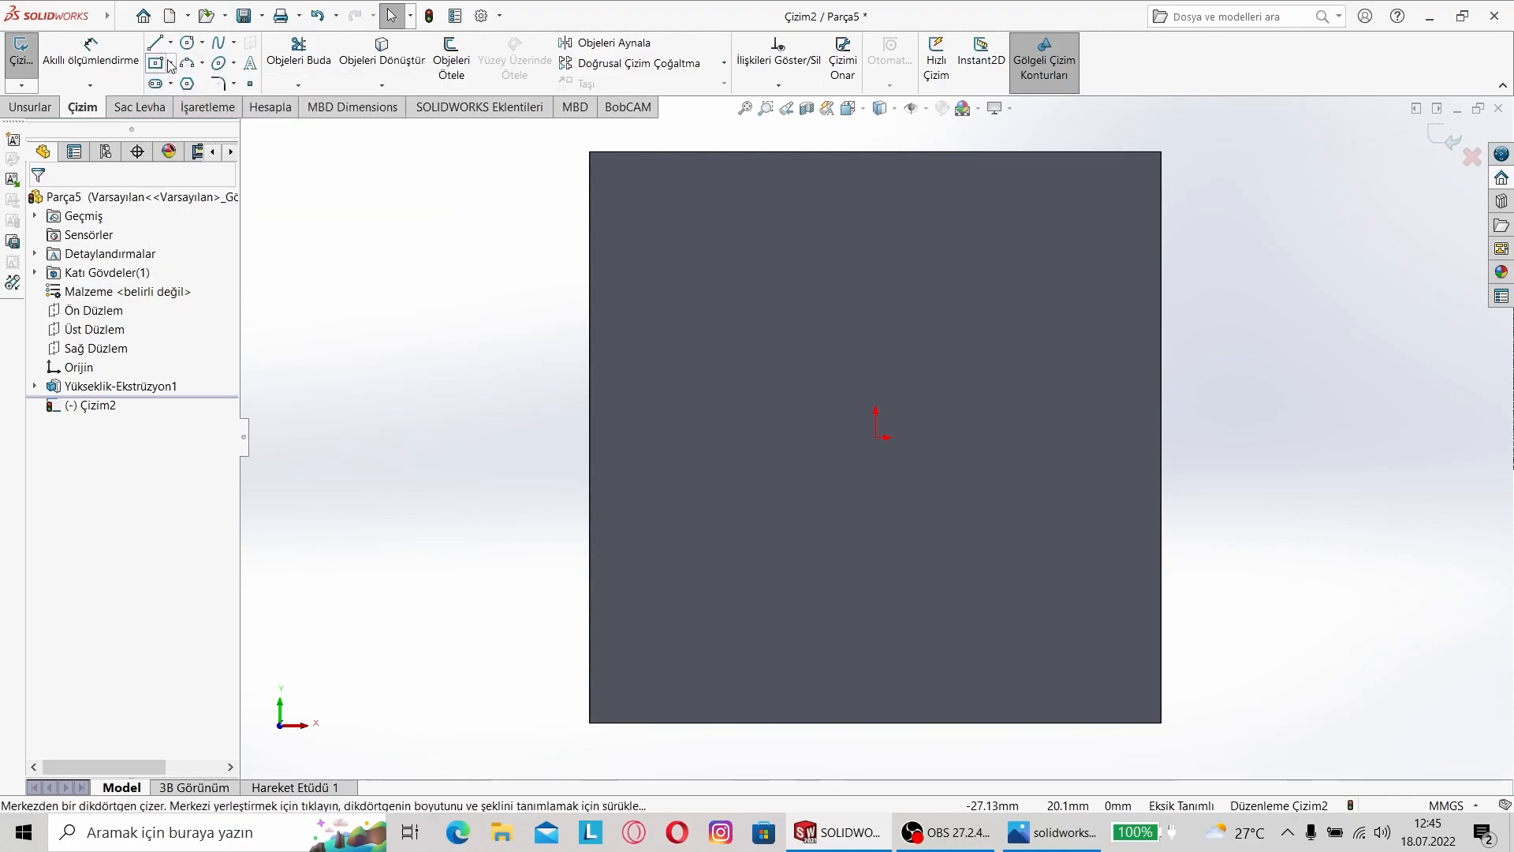
pyautogui.click(170, 64)
pyautogui.click(158, 83)
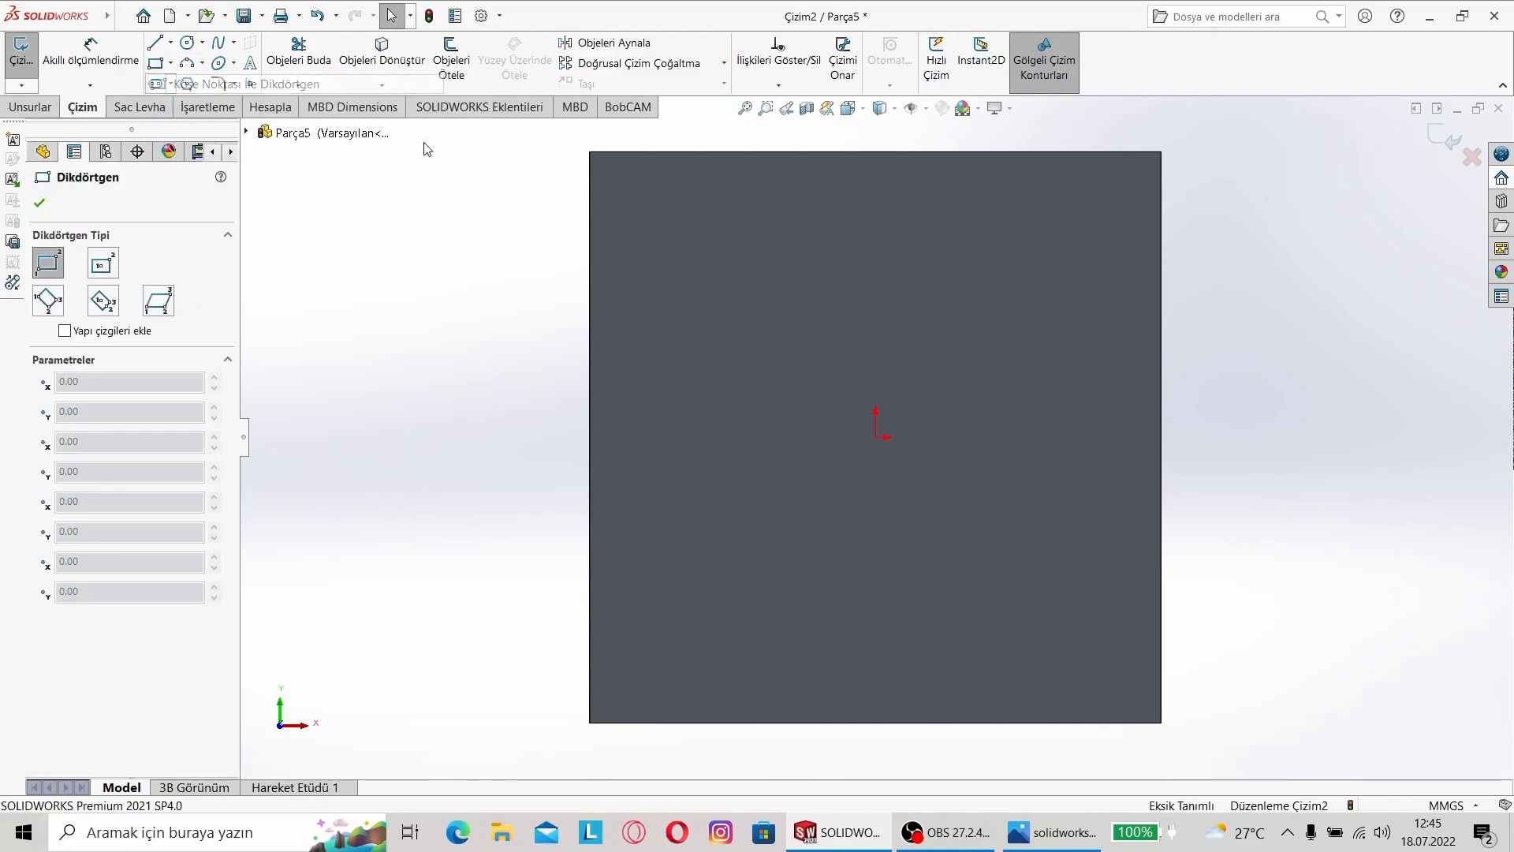
pyautogui.click(590, 152)
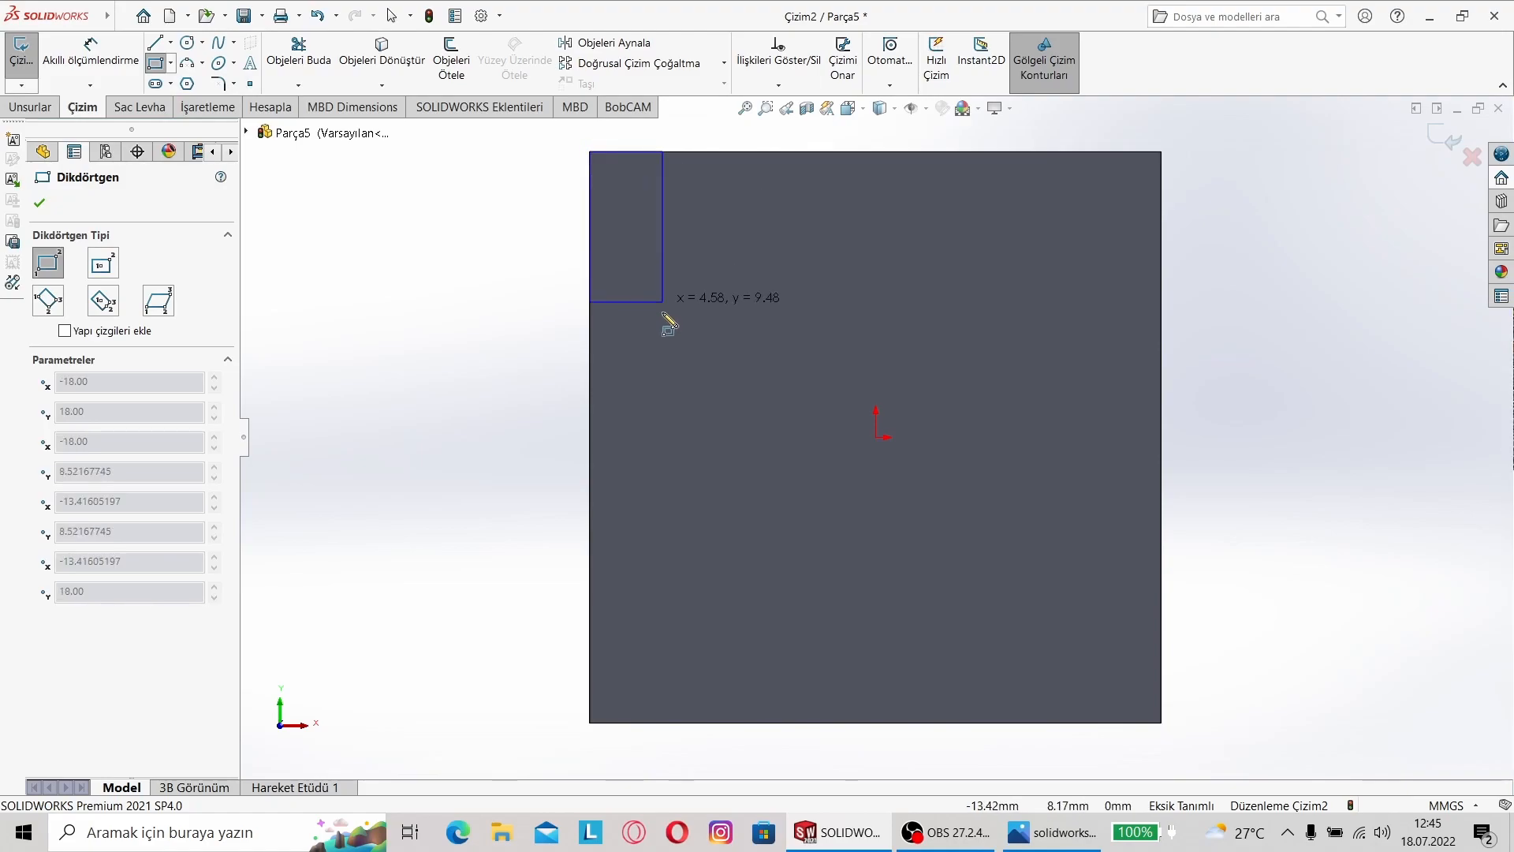
pyautogui.click(648, 723)
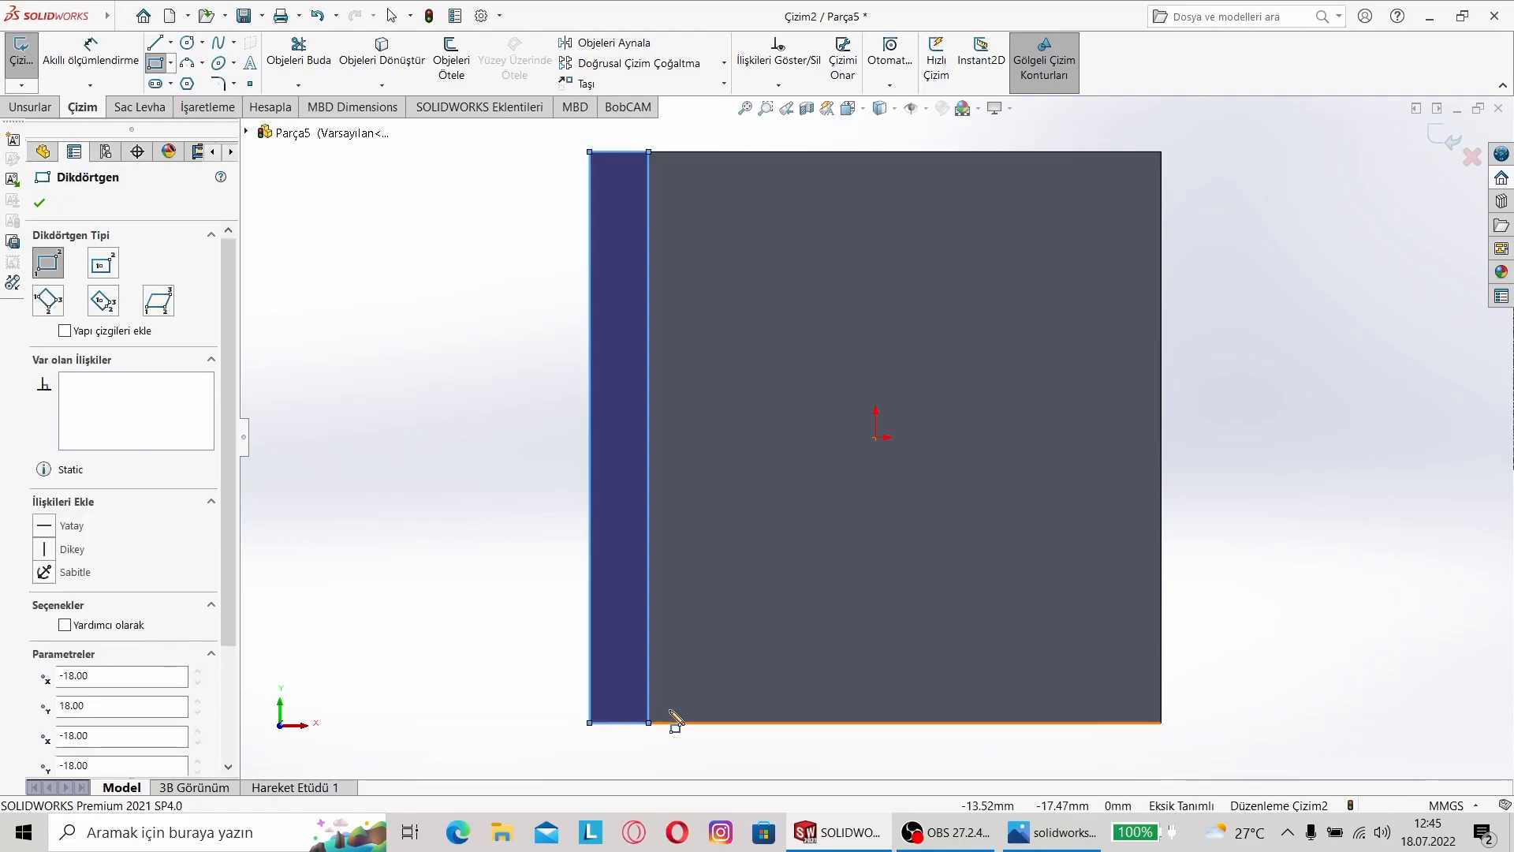
pyautogui.click(1161, 152)
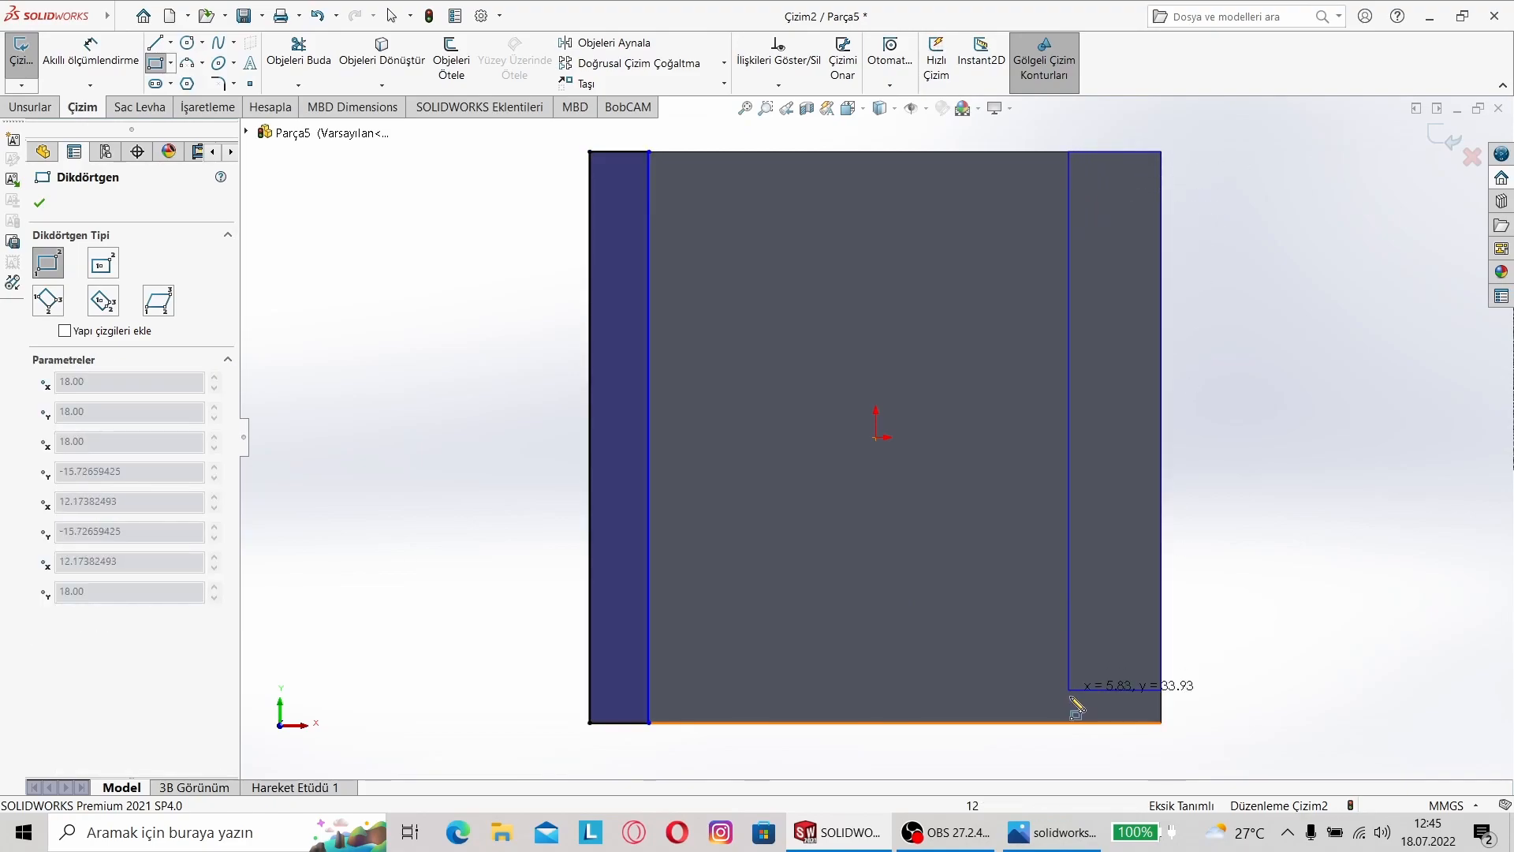
pyautogui.click(1098, 722)
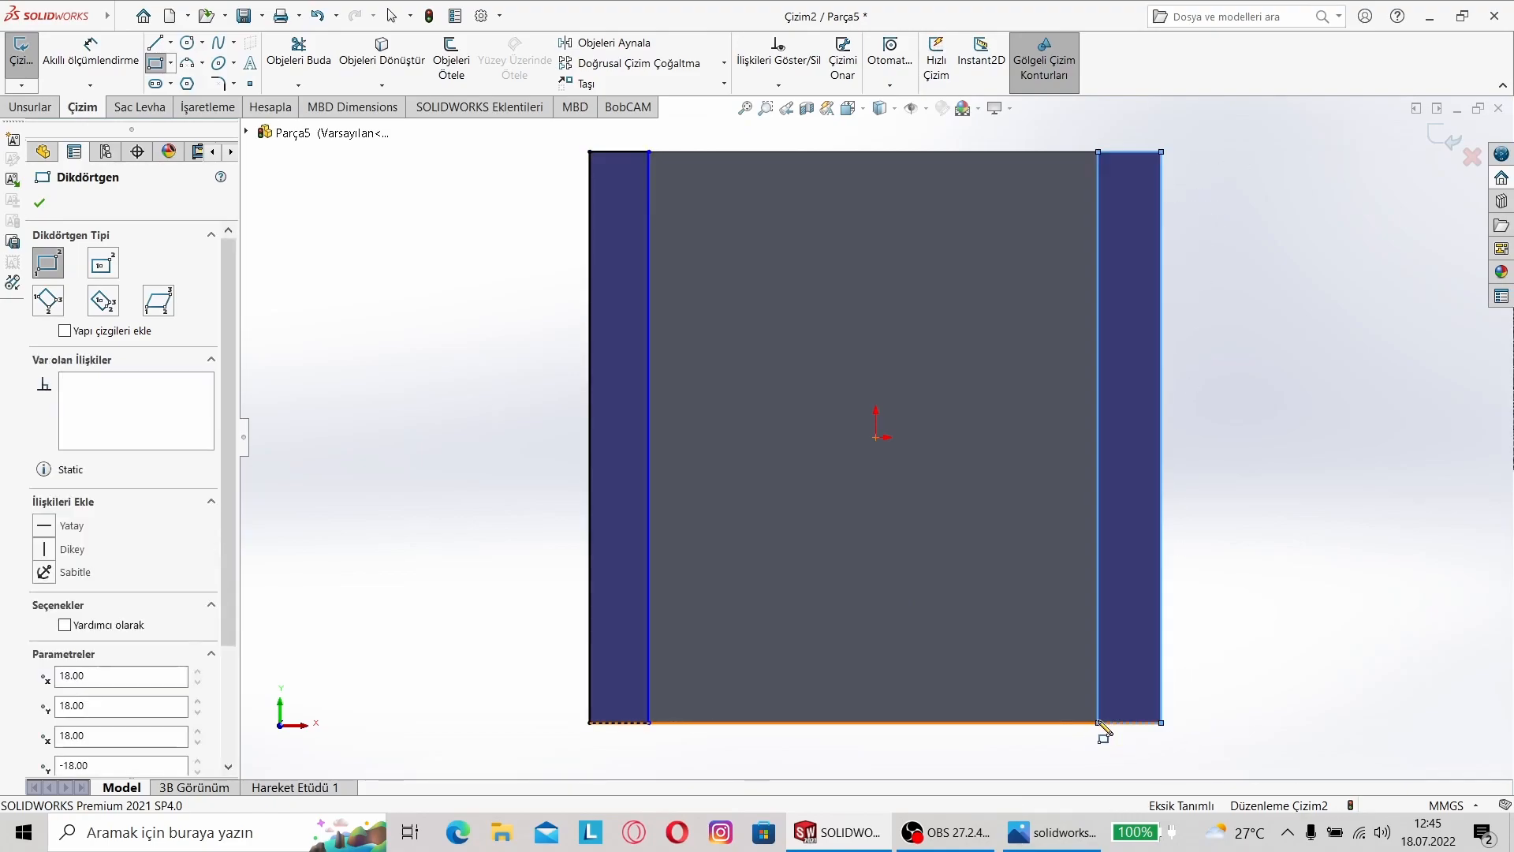
pyautogui.rightClick(315, 398)
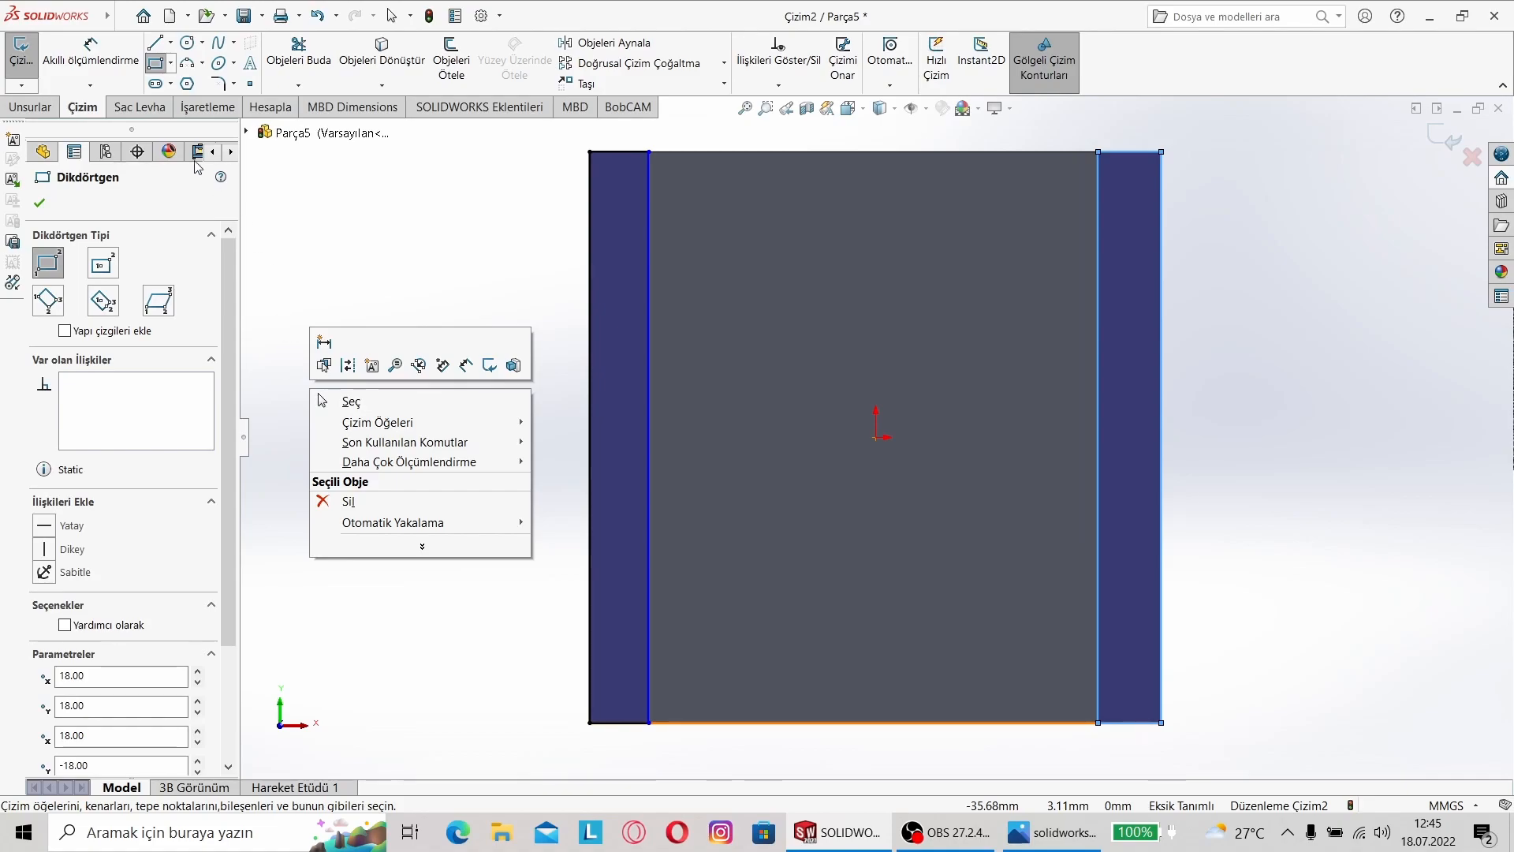
pyautogui.click(30, 107)
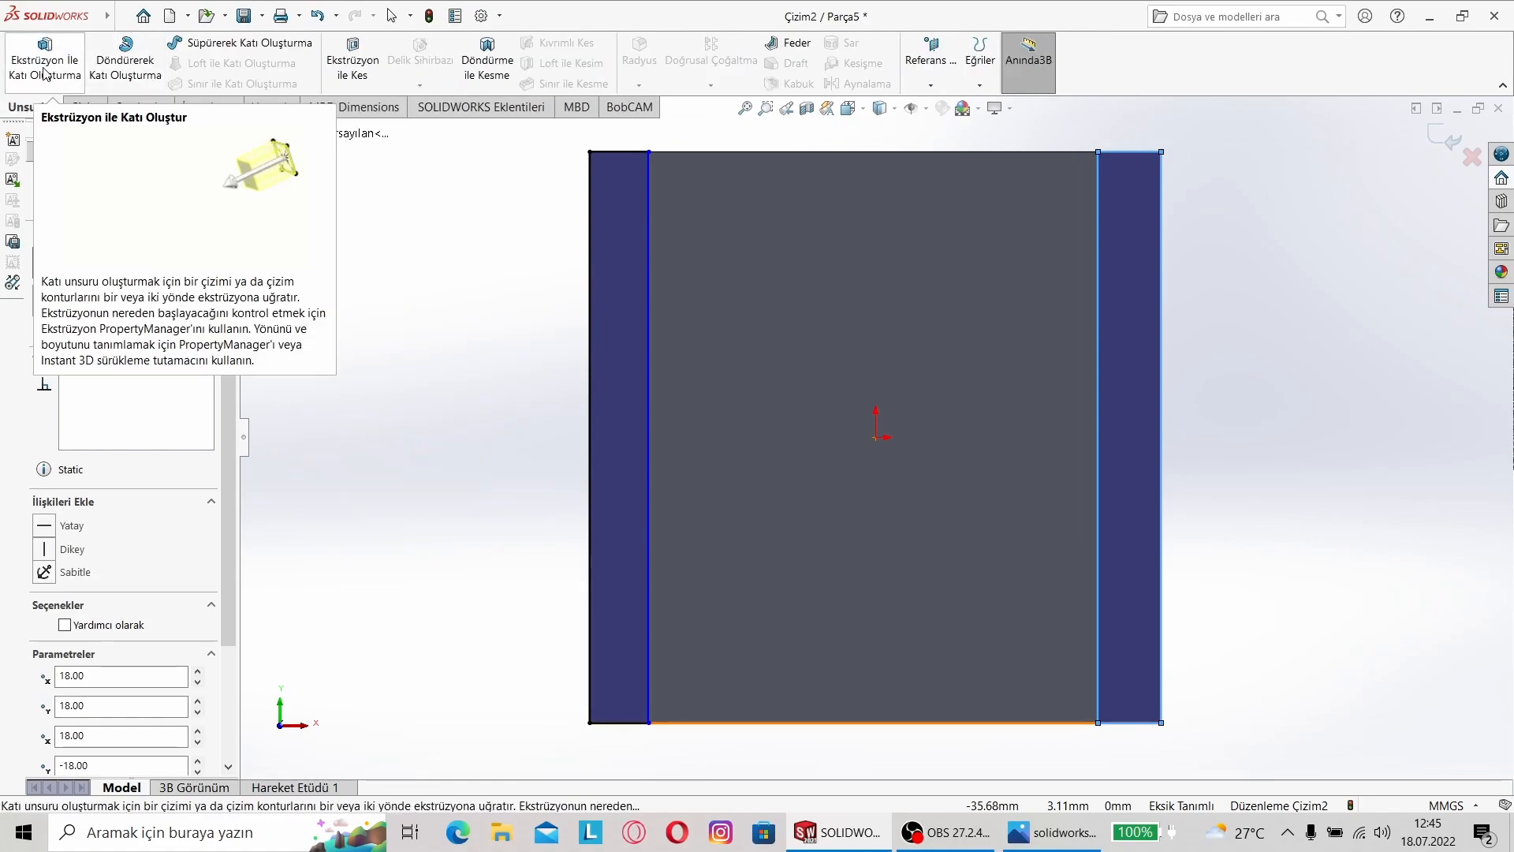
pyautogui.click(90, 107)
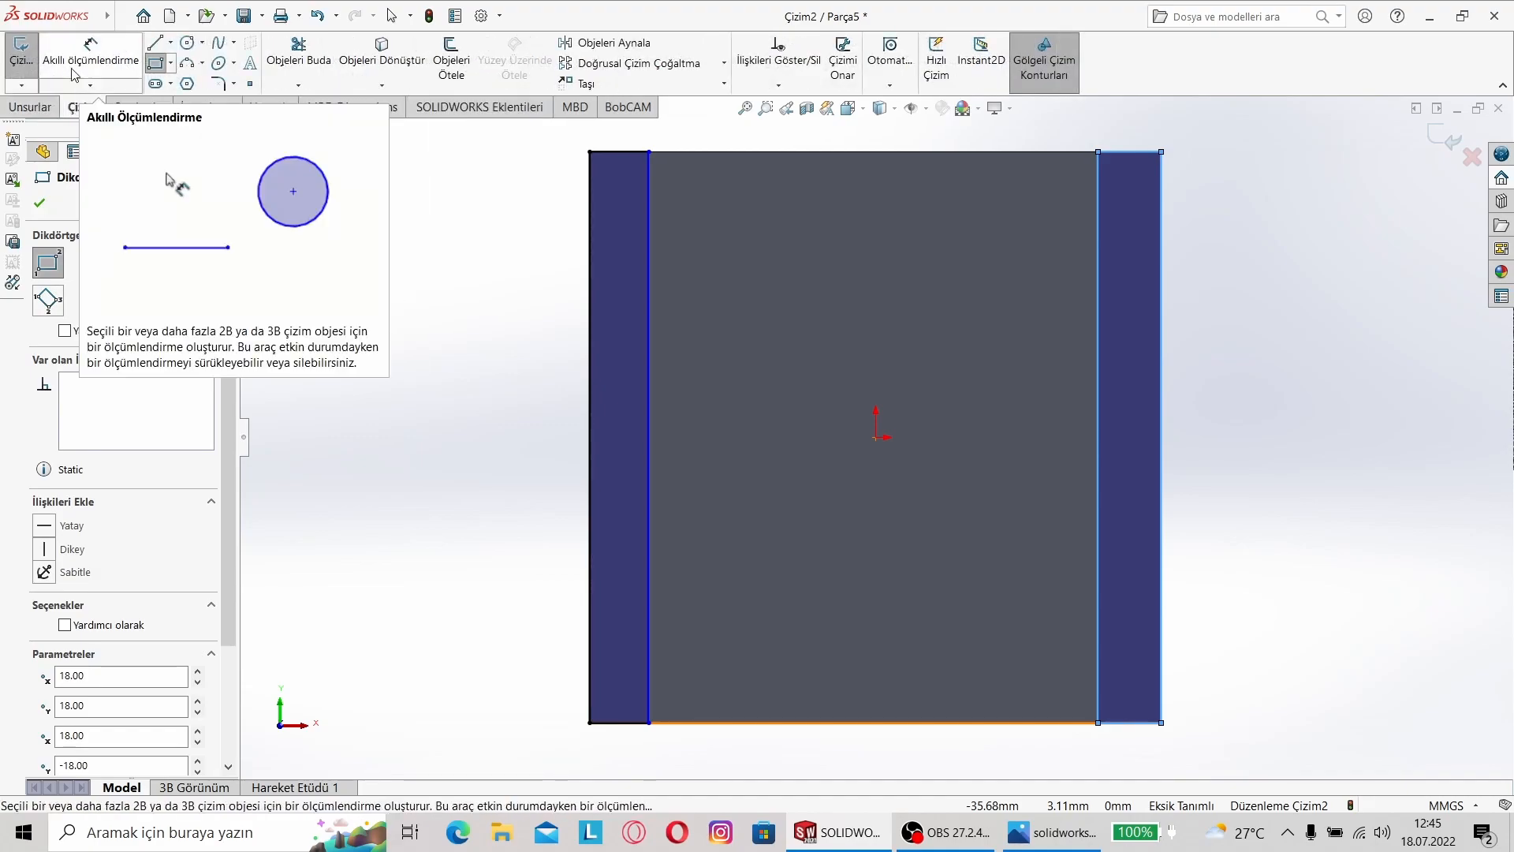
pyautogui.click(77, 70)
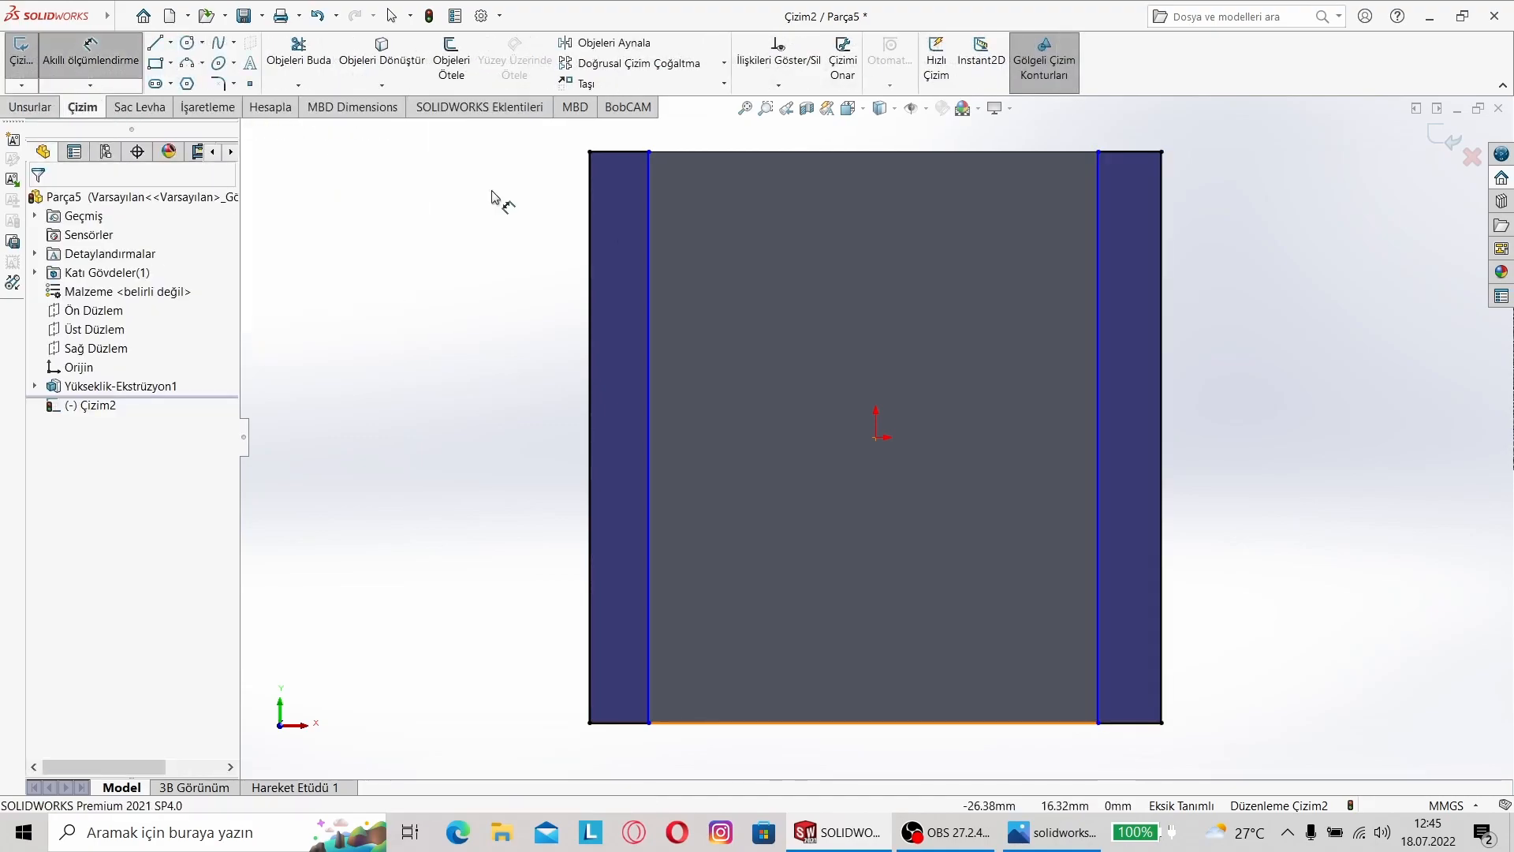
pyautogui.click(619, 152)
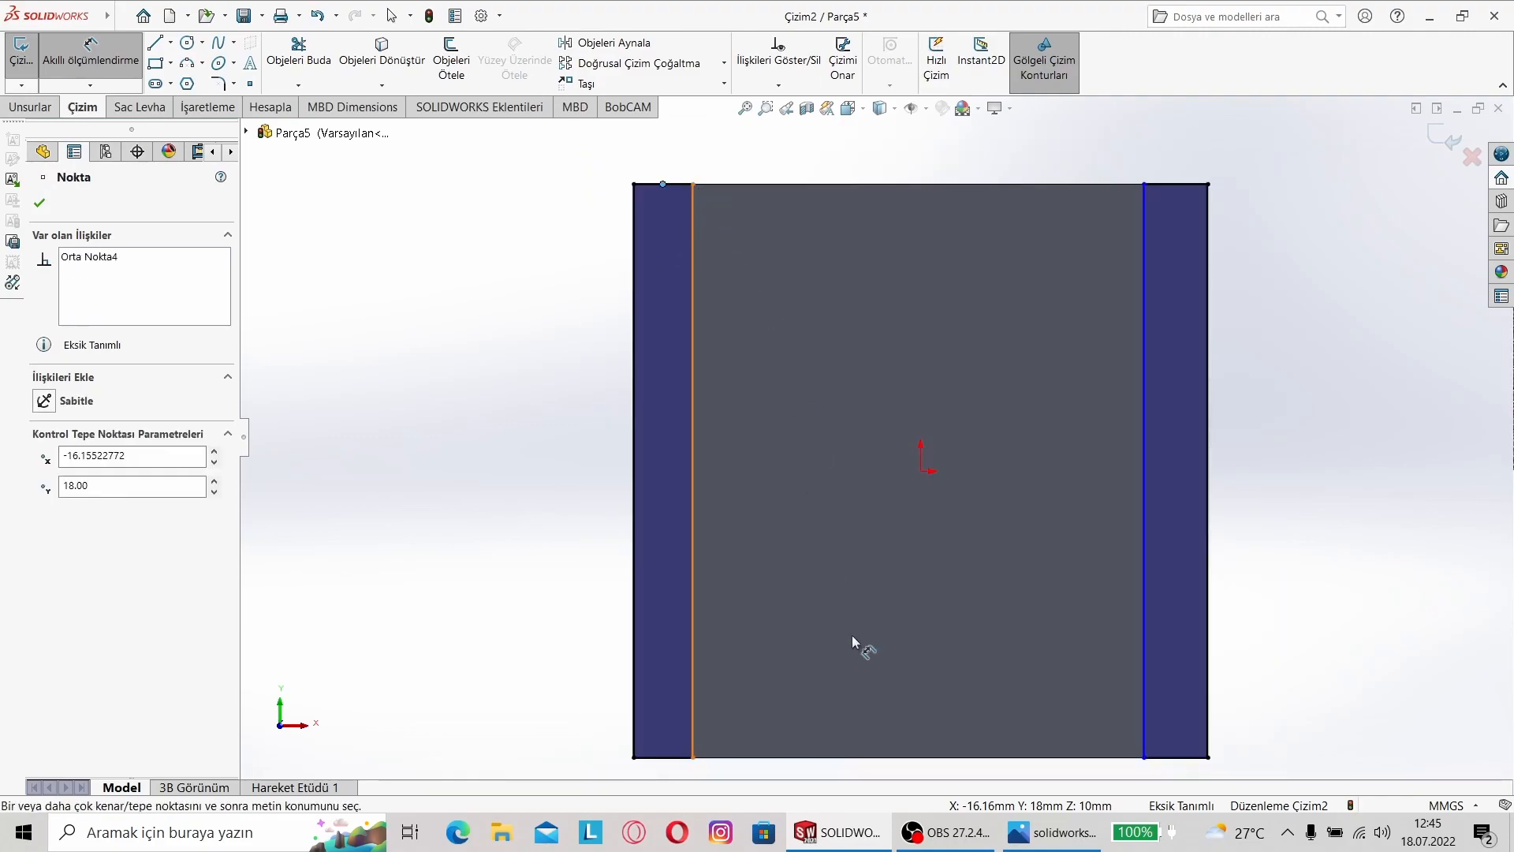
# Step: Check the fork opening and overall width in the reference drawing and dimension both side rectangles 8 mm wide
pyautogui.click(1052, 836)
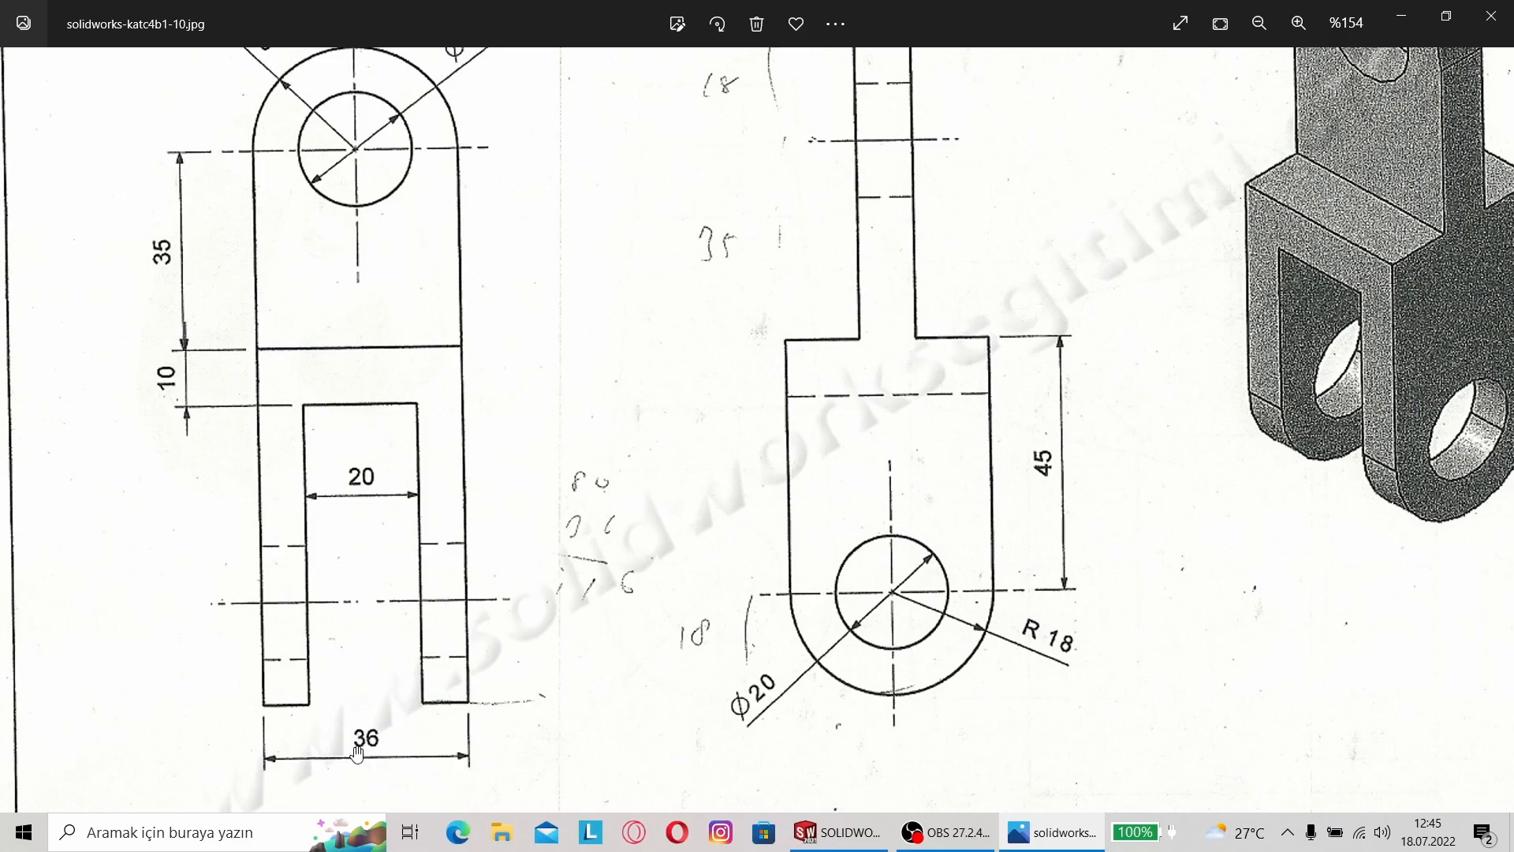
pyautogui.moveTo(998, 821)
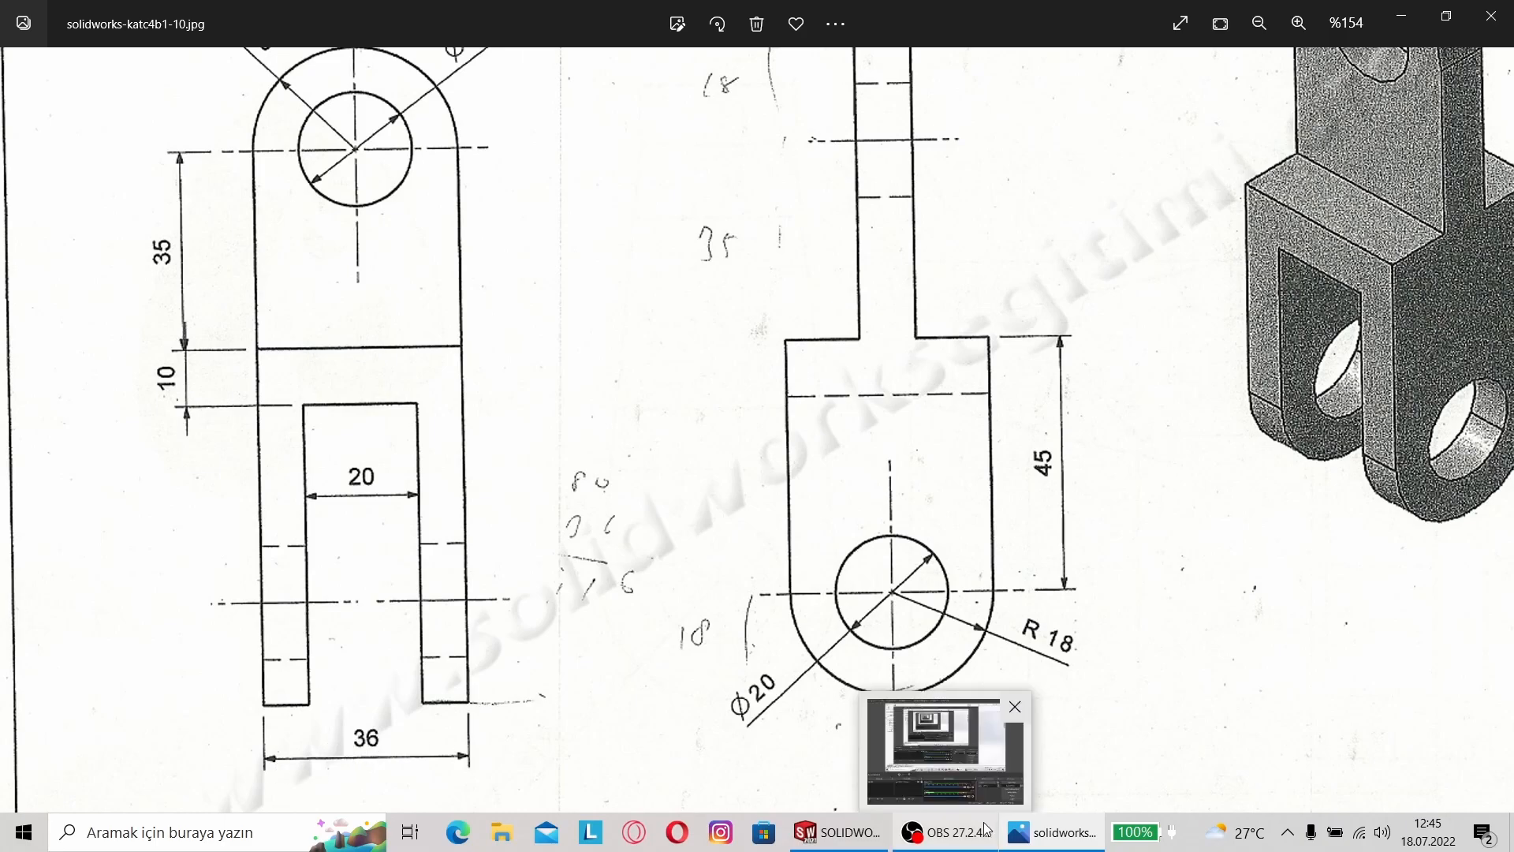
pyautogui.click(952, 844)
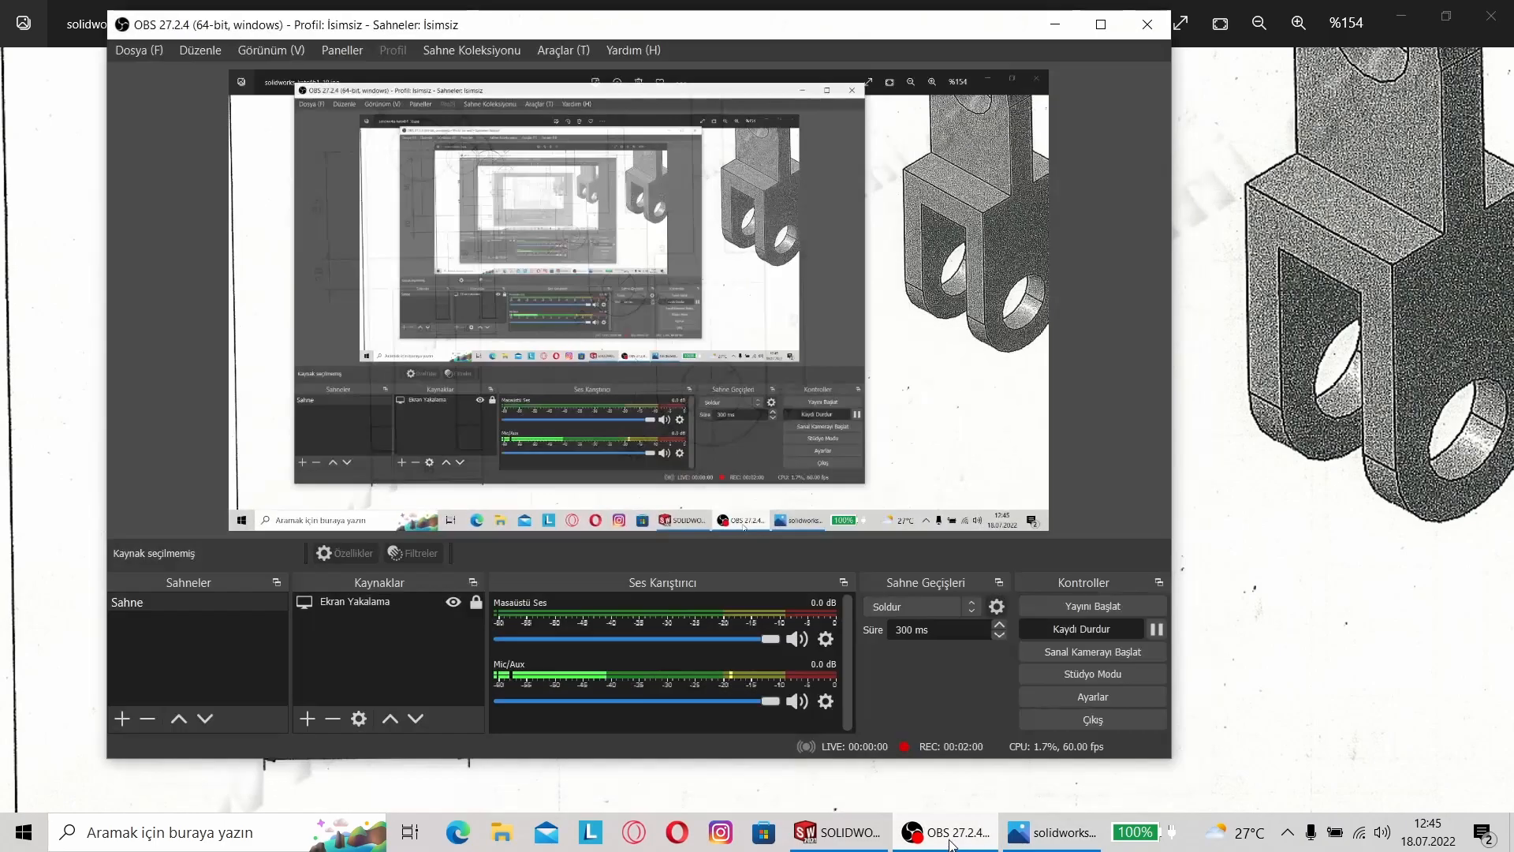
pyautogui.click(846, 838)
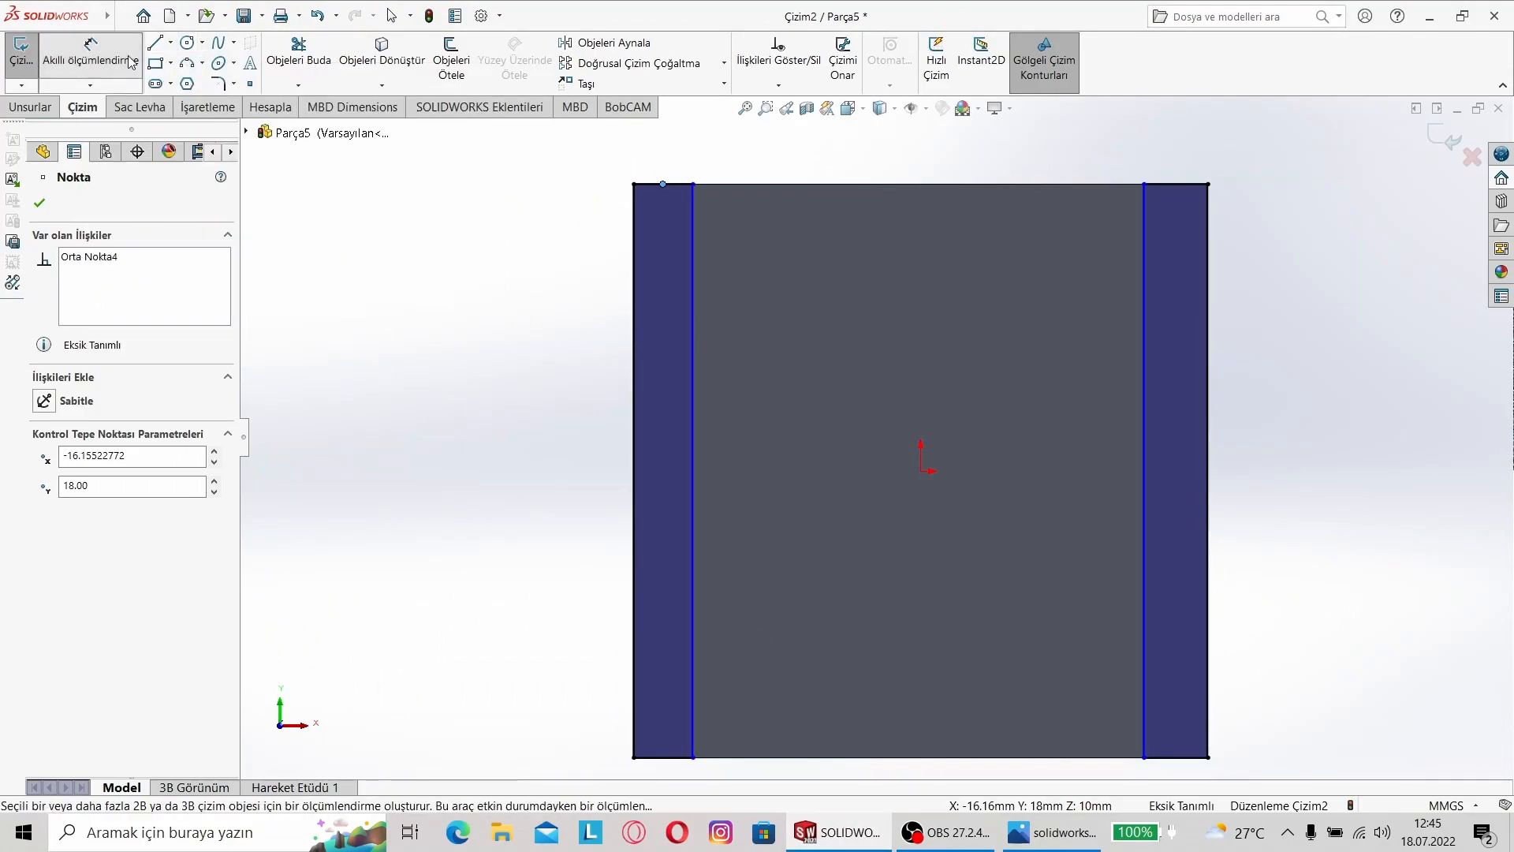
pyautogui.click(134, 66)
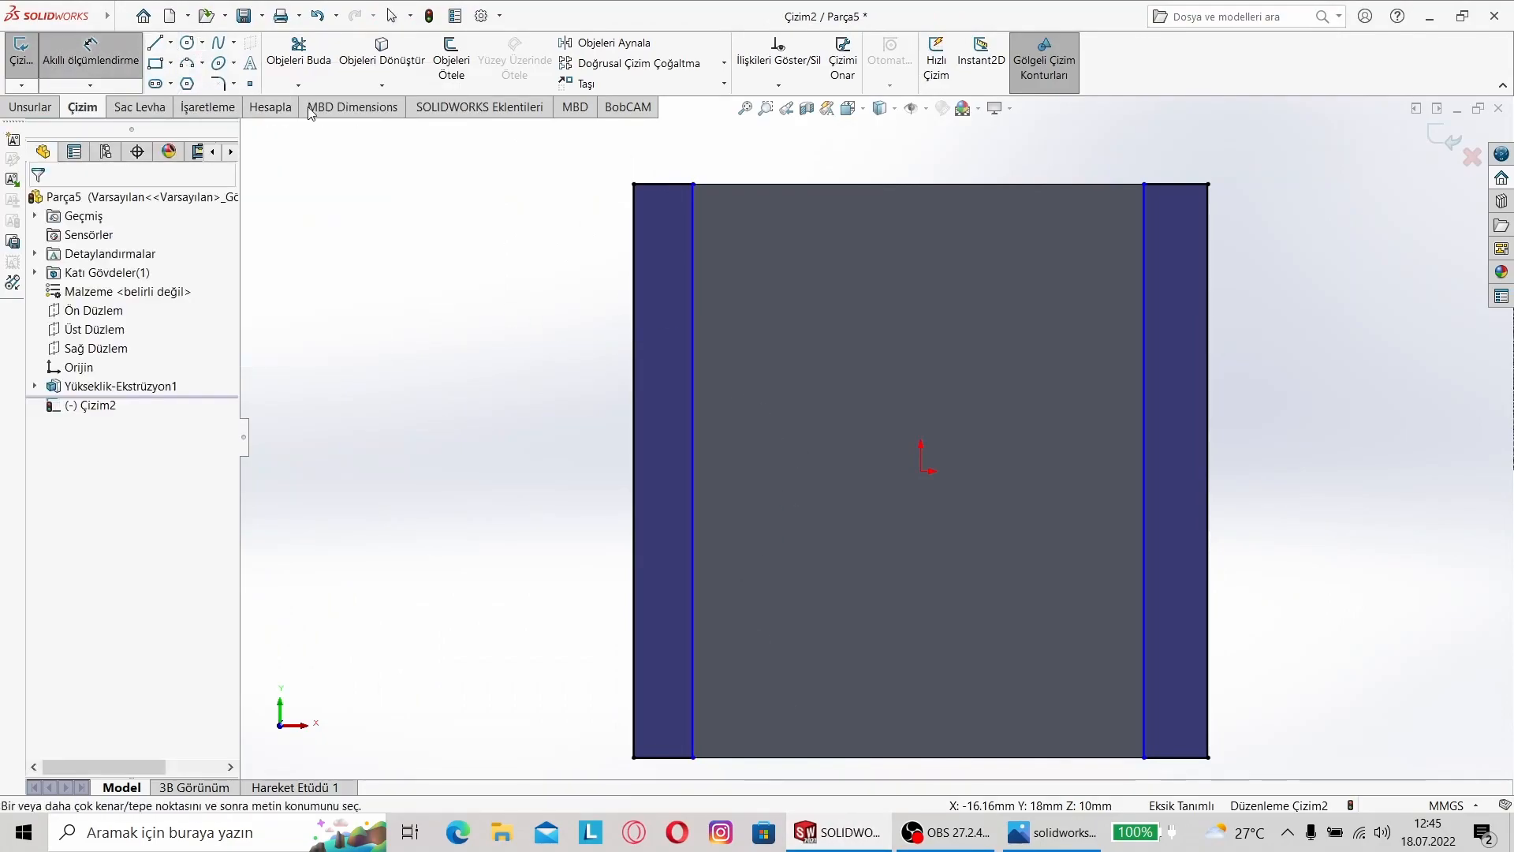
pyautogui.click(664, 184)
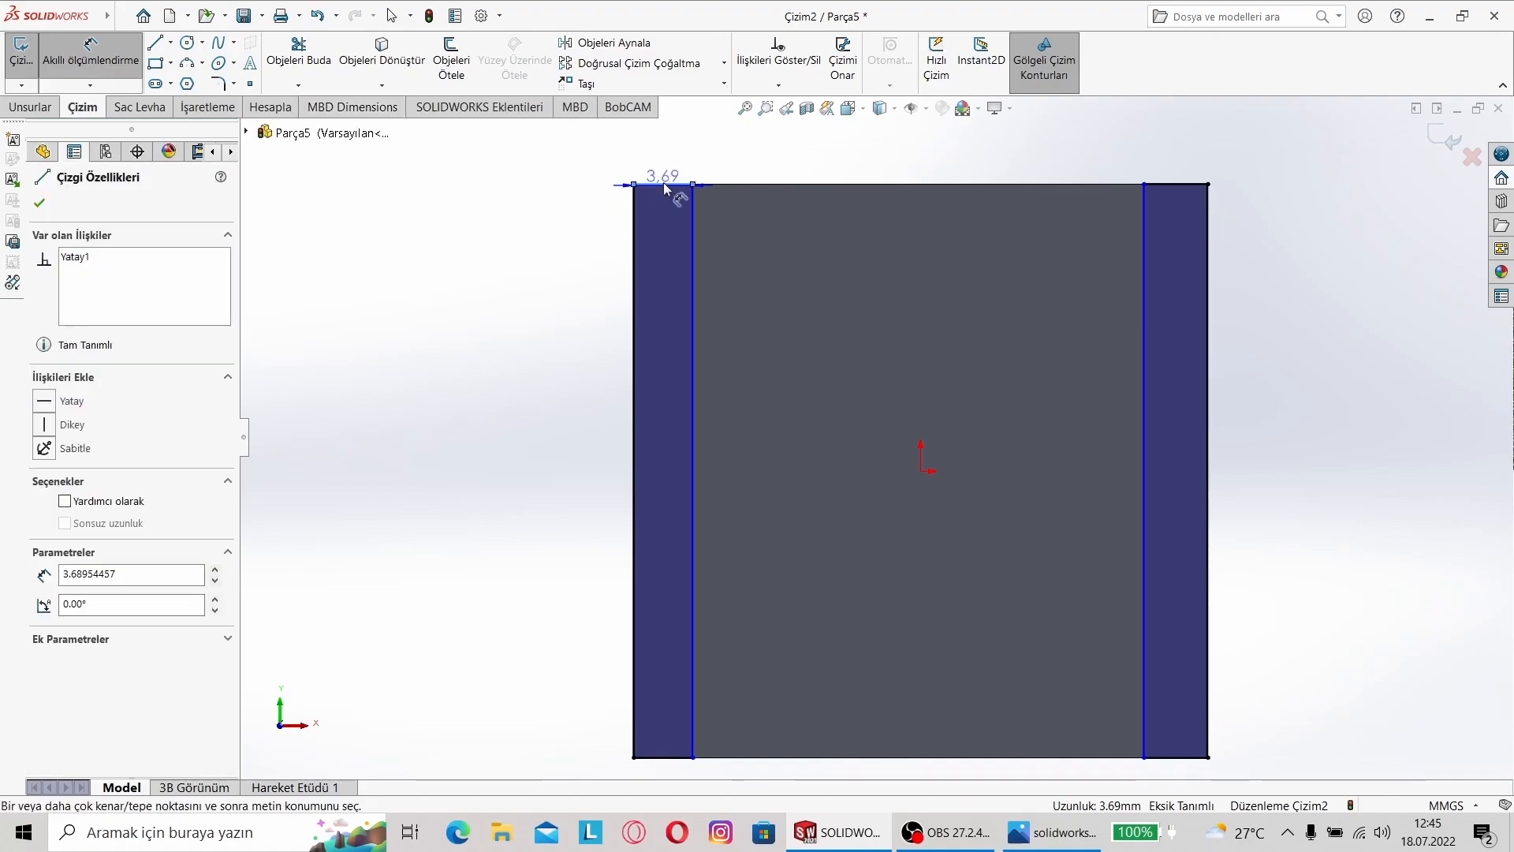
pyautogui.click(657, 168)
pyautogui.write('8')
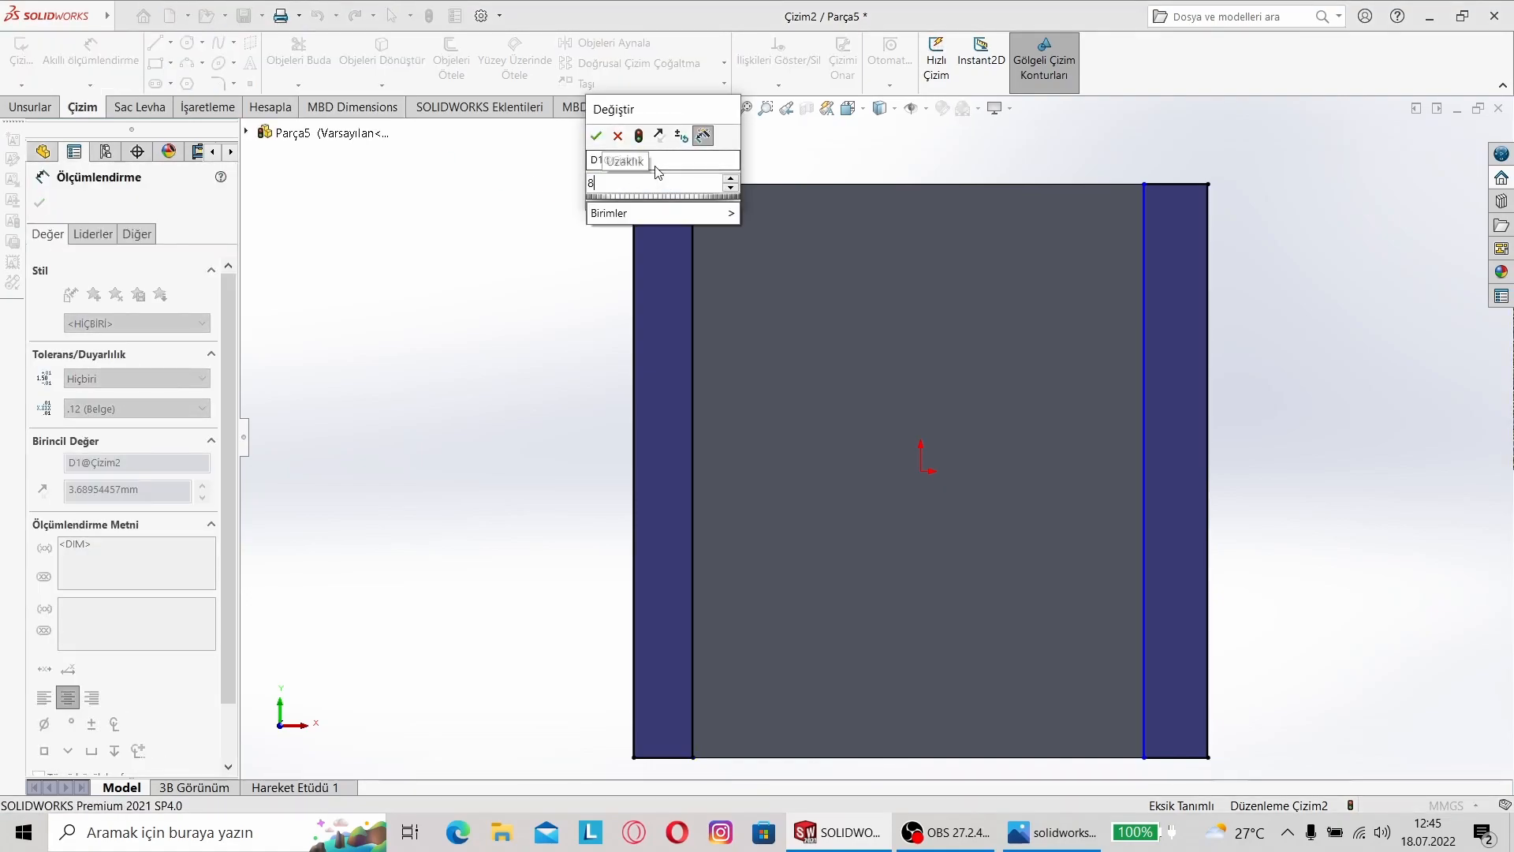
pyautogui.press('Return')
pyautogui.click(1180, 185)
pyautogui.click(1186, 153)
pyautogui.press('Return')
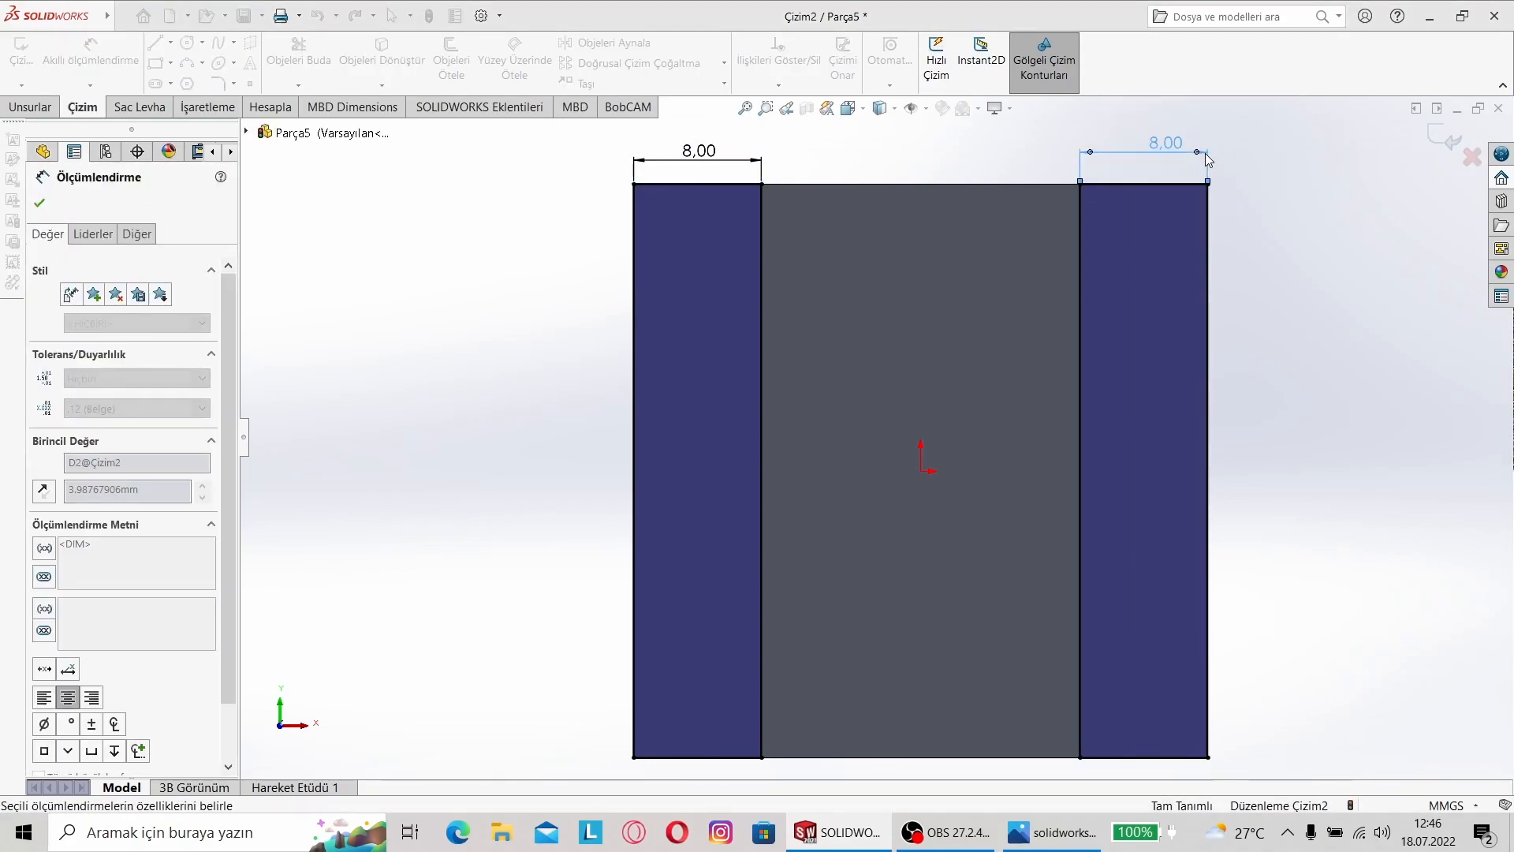
# Step: Start extruding both side rectangles, check the fork length in the reference drawing, and set the blind depth to 45+15 mm
pyautogui.click(29, 106)
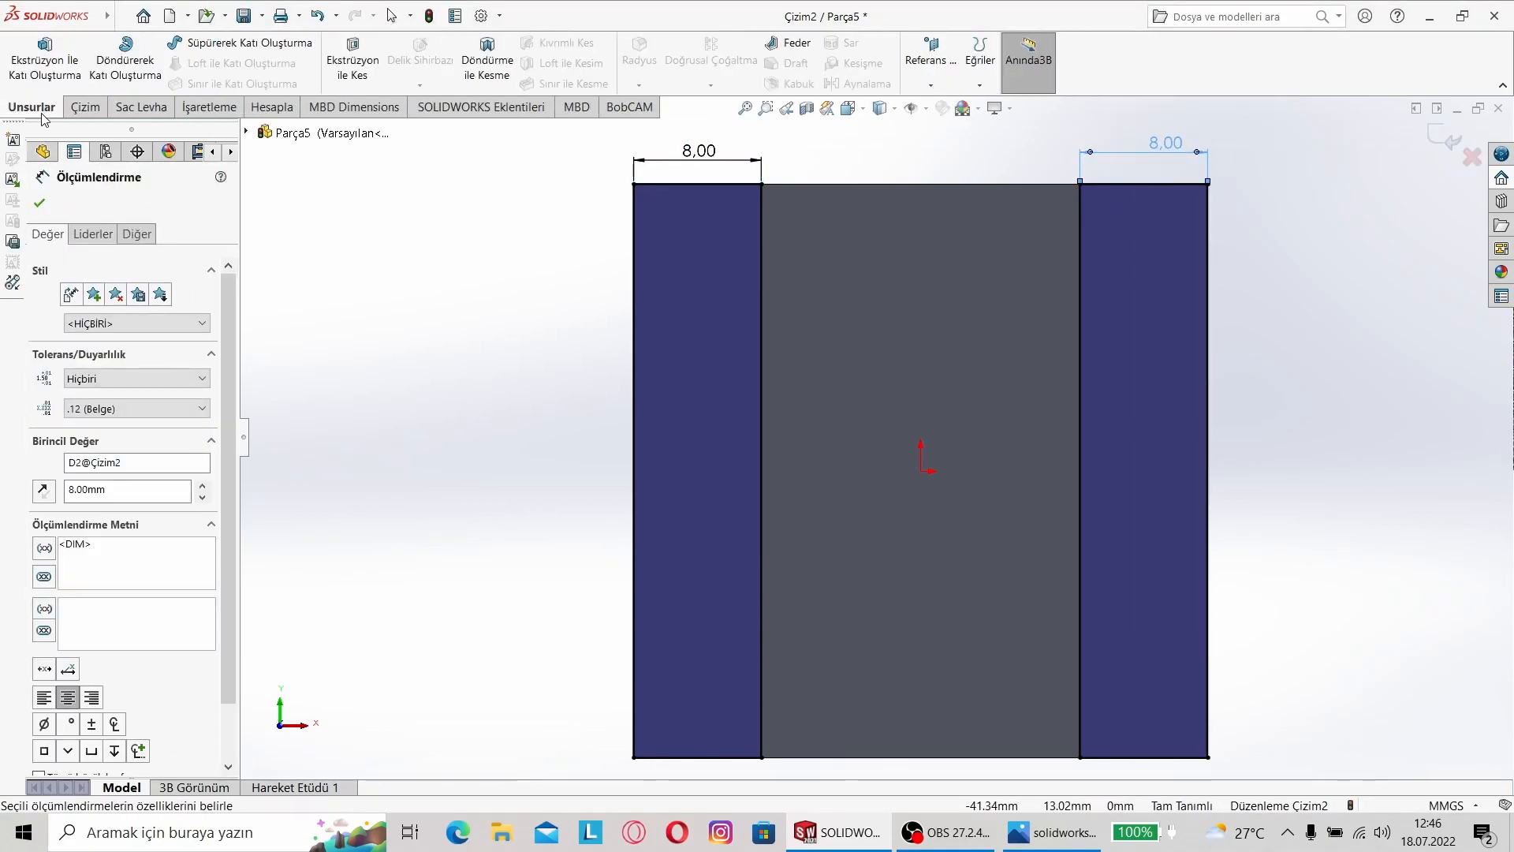
pyautogui.click(50, 72)
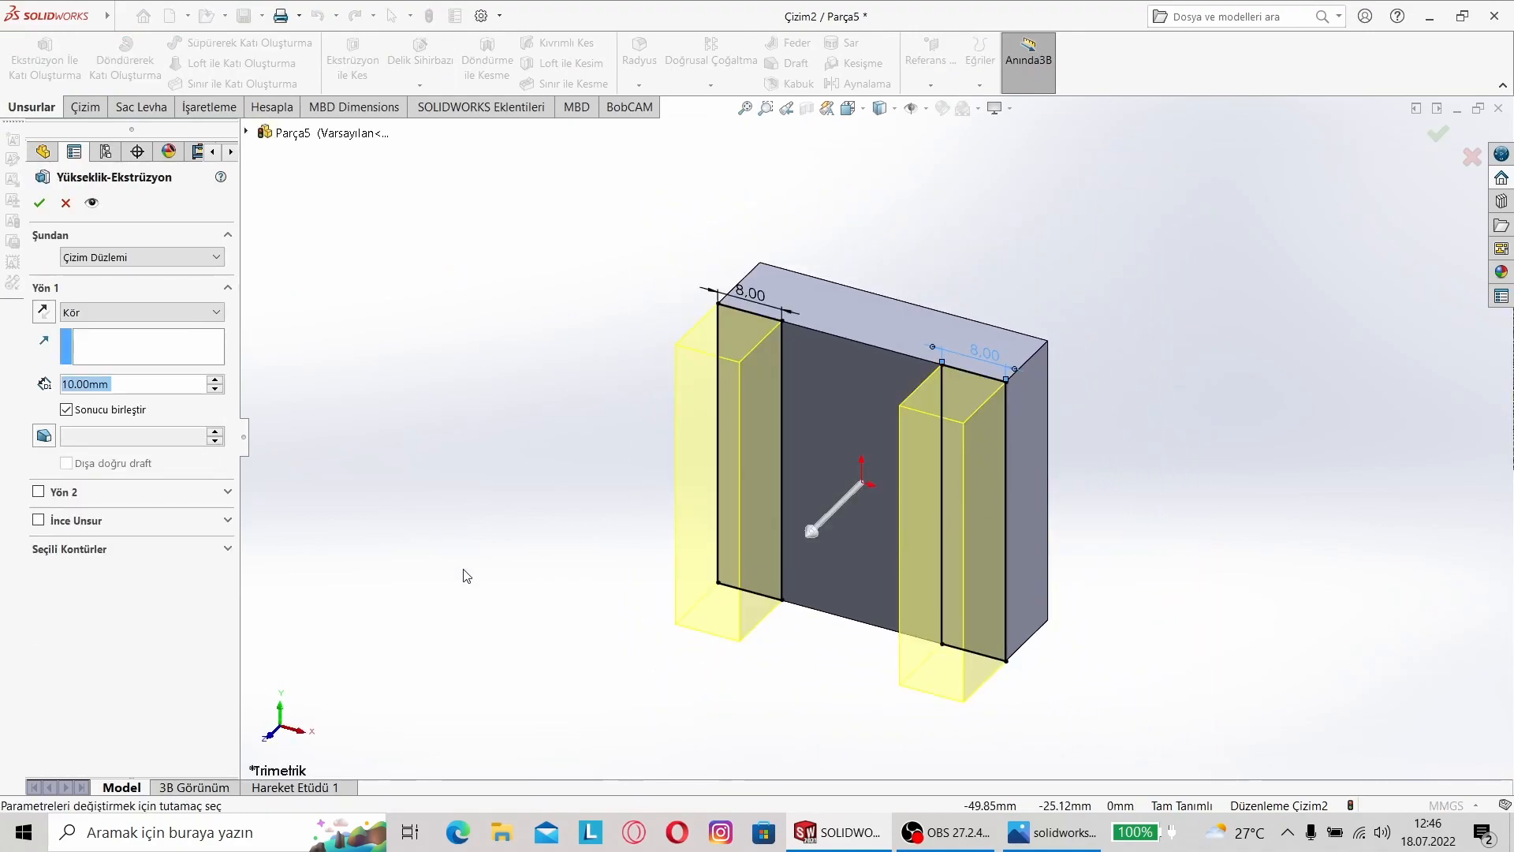
pyautogui.click(1029, 842)
pyautogui.scroll(2, 525, 556)
pyautogui.scroll(-3, 525, 556)
pyautogui.scroll(-1, 525, 556)
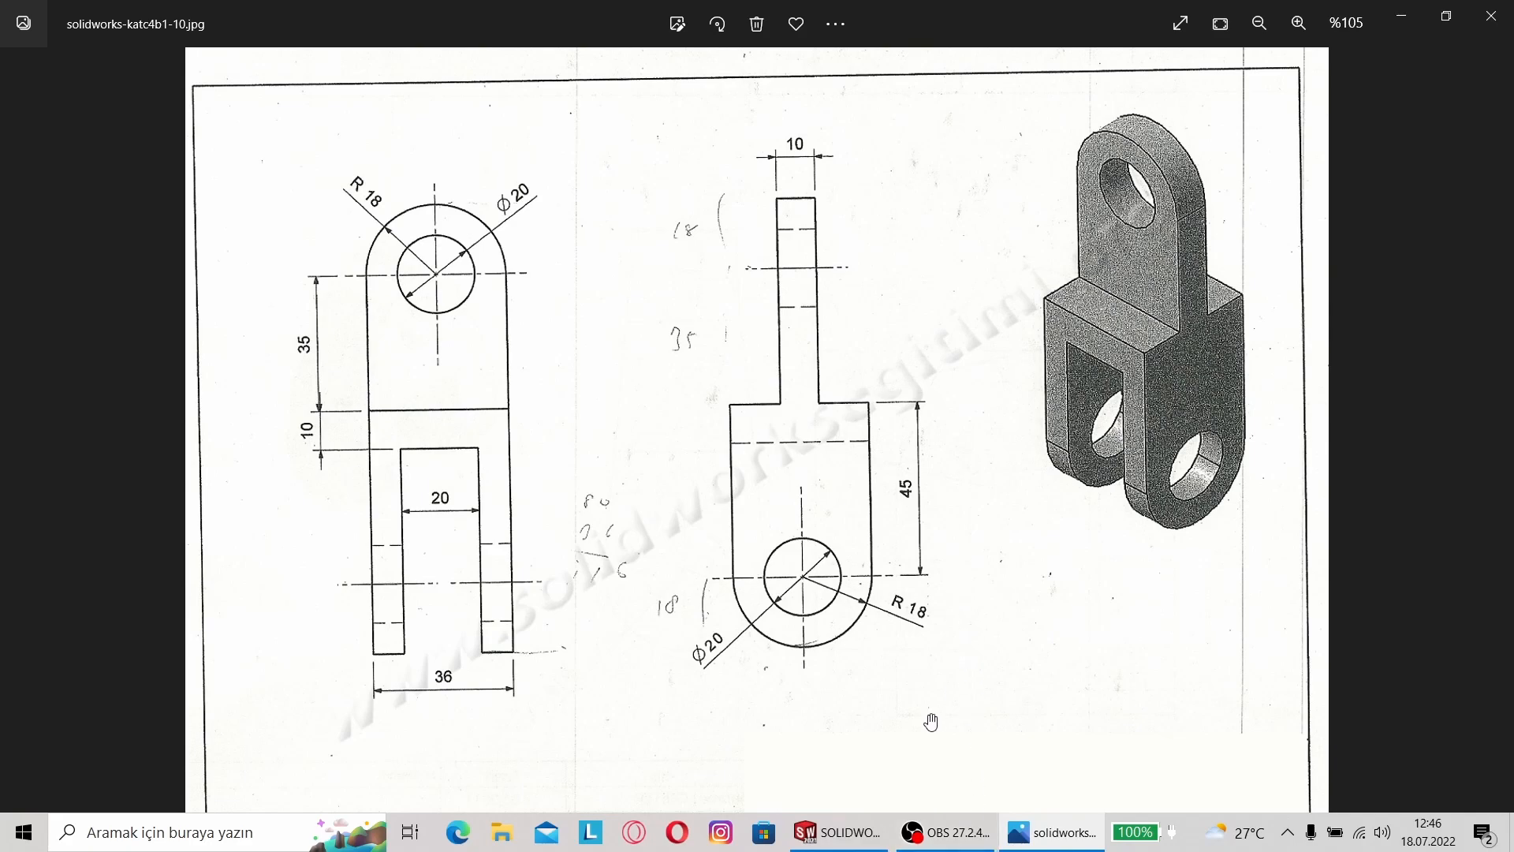
pyautogui.click(838, 832)
pyautogui.click(140, 383)
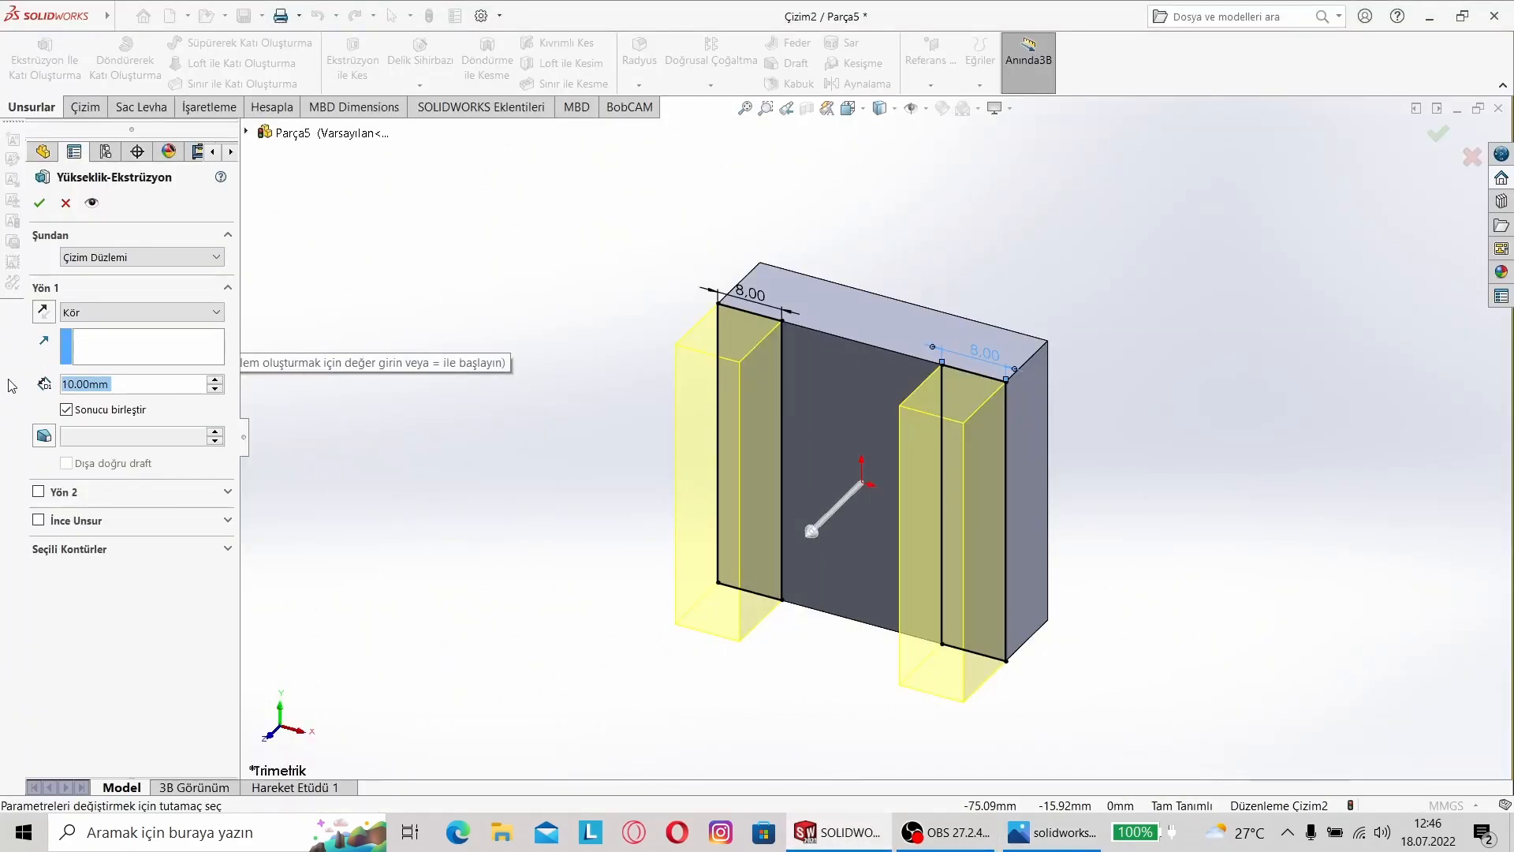
pyautogui.write('45+')
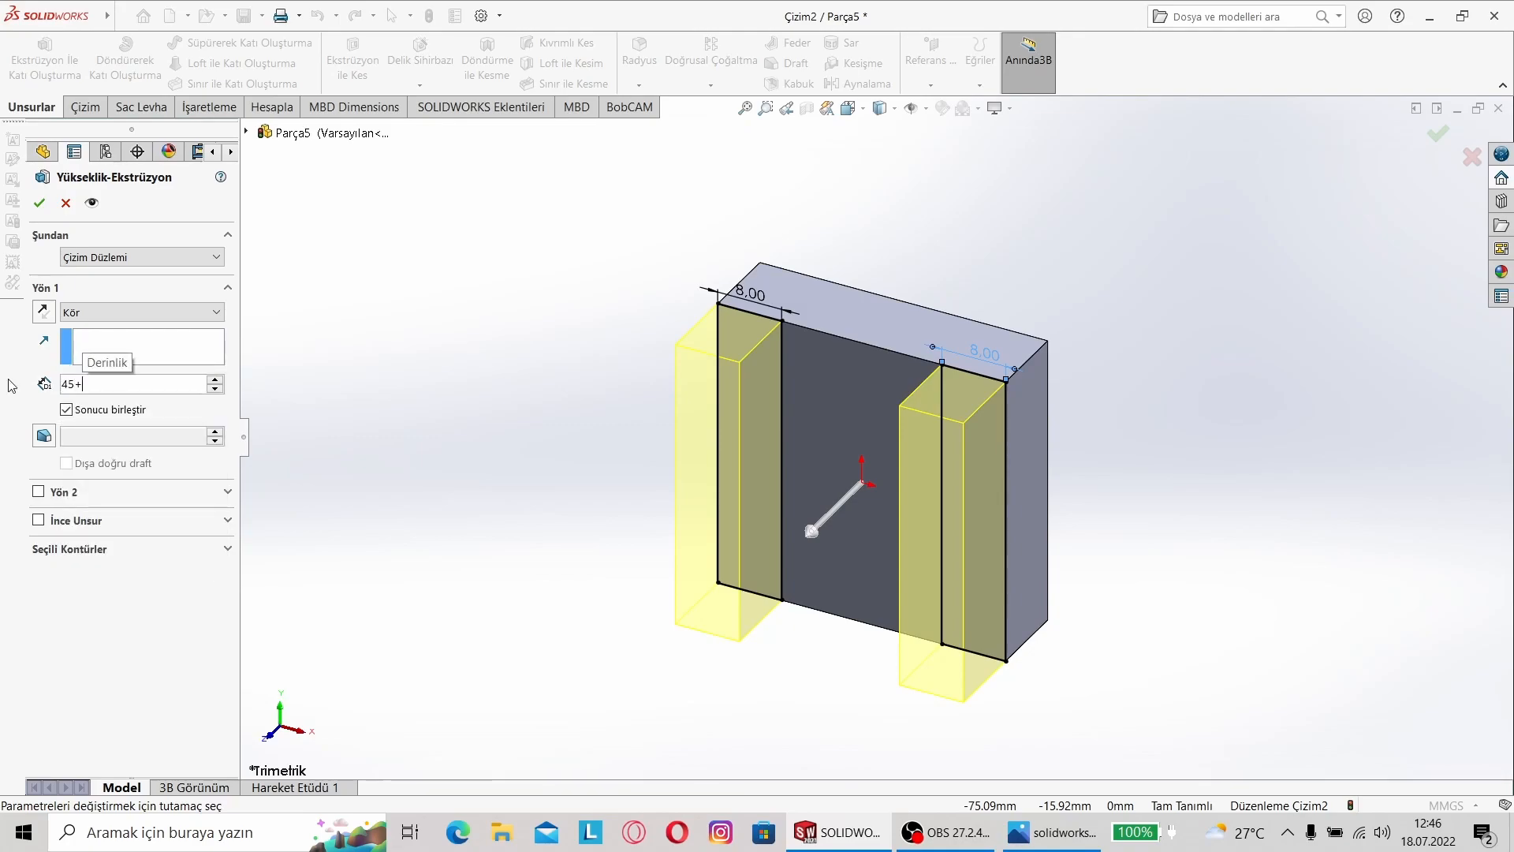
pyautogui.write('15')
pyautogui.press('Return')
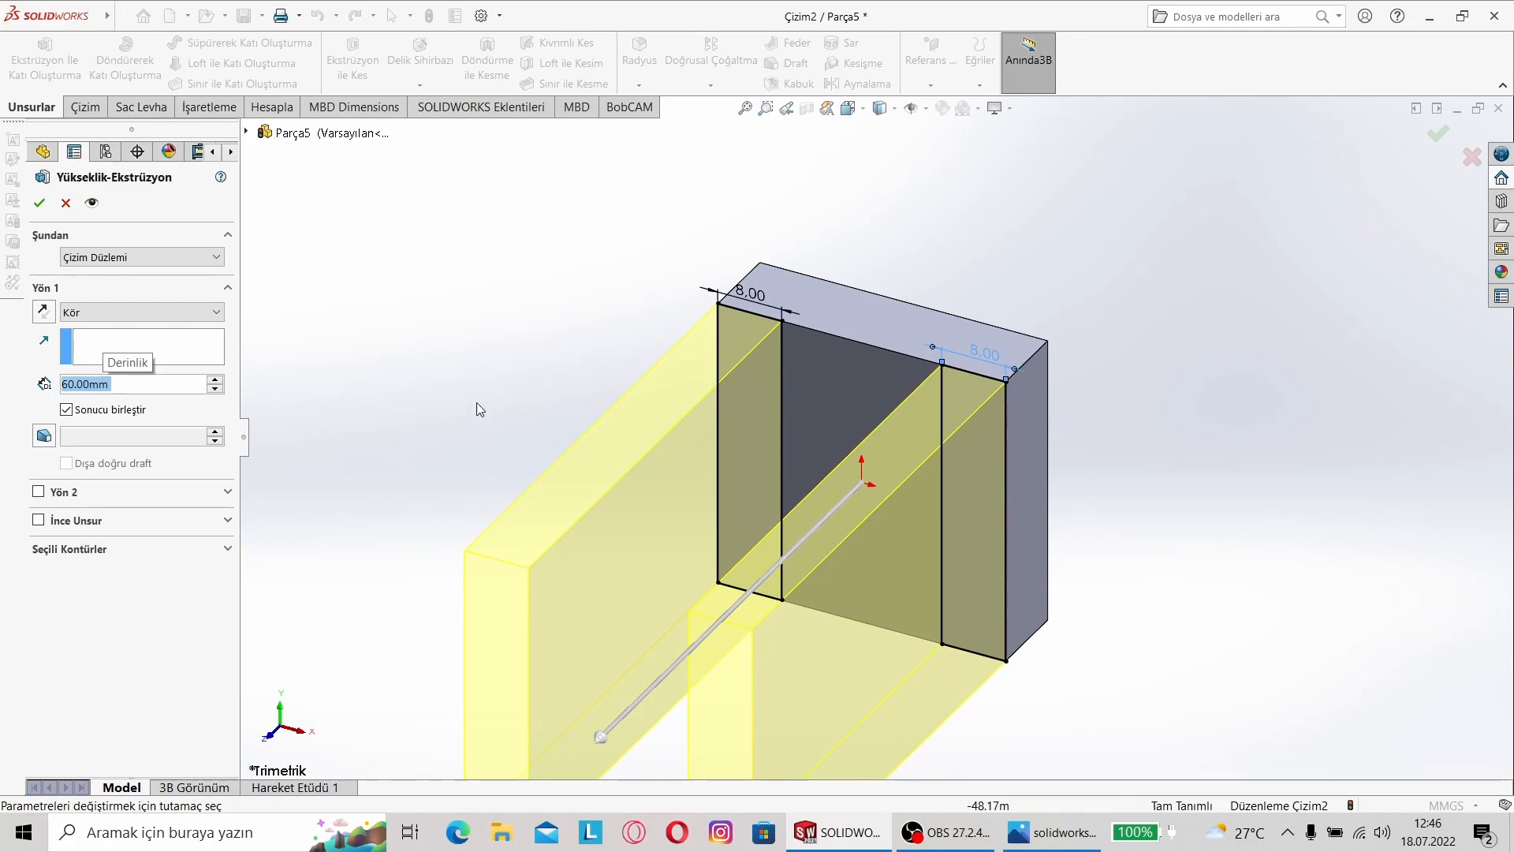
# Step: Compare the previewed fork arms with the reference drawing and accept the 60 mm extrusion
pyautogui.scroll(-3, 418, 399)
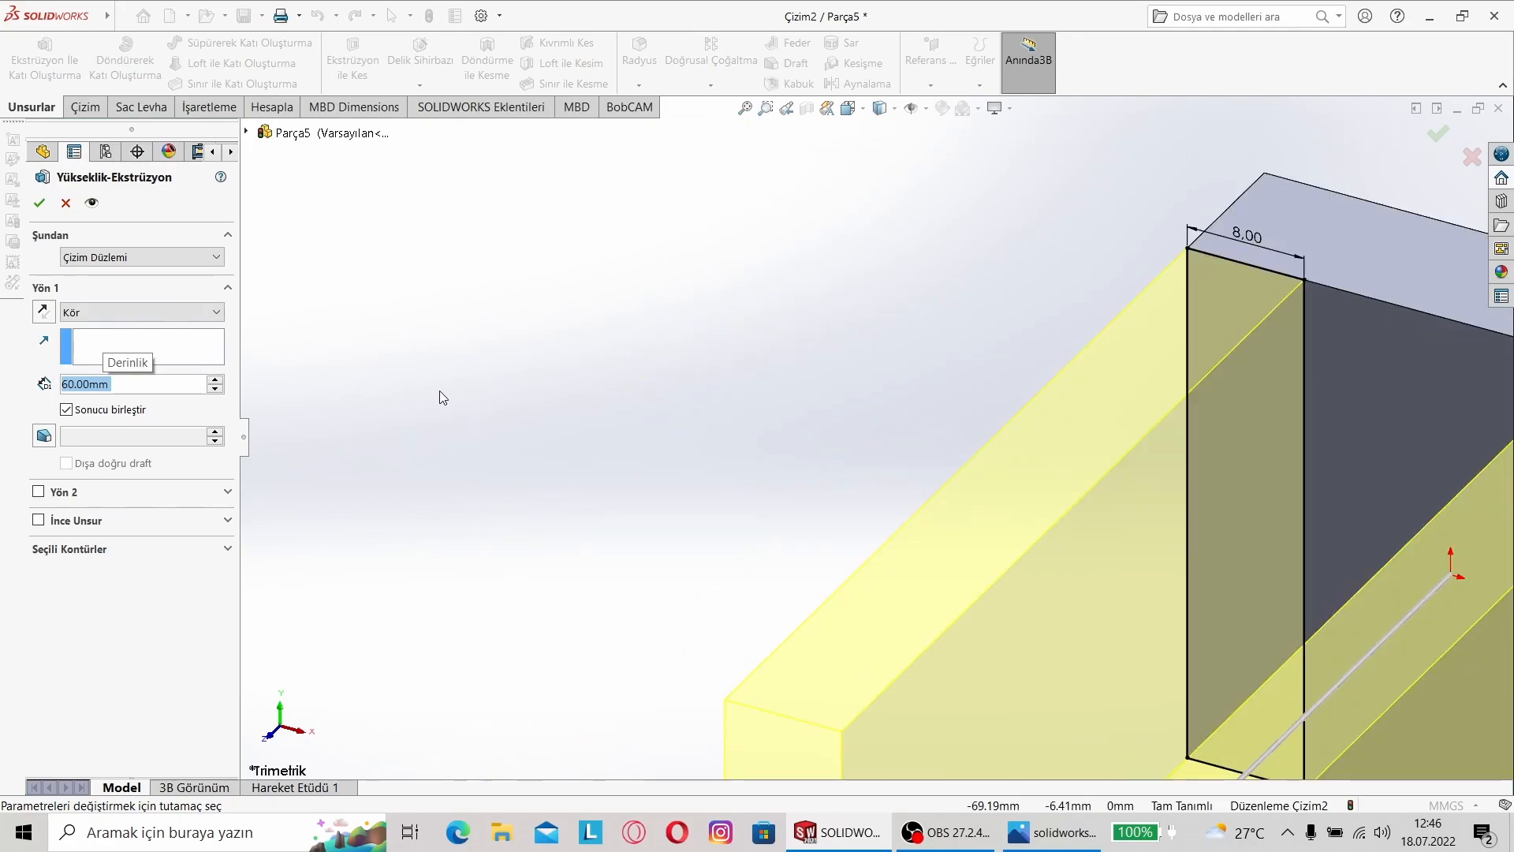
pyautogui.scroll(5, 438, 392)
pyautogui.moveTo(1048, 843)
pyautogui.click(1087, 694)
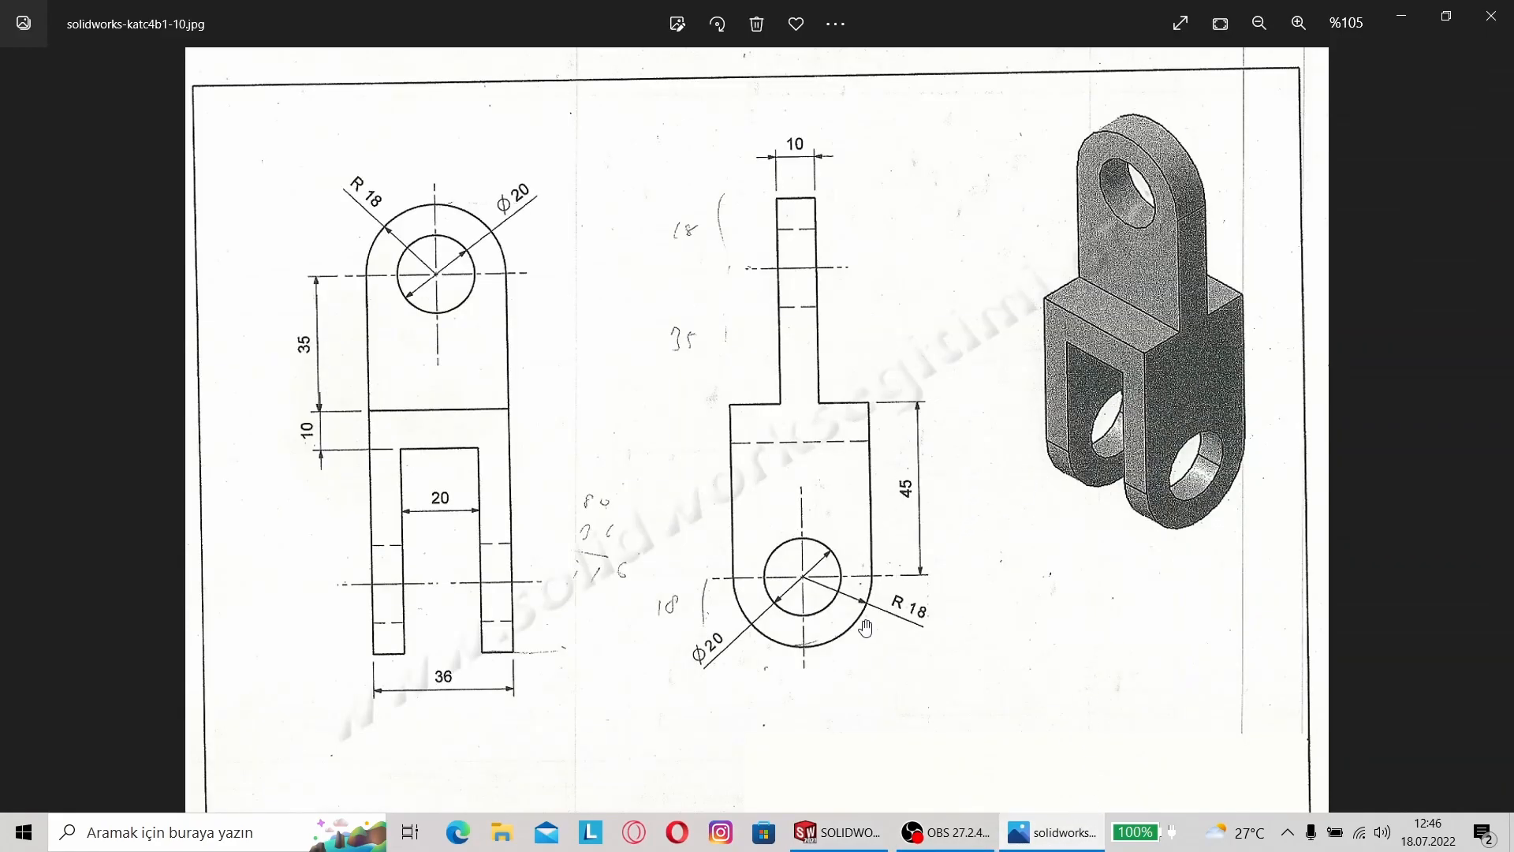
pyautogui.moveTo(838, 832)
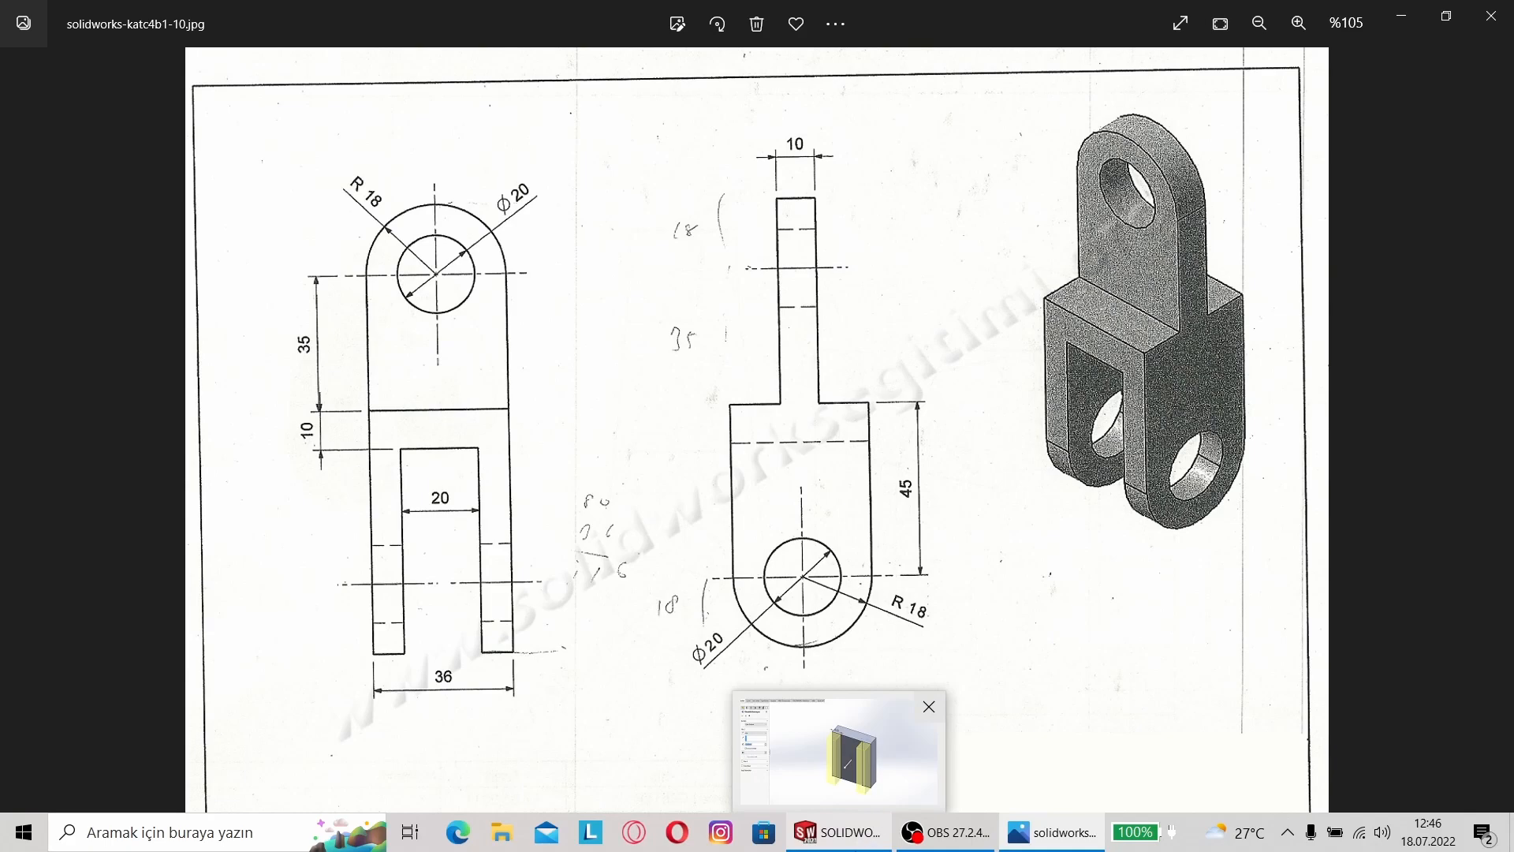
pyautogui.click(828, 757)
pyautogui.click(39, 202)
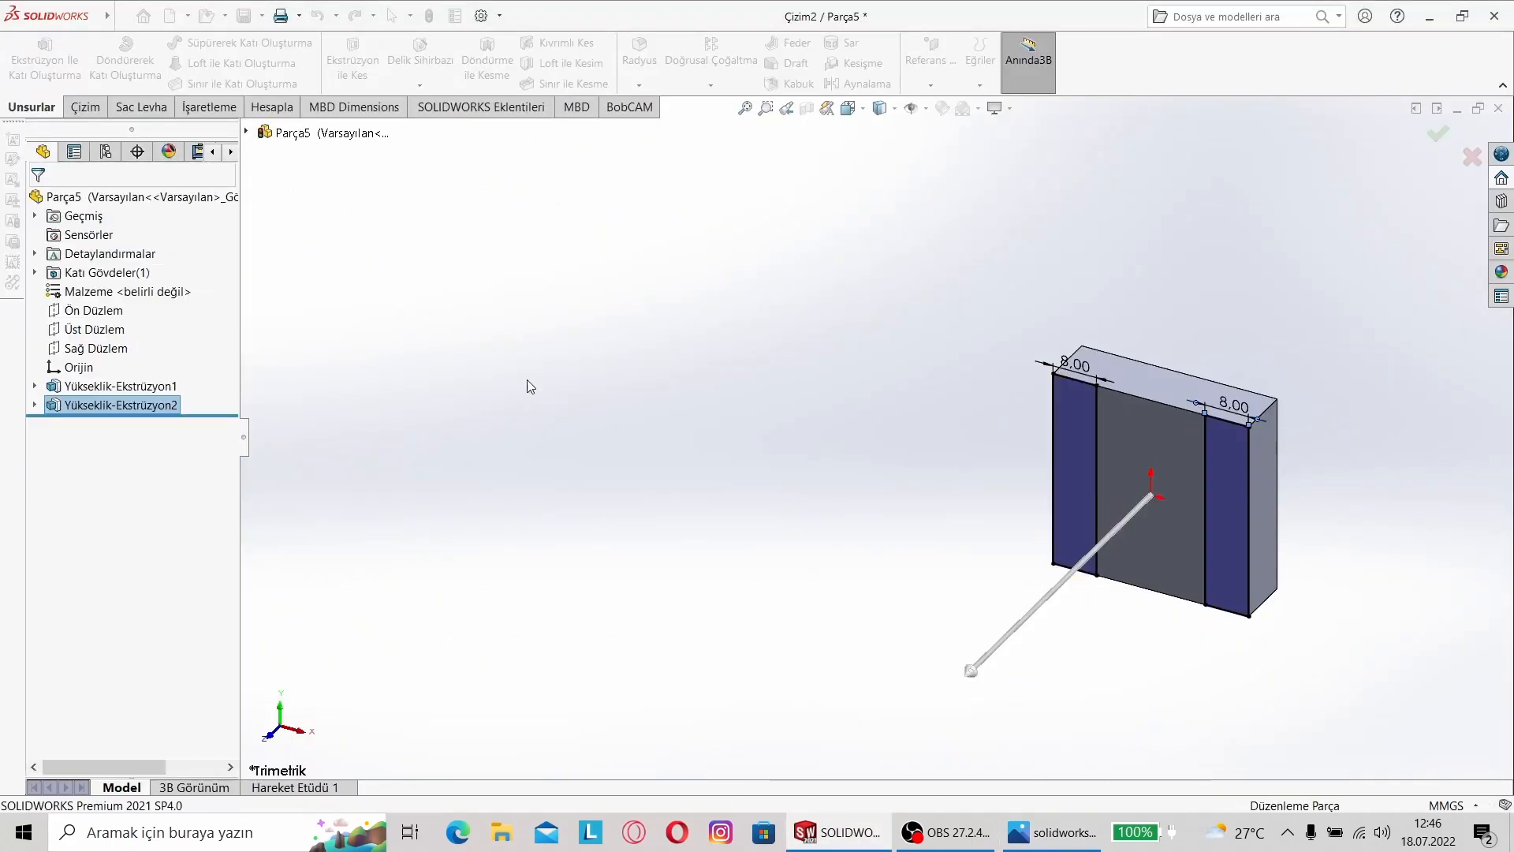
pyautogui.rightClick(1142, 618)
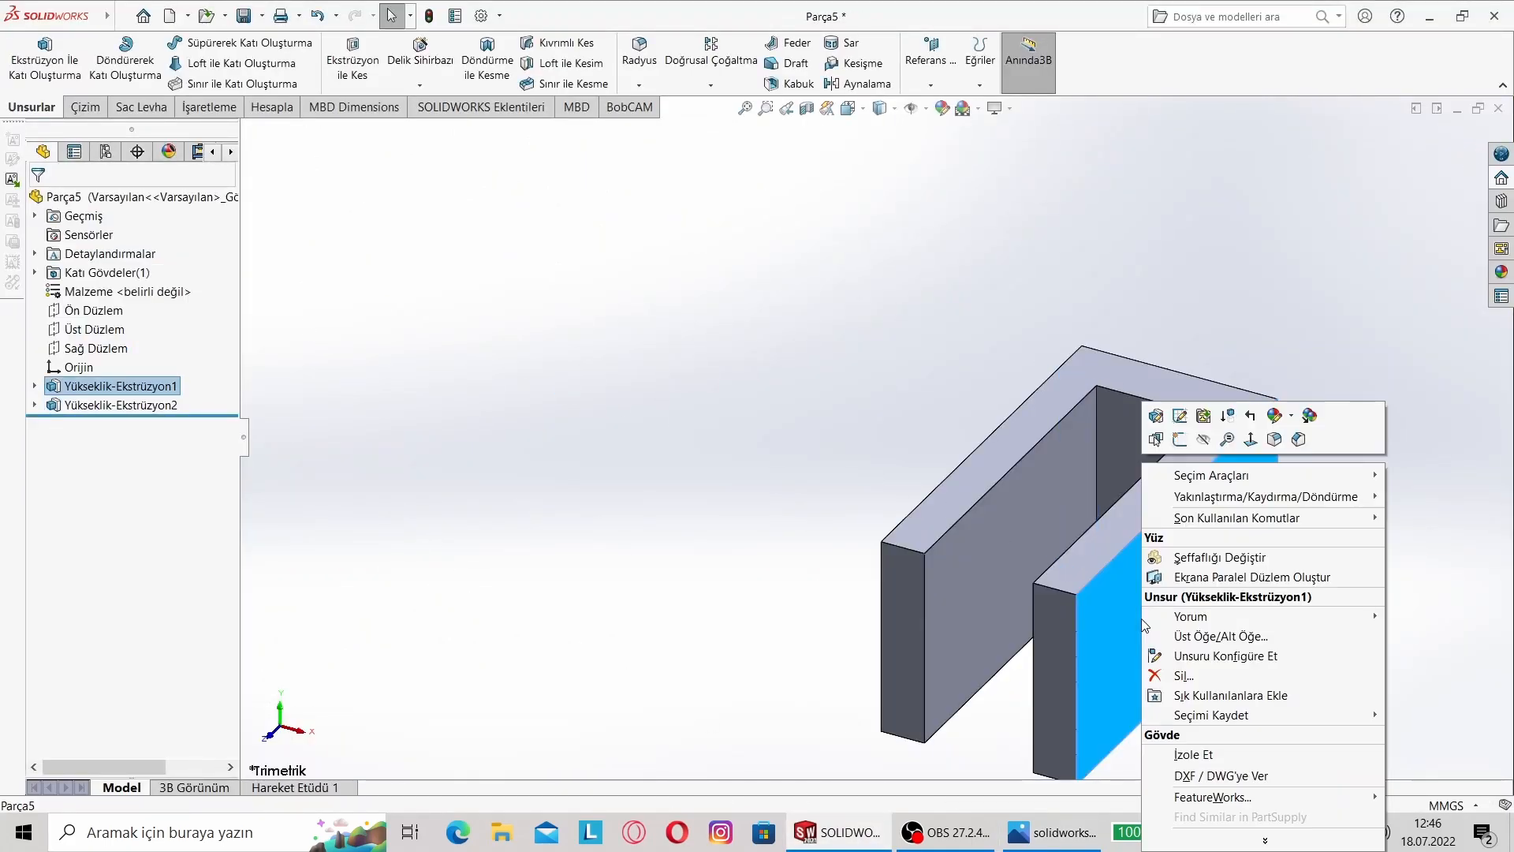
pyautogui.click(1180, 439)
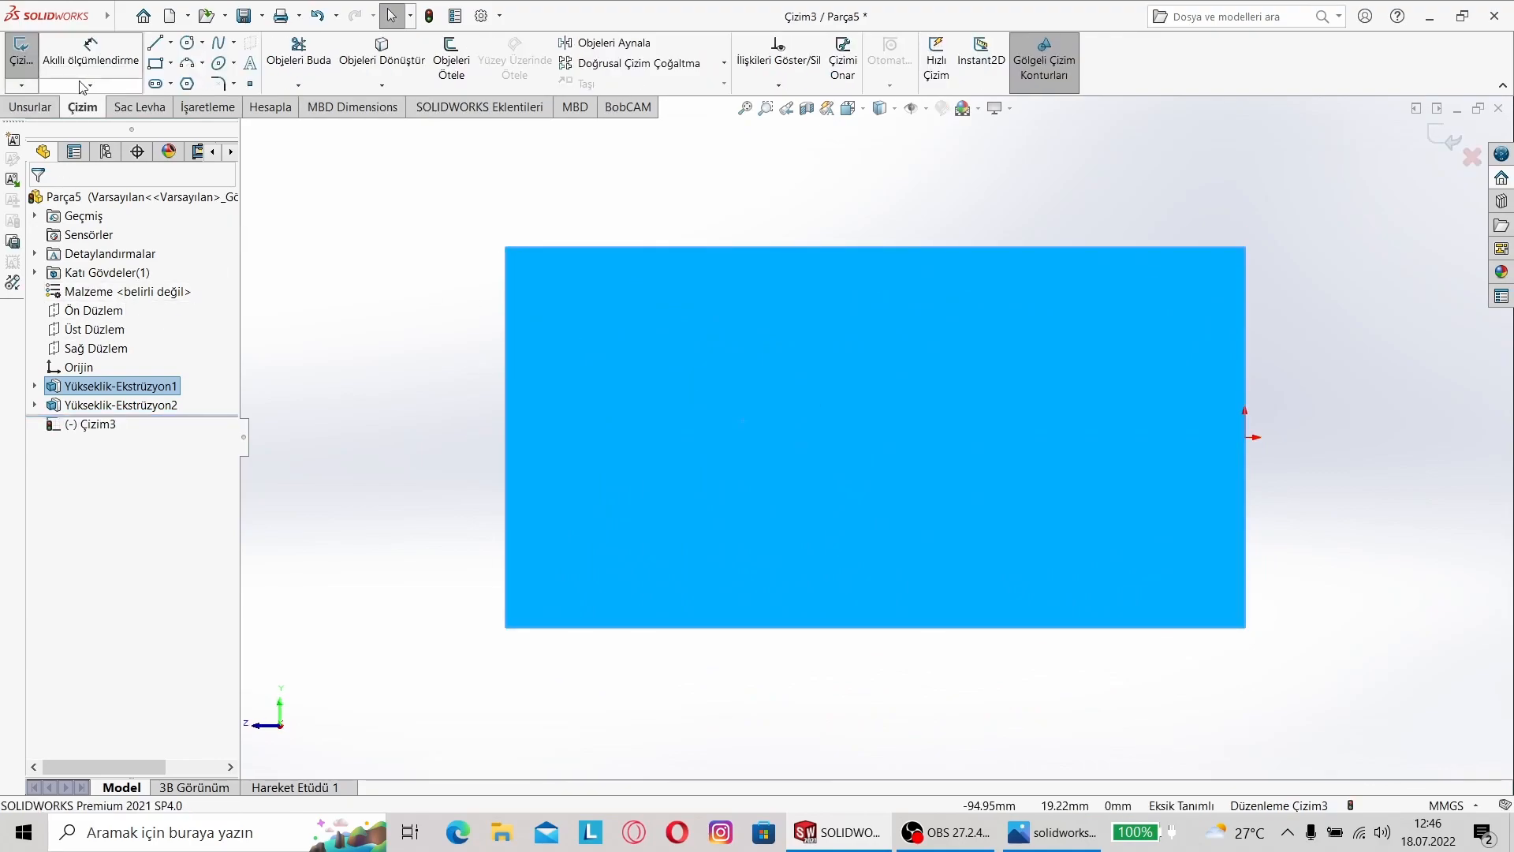
pyautogui.click(281, 190)
pyautogui.moveTo(282, 190); pyautogui.dragTo(637, 443, button='middle')
pyautogui.press('f')
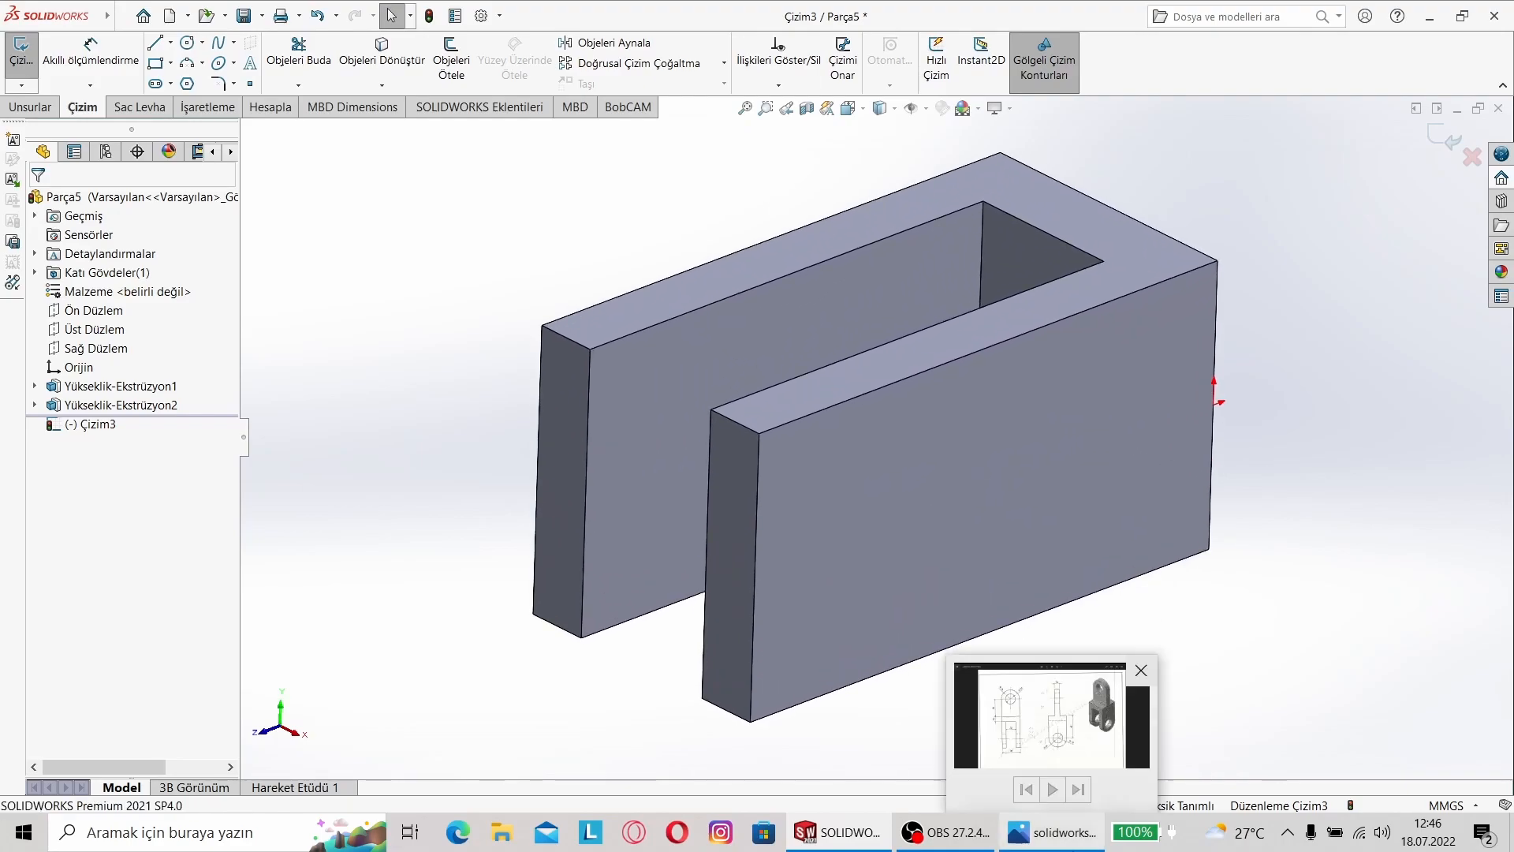
# Step: Check the end radius in the reference drawing and fillet the four free-end edges of both fork arms with an 18 mm radius
pyautogui.click(1051, 832)
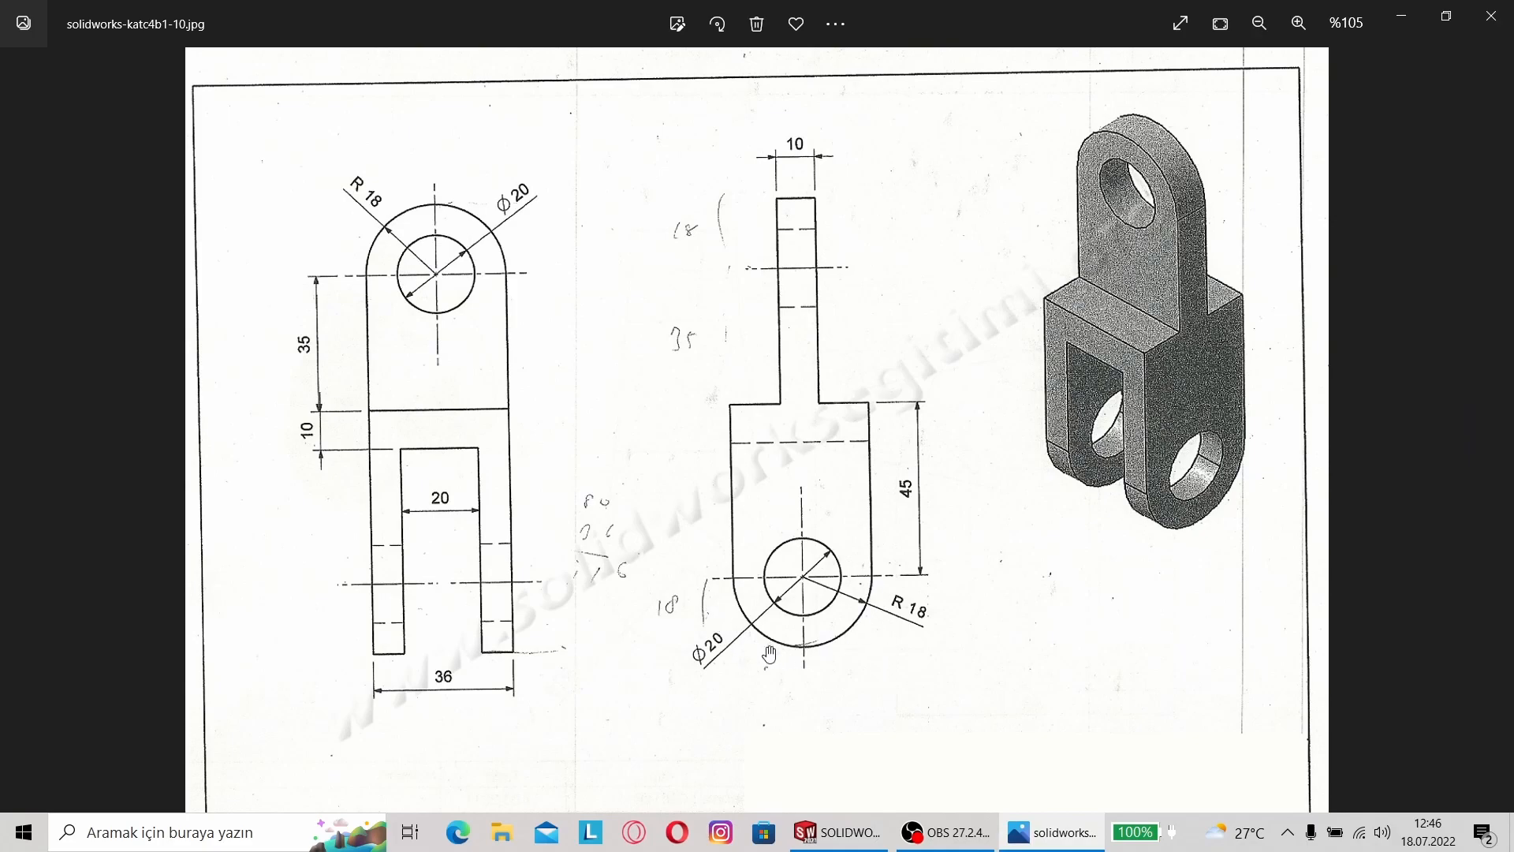
pyautogui.click(838, 832)
pyautogui.click(640, 62)
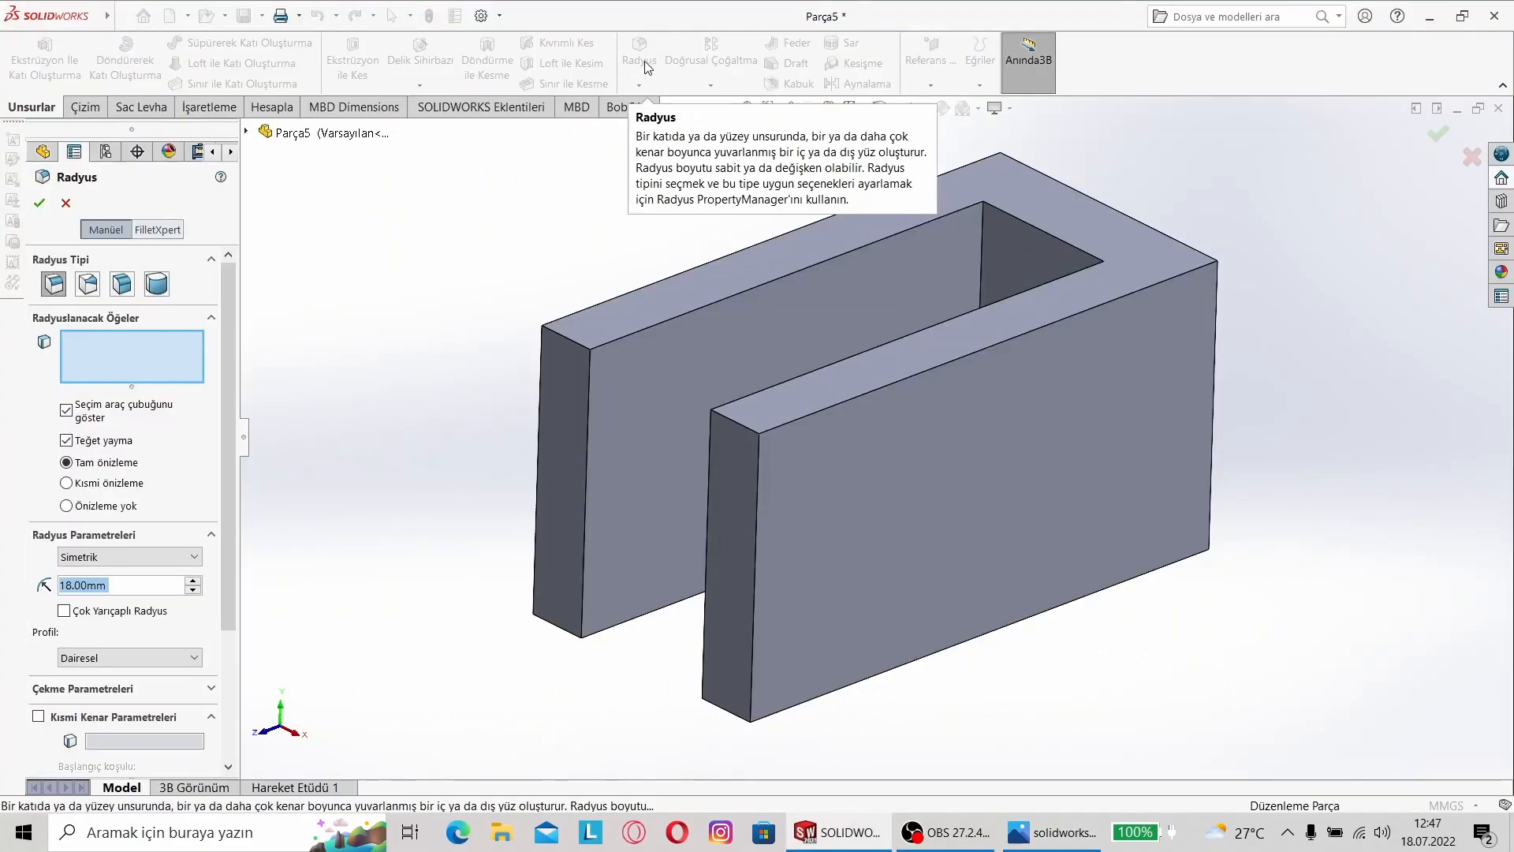
pyautogui.click(573, 339)
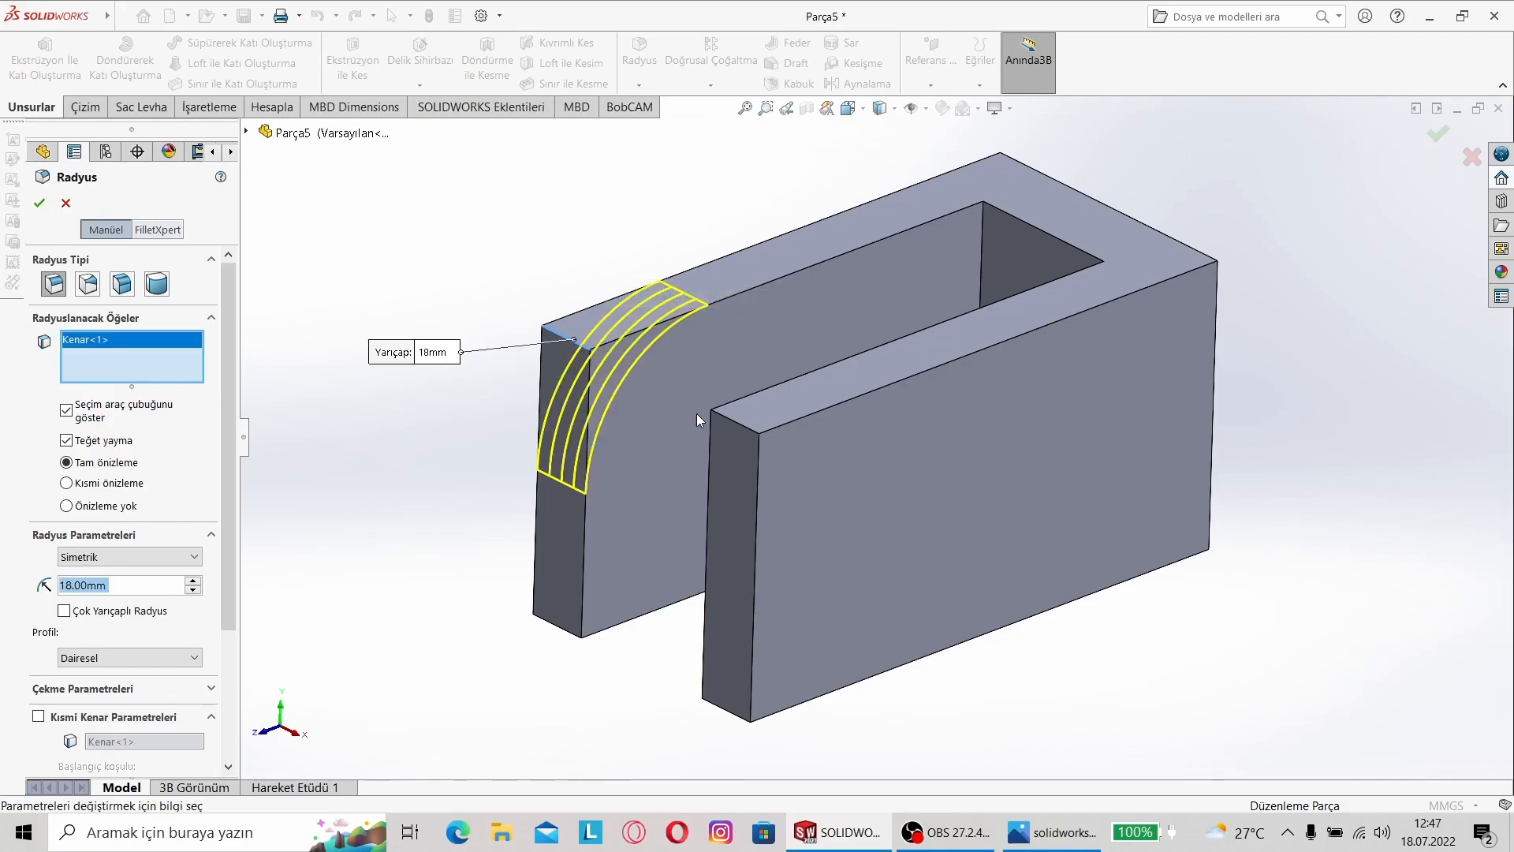
pyautogui.click(736, 423)
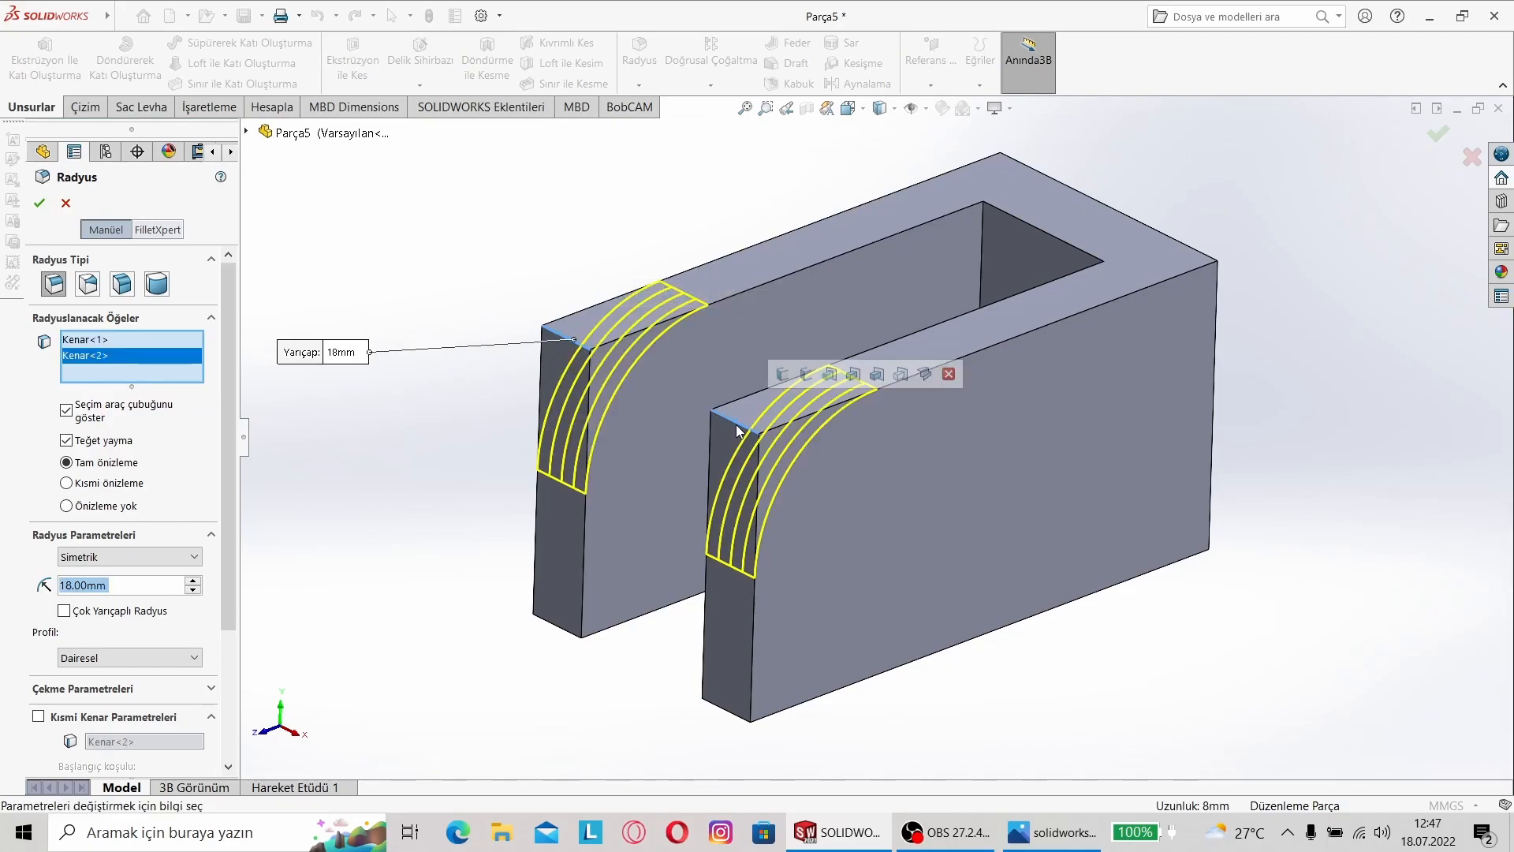
pyautogui.click(733, 715)
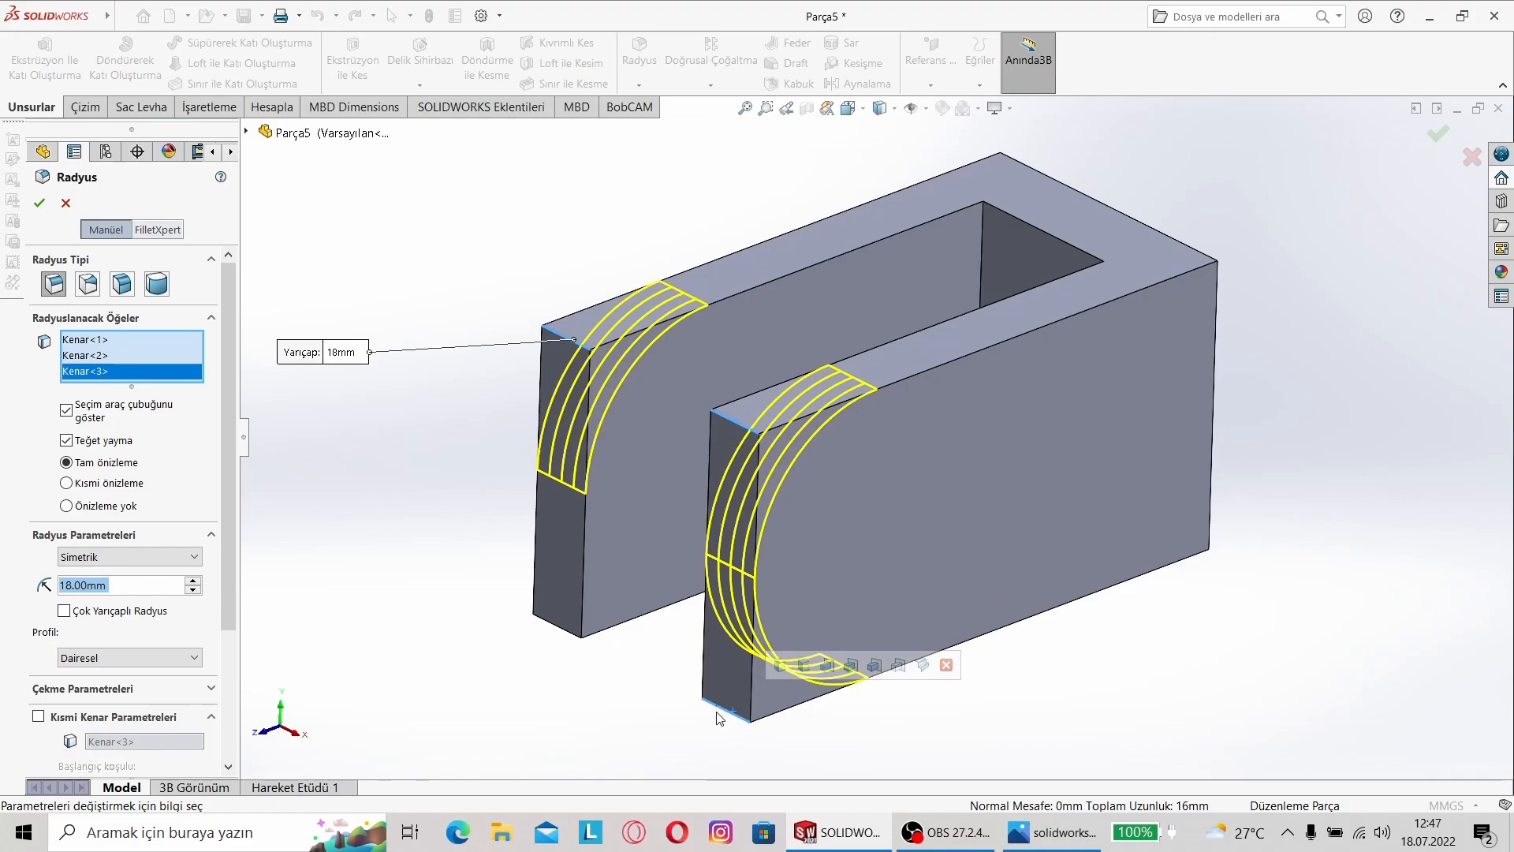
pyautogui.click(570, 630)
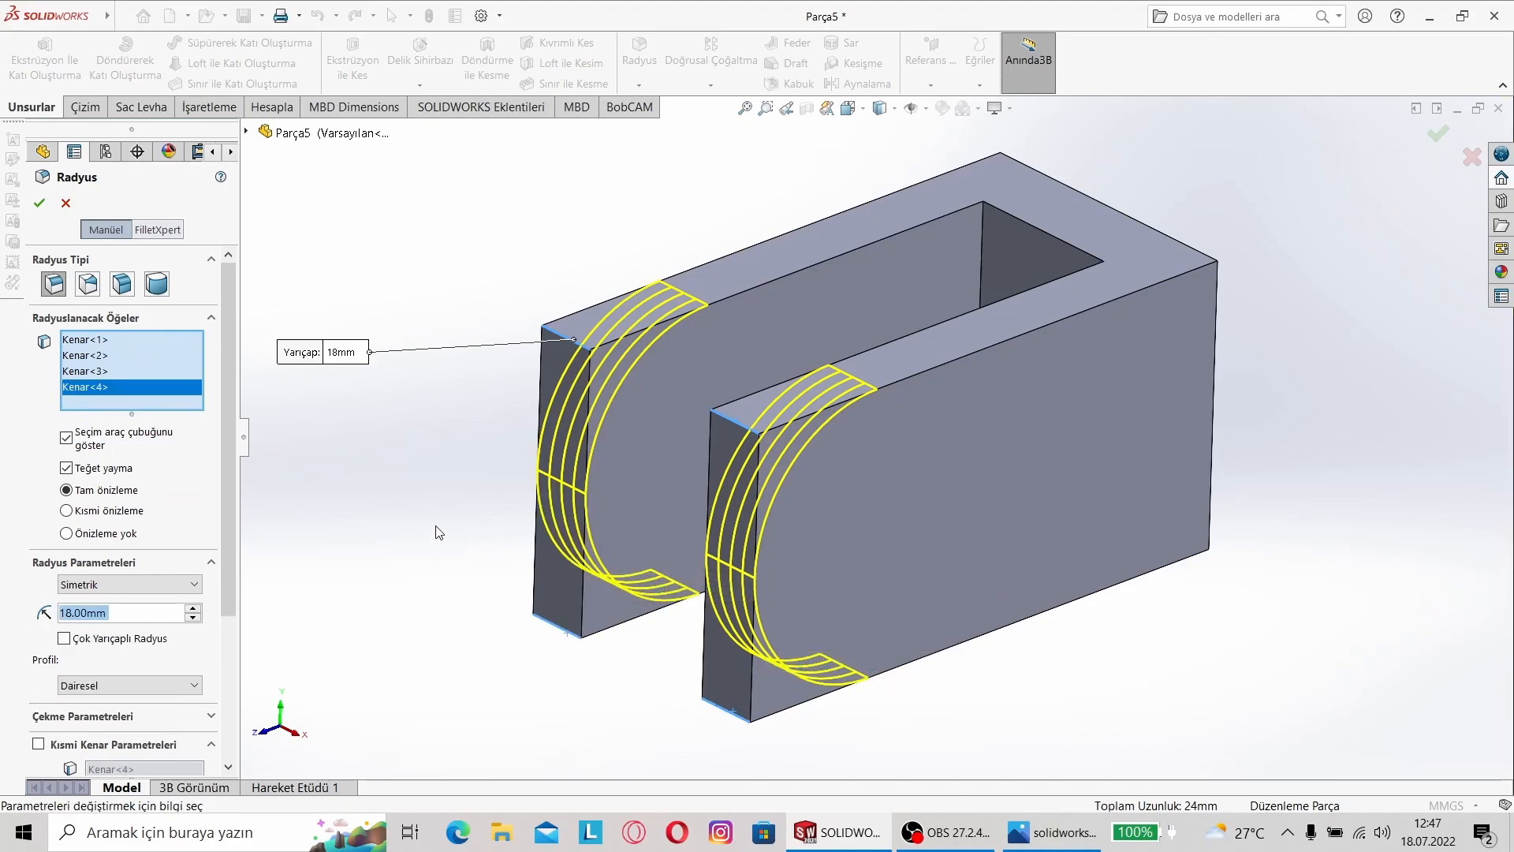
pyautogui.click(1051, 832)
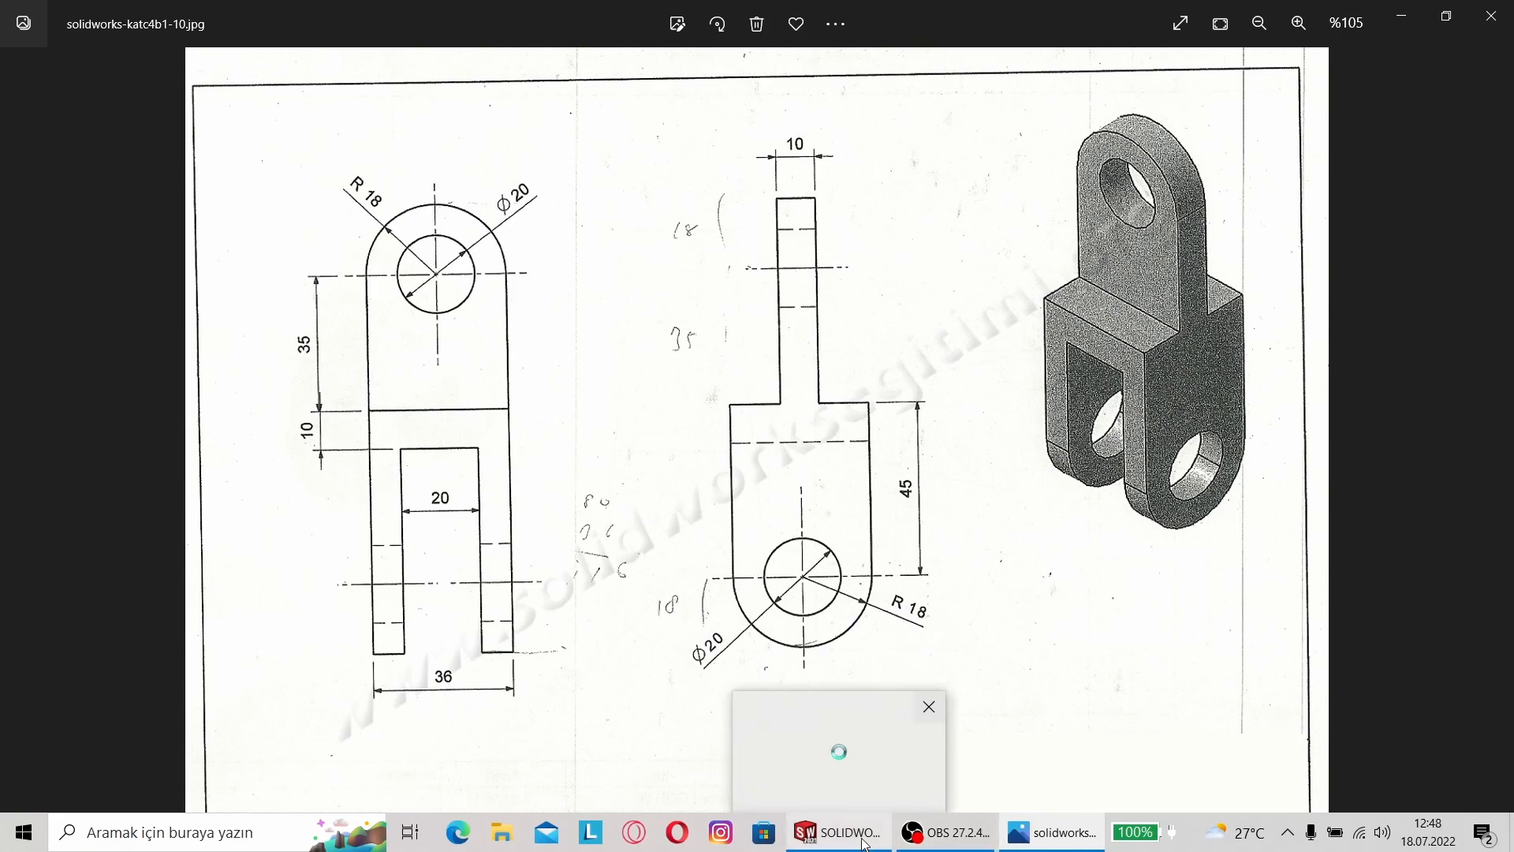
pyautogui.click(838, 832)
pyautogui.click(104, 614)
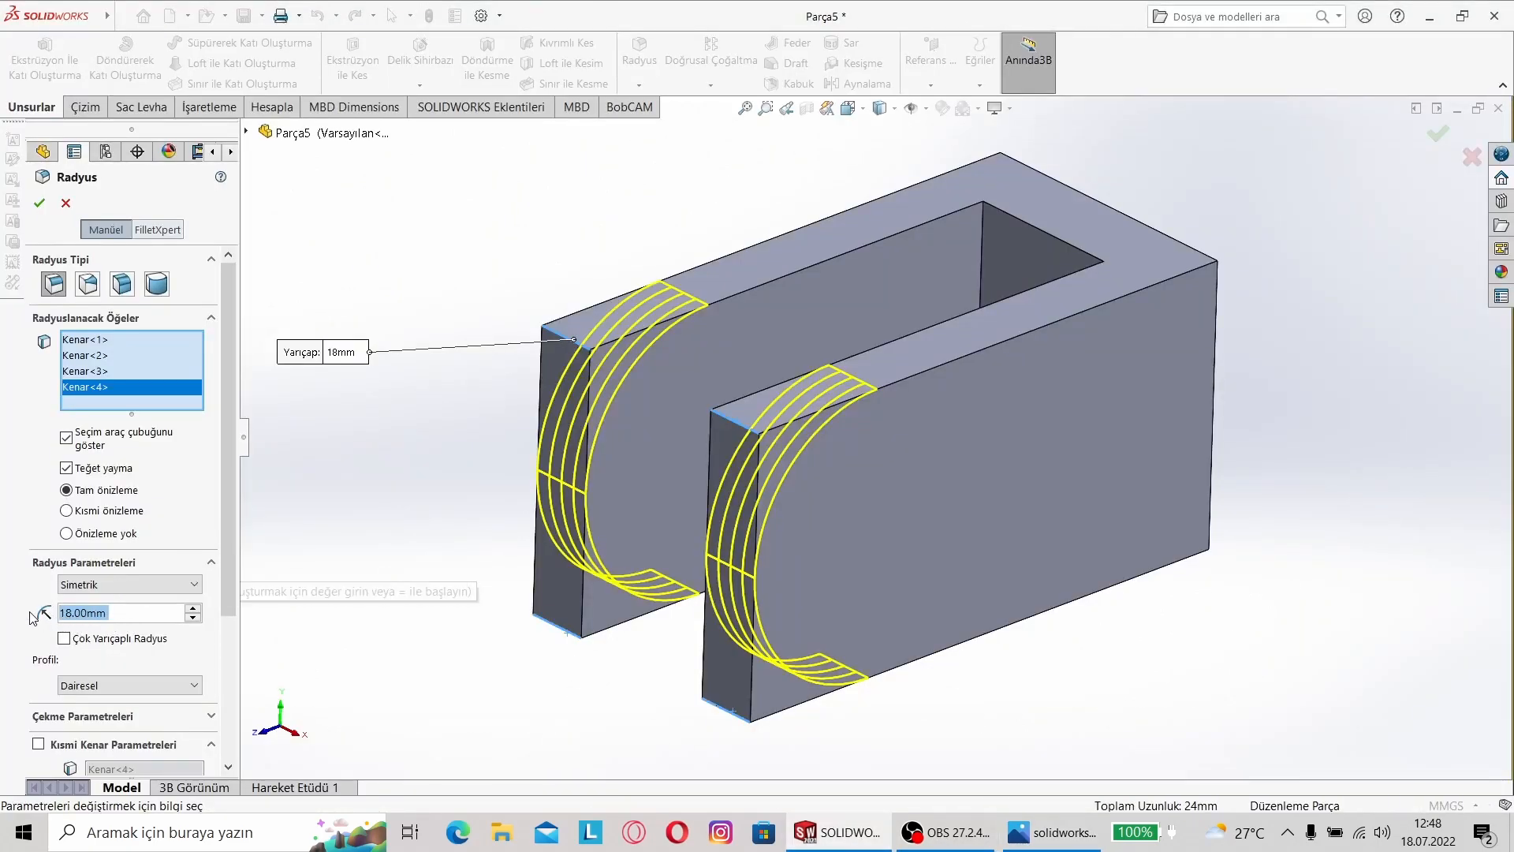
pyautogui.click(40, 203)
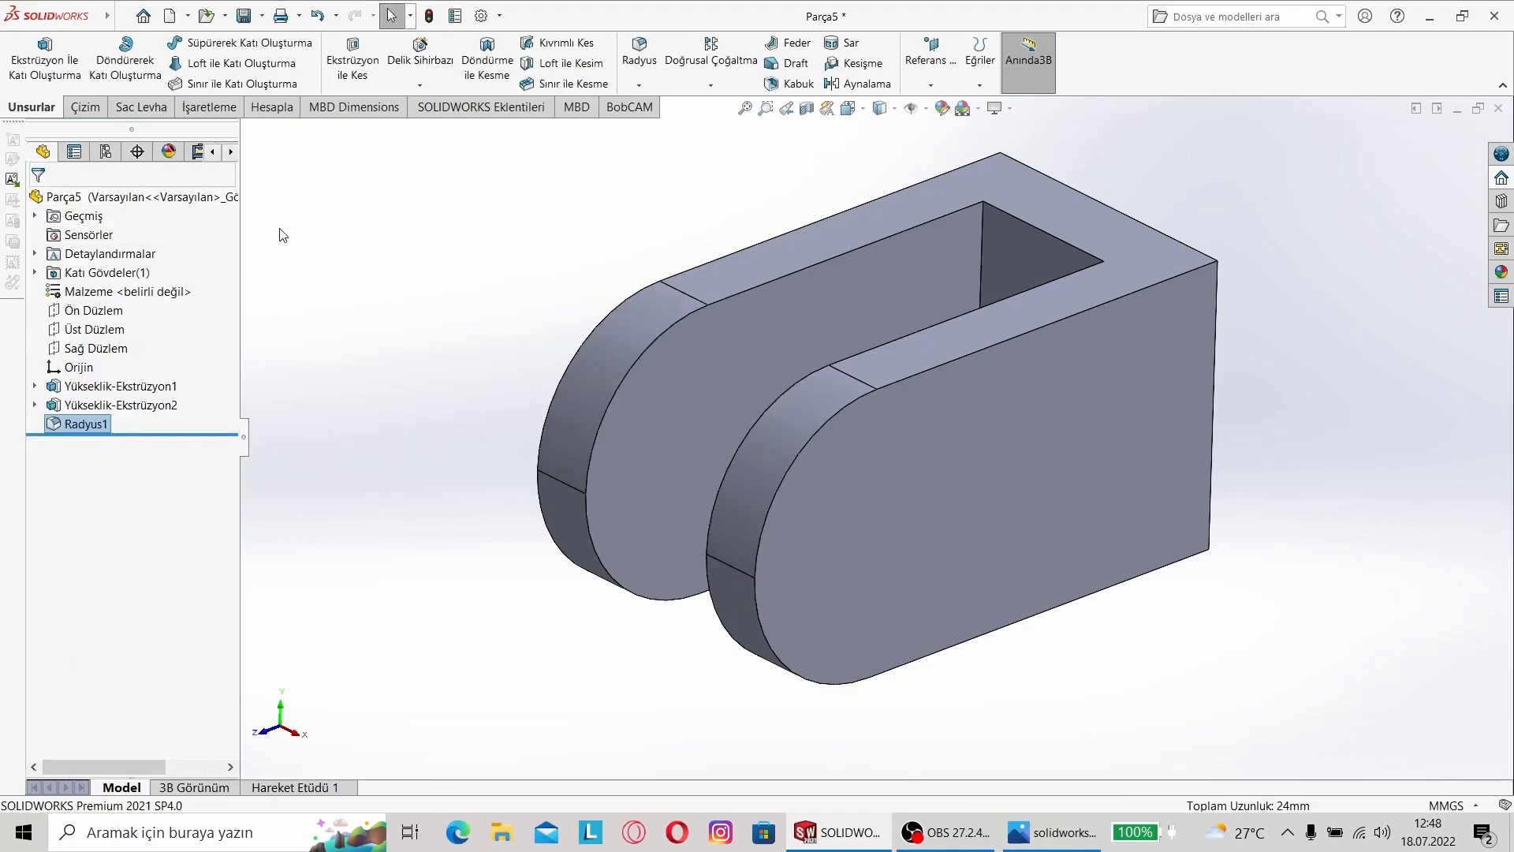
# Step: Sketch on the fork arm's outer side face, check the hole in the reference drawing, and draw a circle about 21 mm in diameter centred on the rounded end
pyautogui.click(797, 527)
pyautogui.rightClick(828, 522)
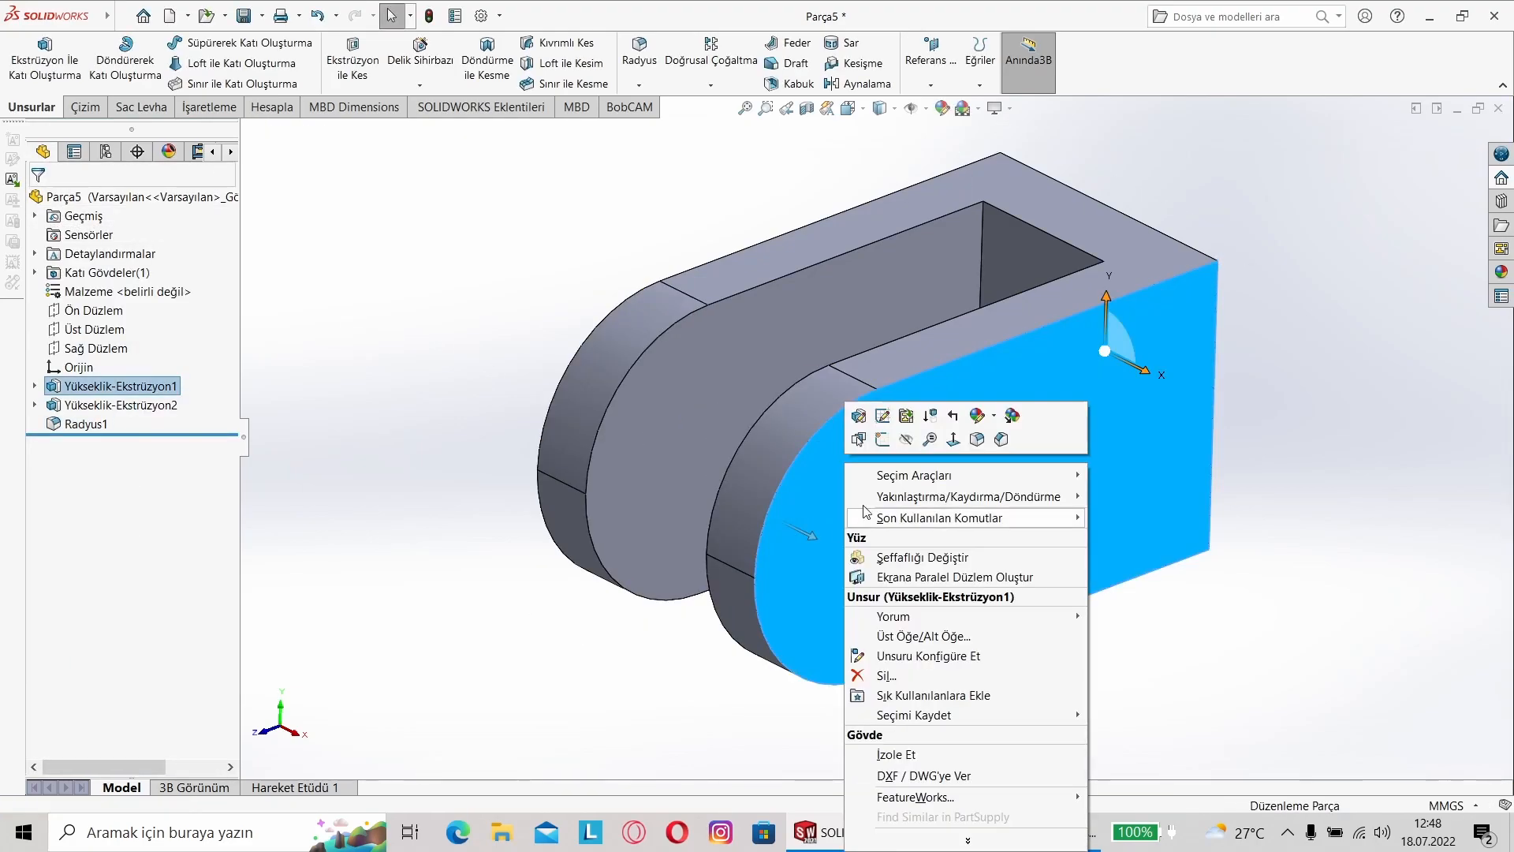
pyautogui.click(869, 444)
pyautogui.click(1053, 832)
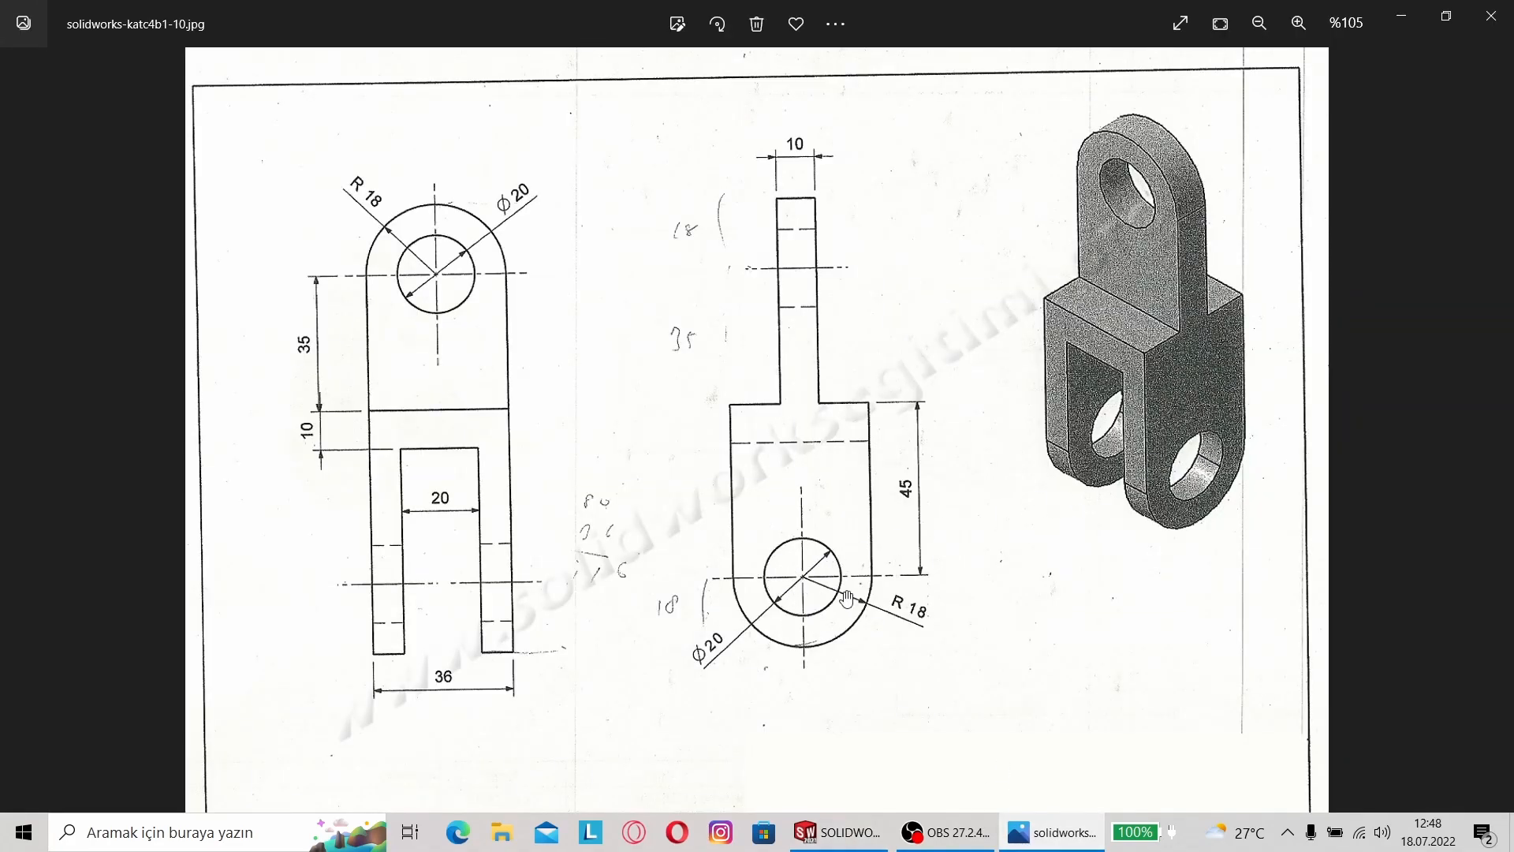
pyautogui.click(838, 832)
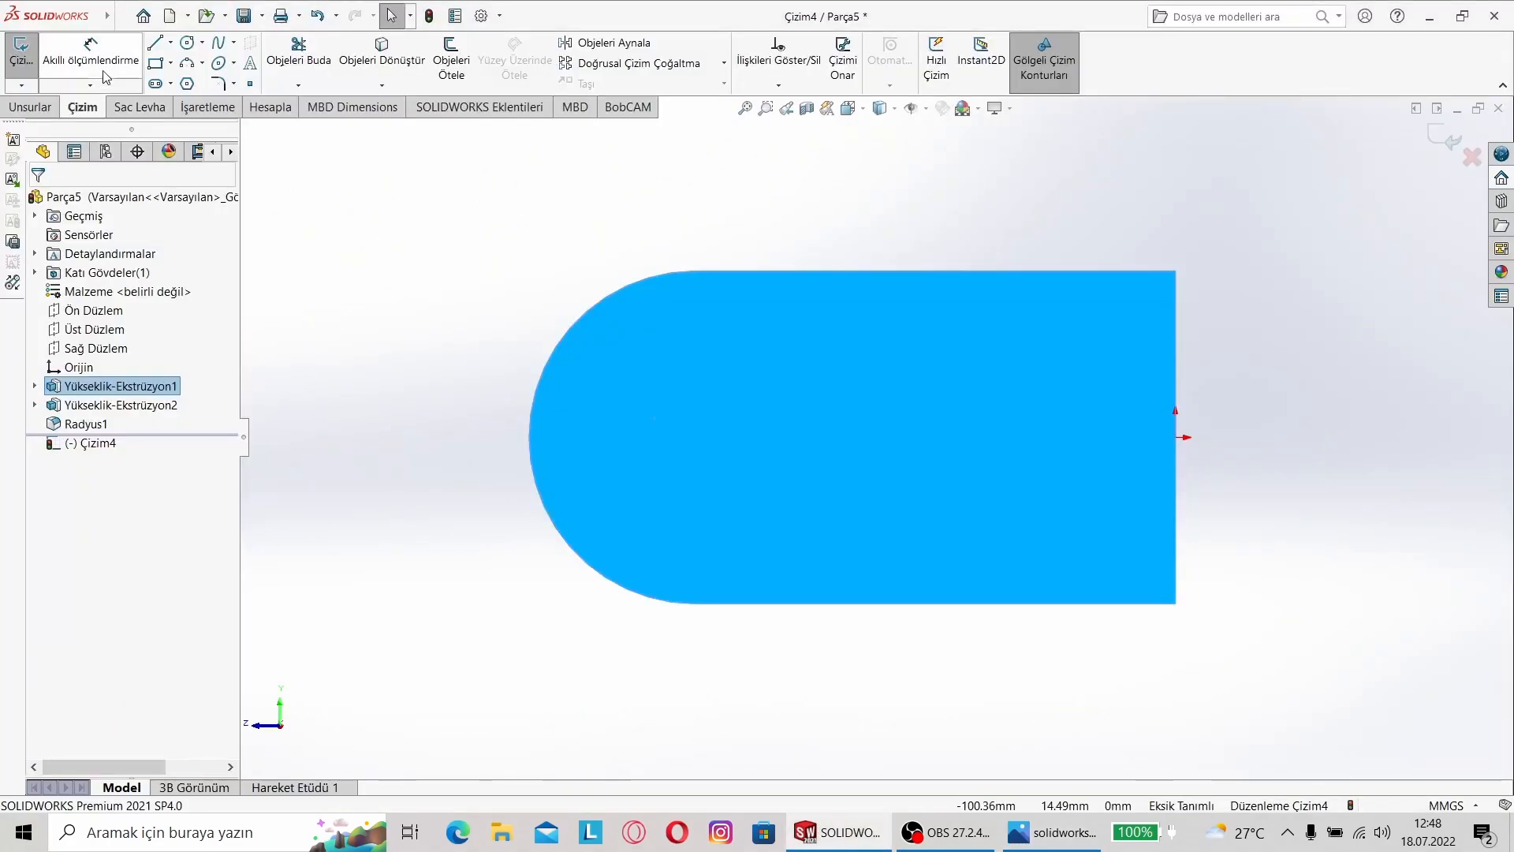
pyautogui.click(189, 43)
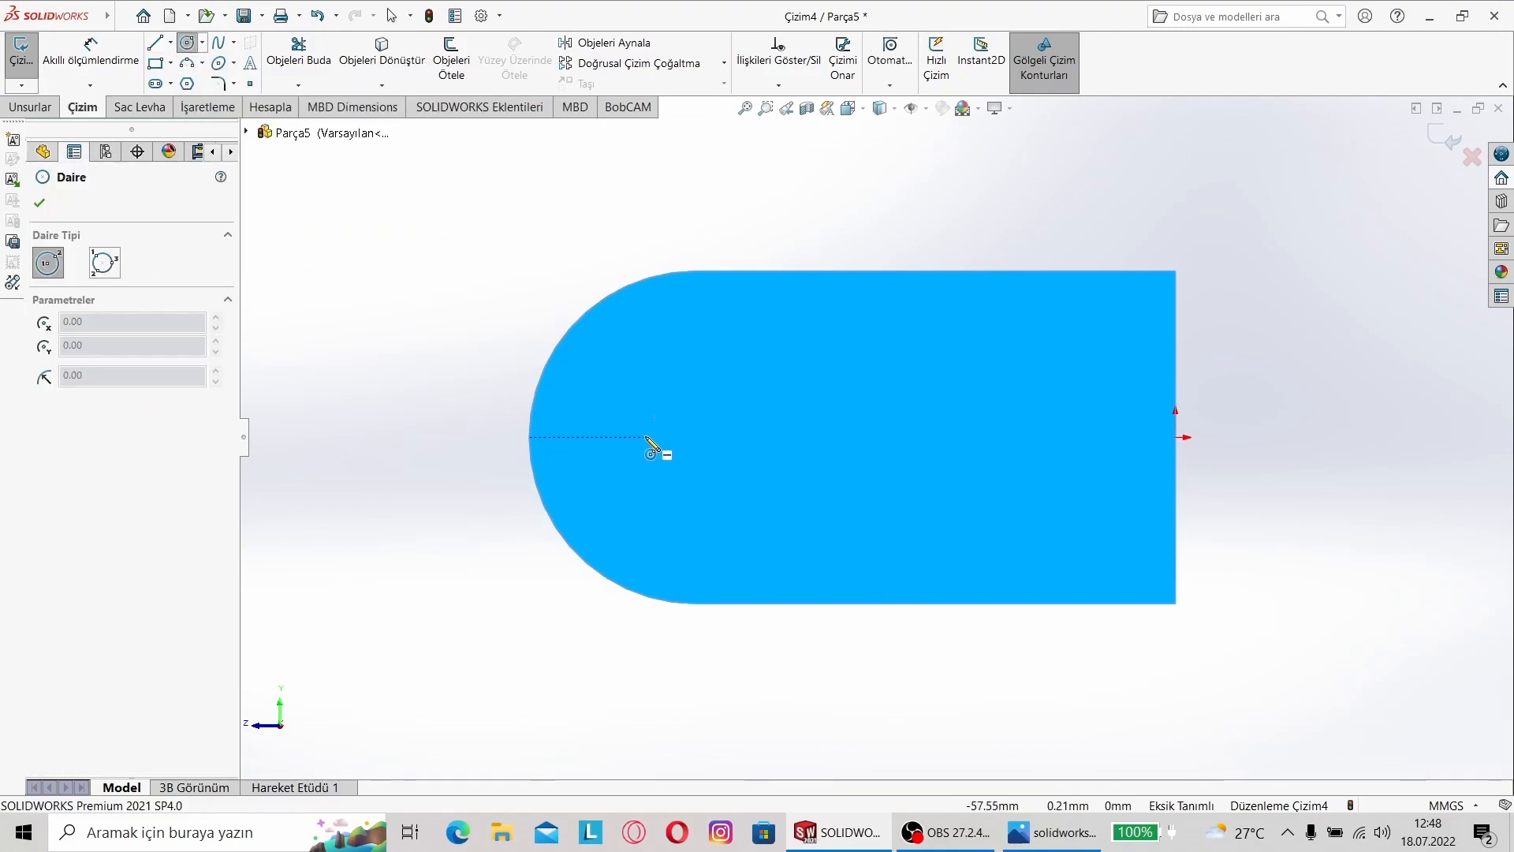
pyautogui.click(695, 437)
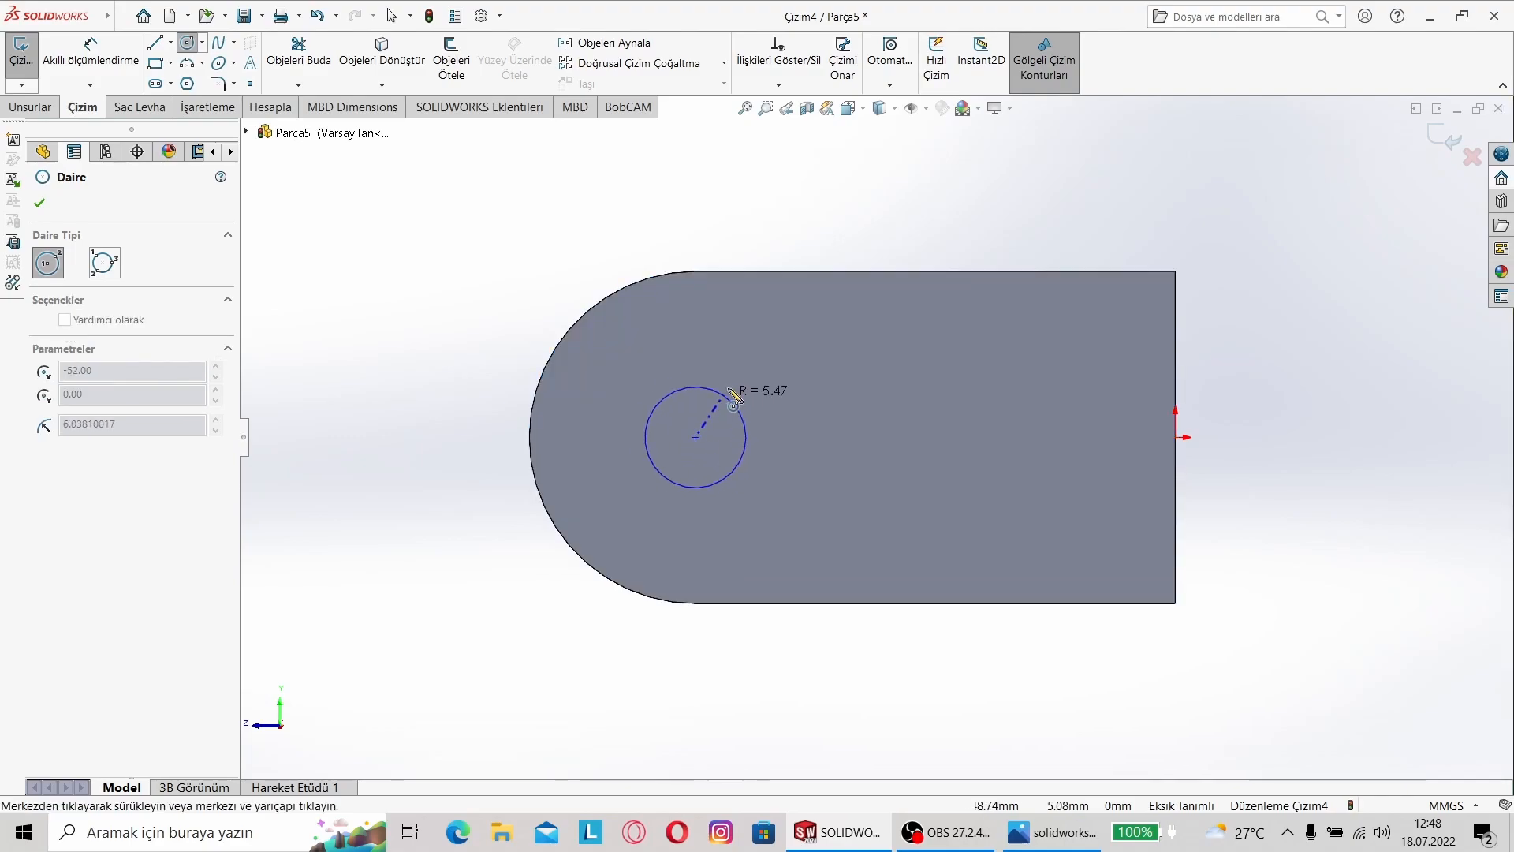
pyautogui.click(747, 355)
# Step: Dimension the circle's diameter at 20 mm and compare it with the reference drawing
pyautogui.click(91, 49)
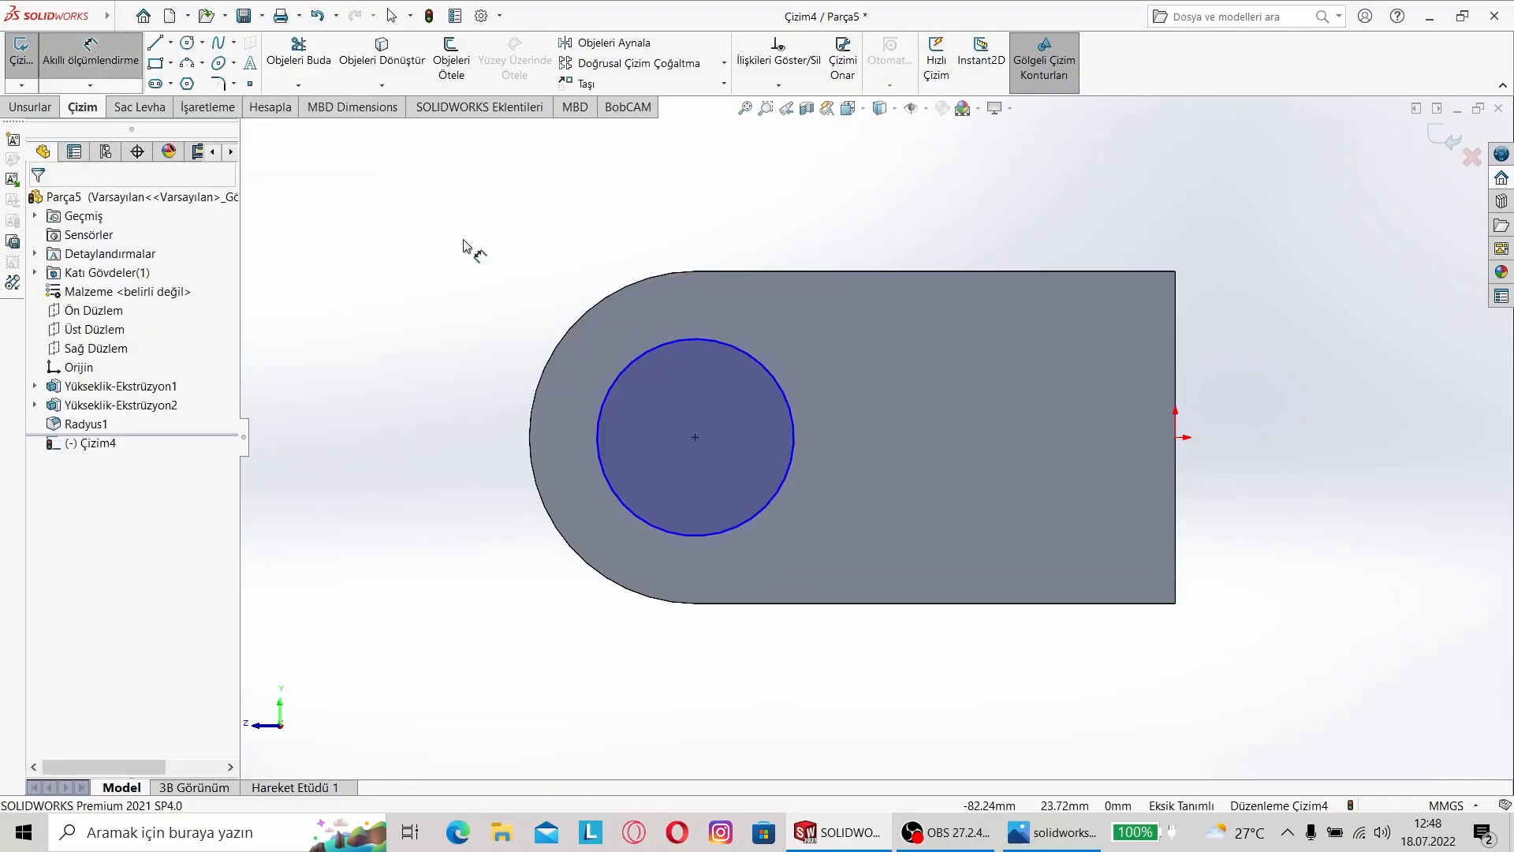
pyautogui.click(741, 352)
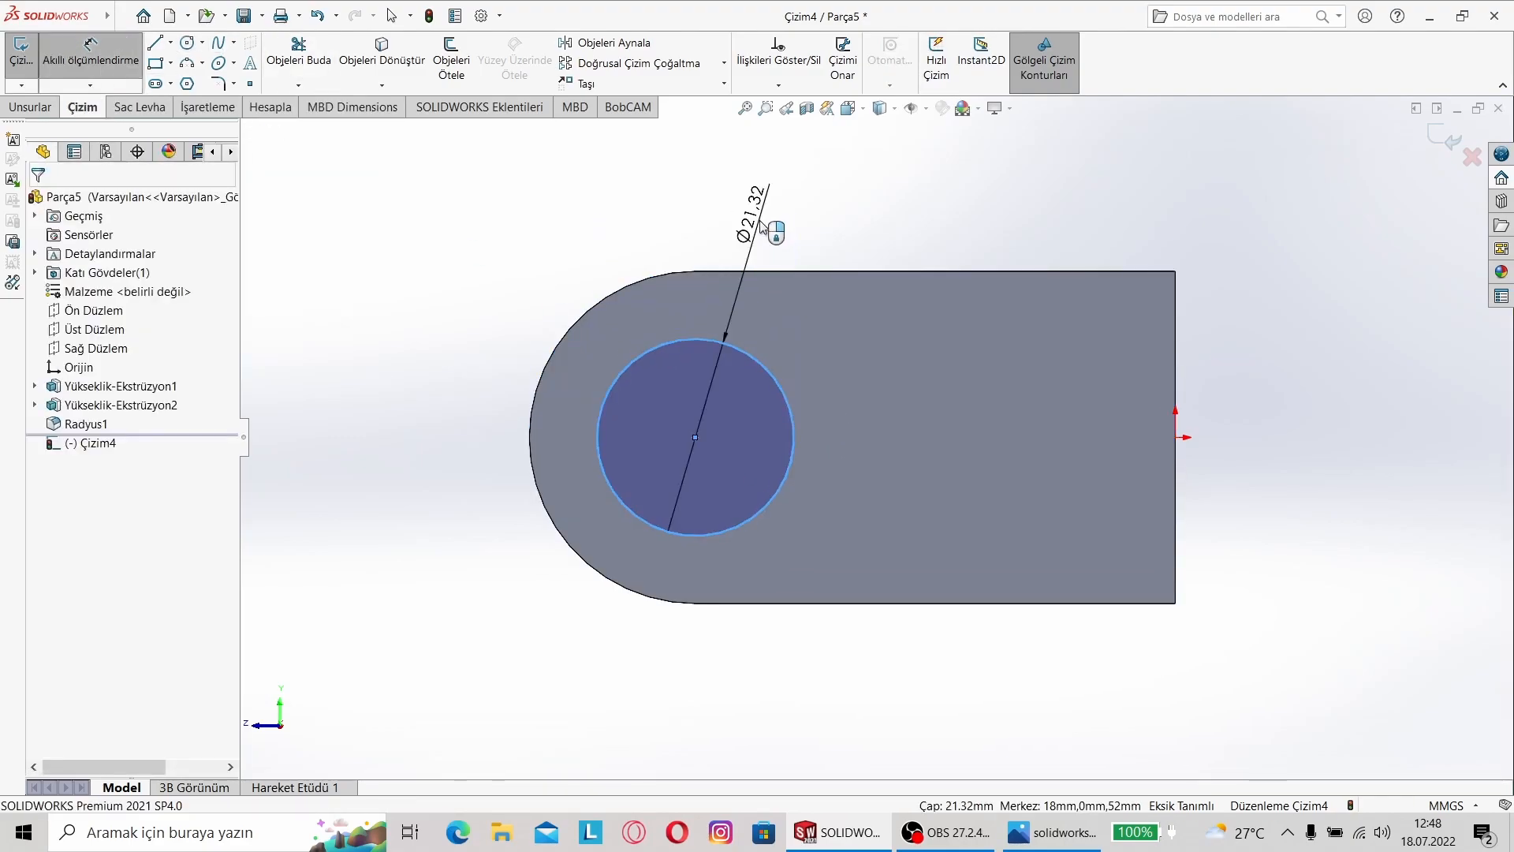
pyautogui.click(773, 230)
pyautogui.write('20')
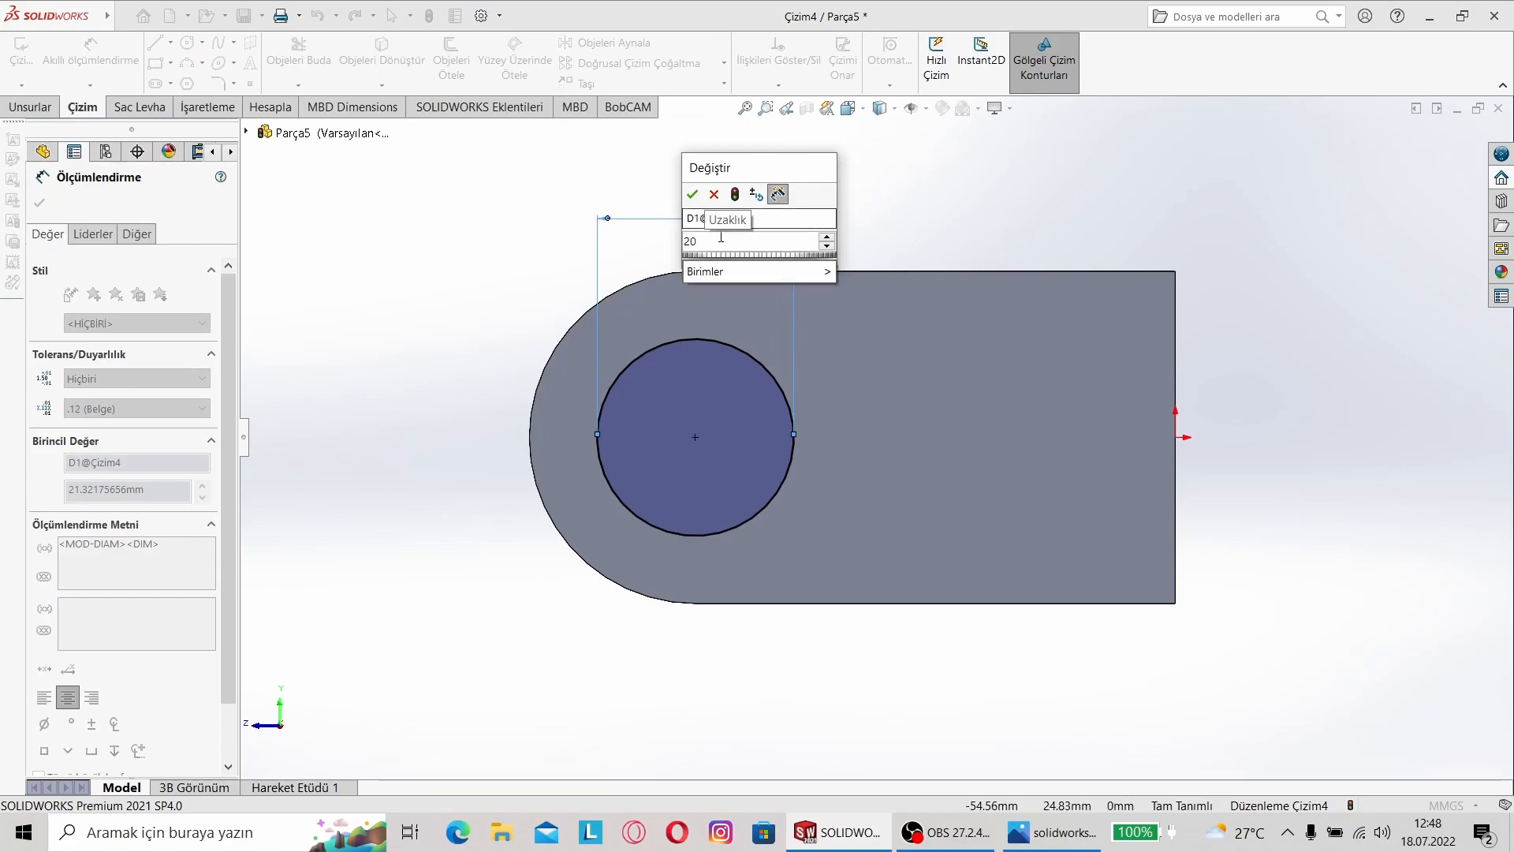
pyautogui.press('Return')
pyautogui.click(1044, 829)
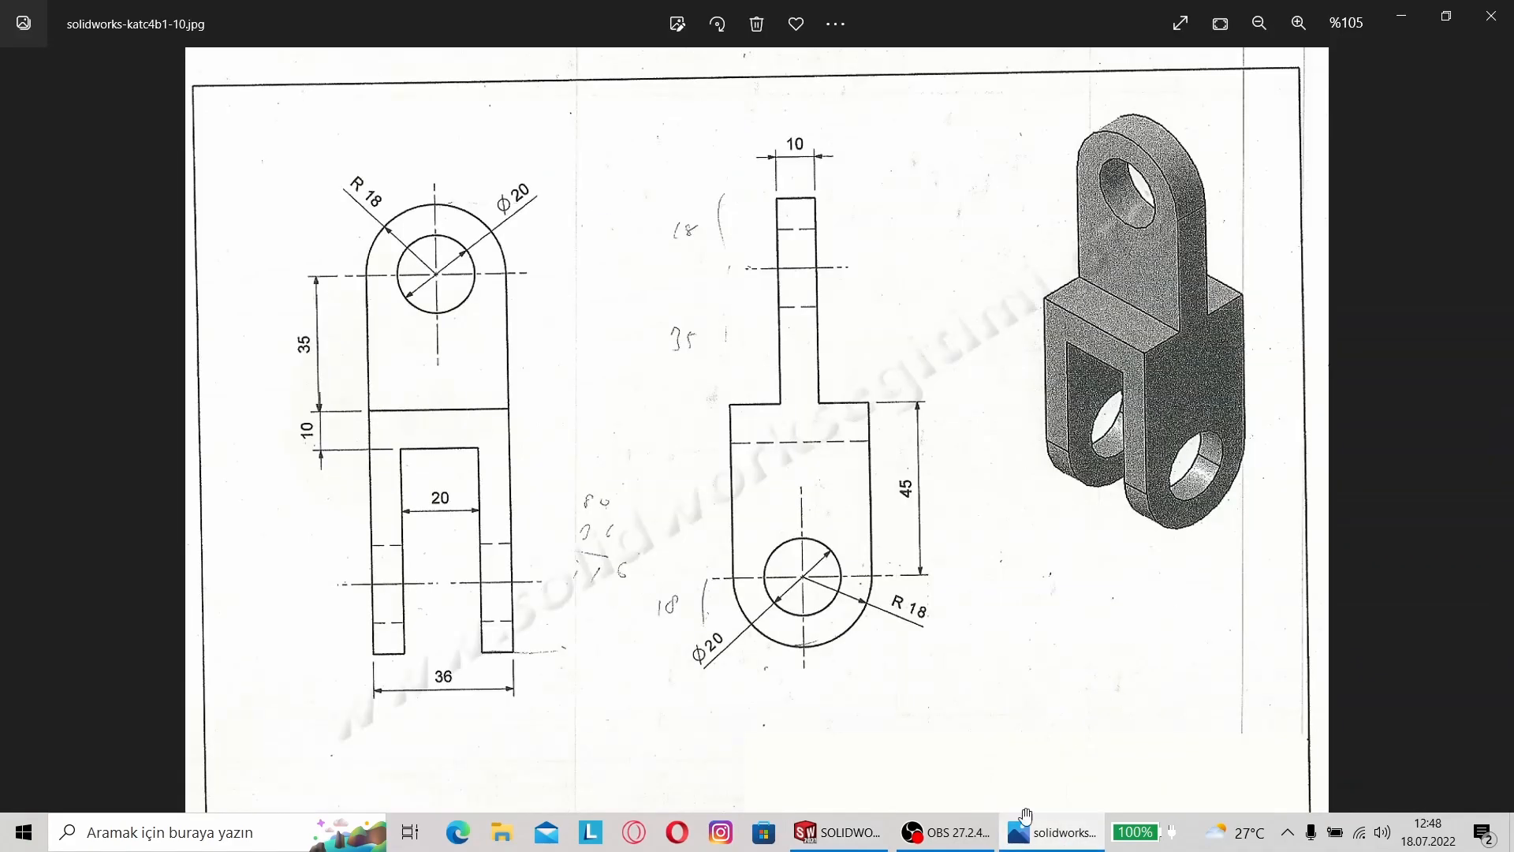
pyautogui.click(839, 832)
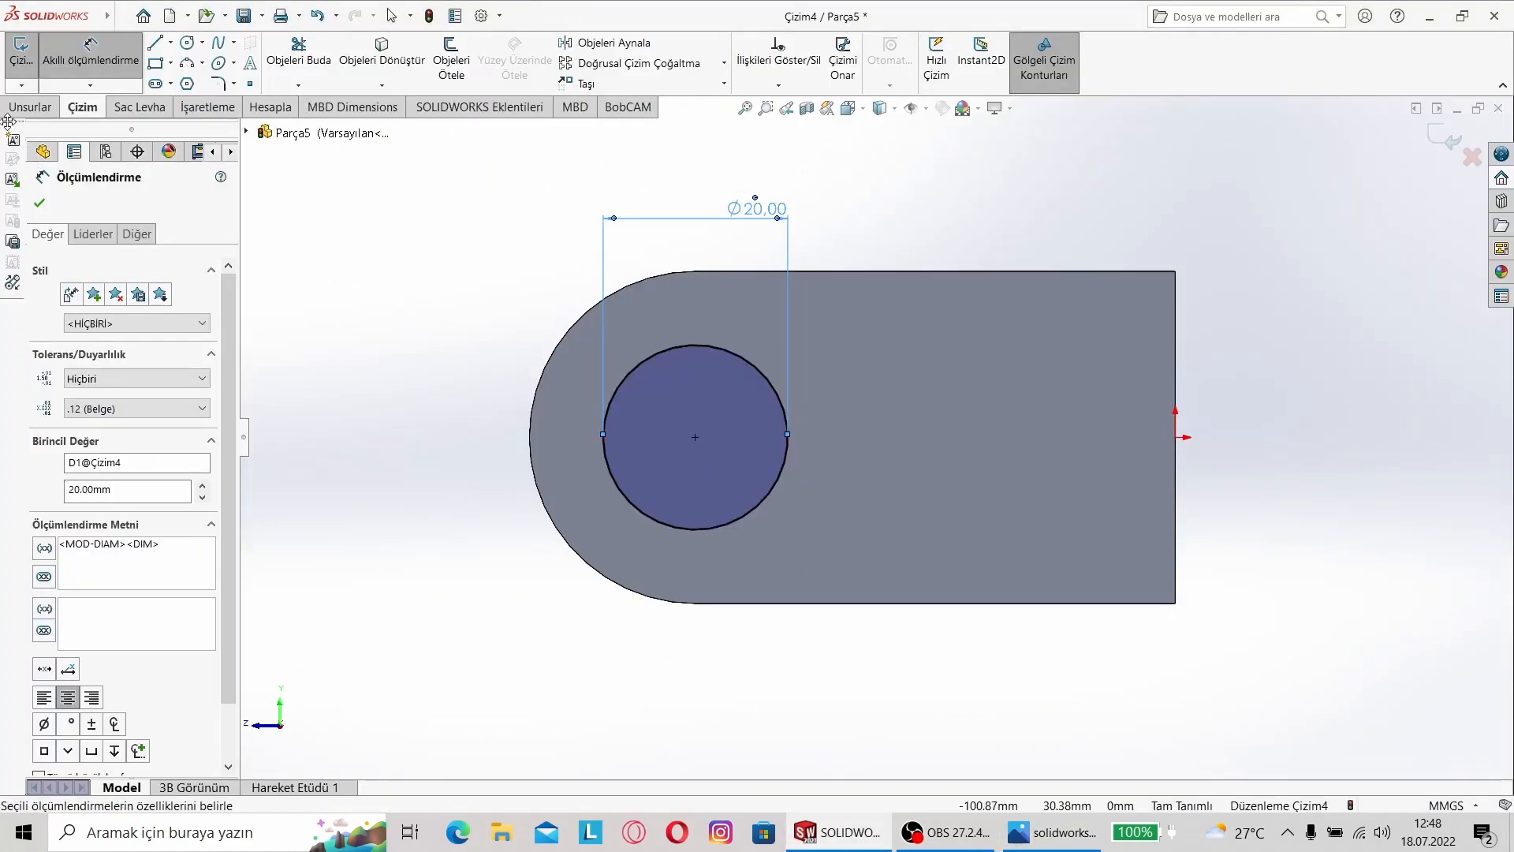
# Step: Cut-extrude the 20 mm circle to a blind depth of 60 mm through both fork arms
pyautogui.click(30, 107)
pyautogui.click(352, 59)
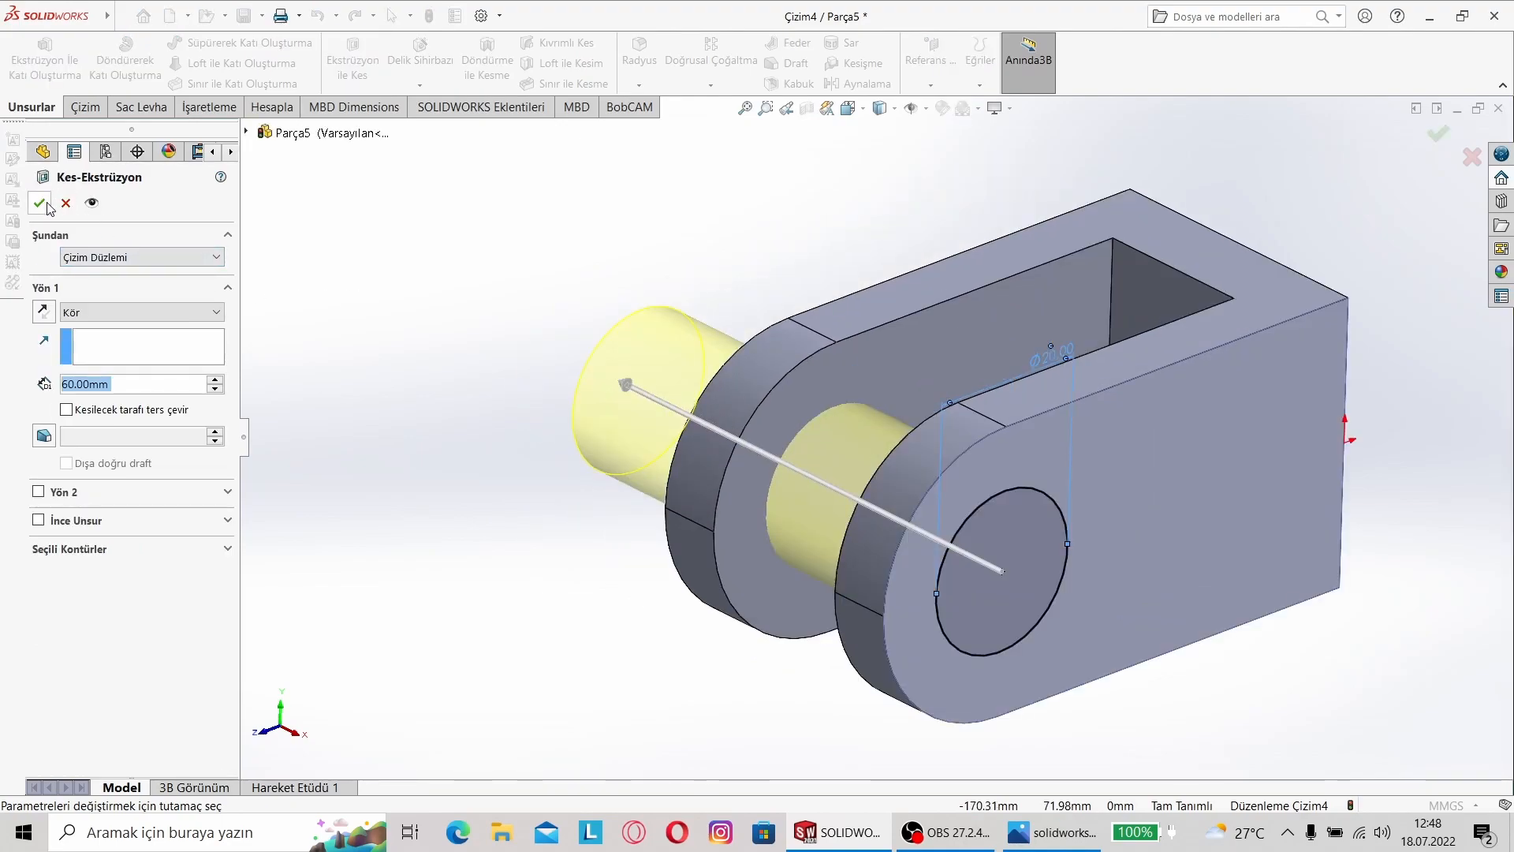
pyautogui.click(39, 204)
# Step: Sketch on the bridge's back face a full-height center rectangle about 4 mm wide, centred on the origin
pyautogui.moveTo(531, 243); pyautogui.dragTo(442, 449, button='middle')
pyautogui.rightClick(906, 495)
pyautogui.click(944, 443)
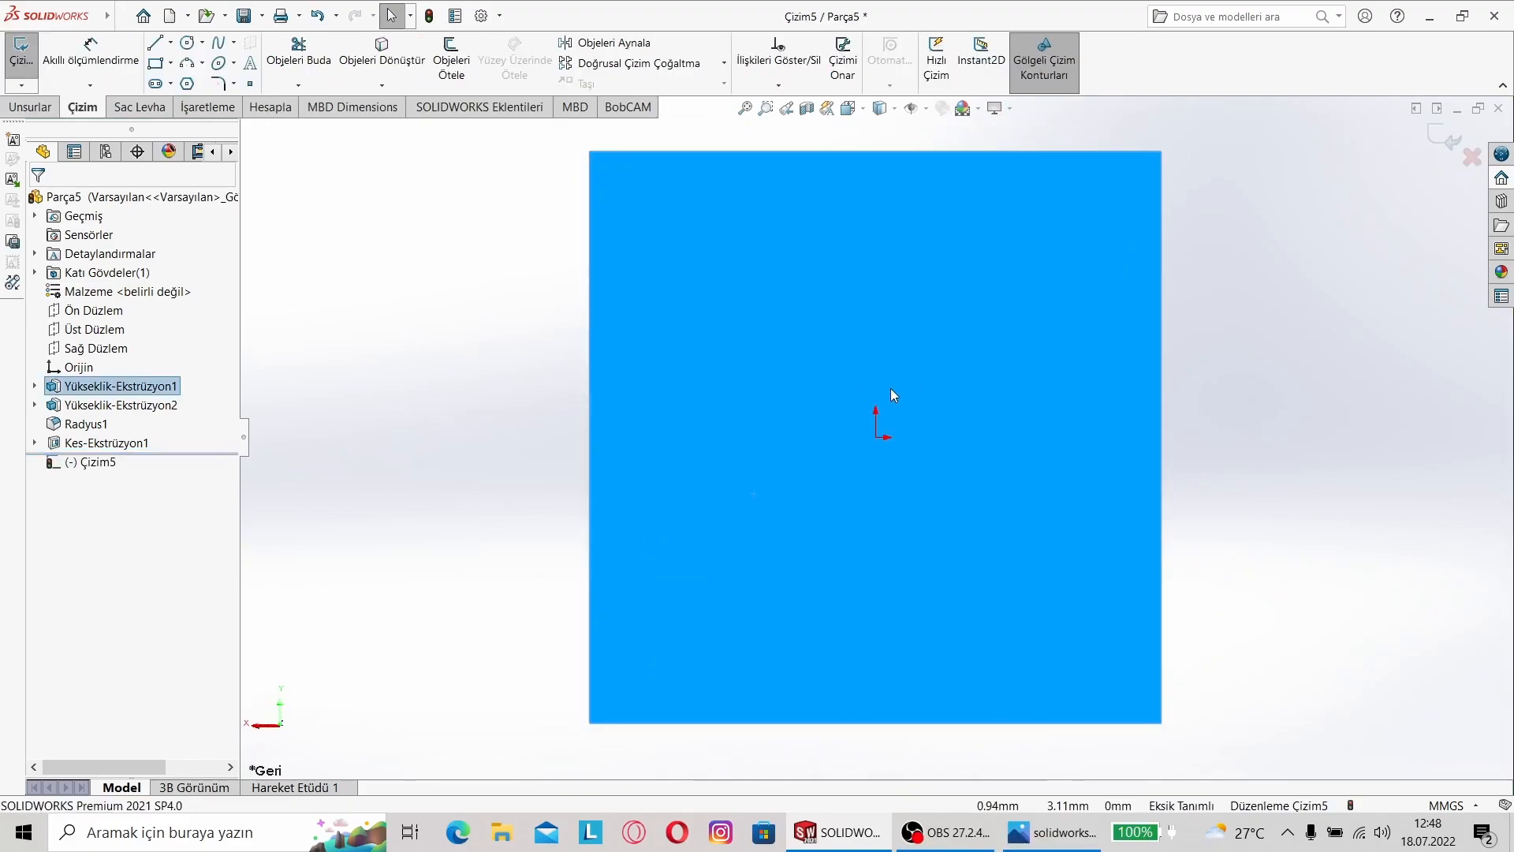
pyautogui.click(170, 63)
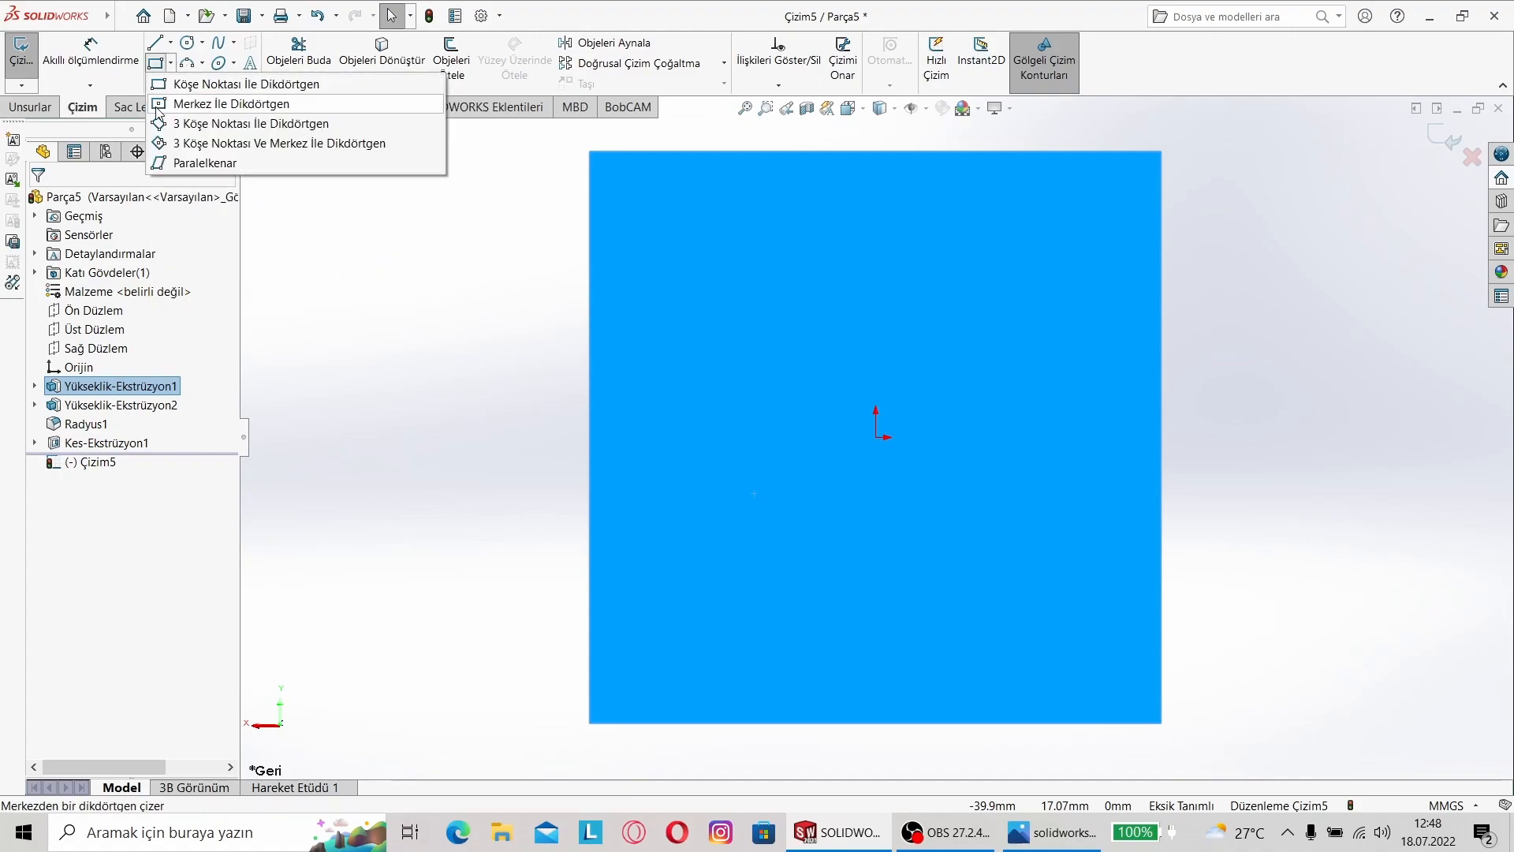
pyautogui.click(158, 109)
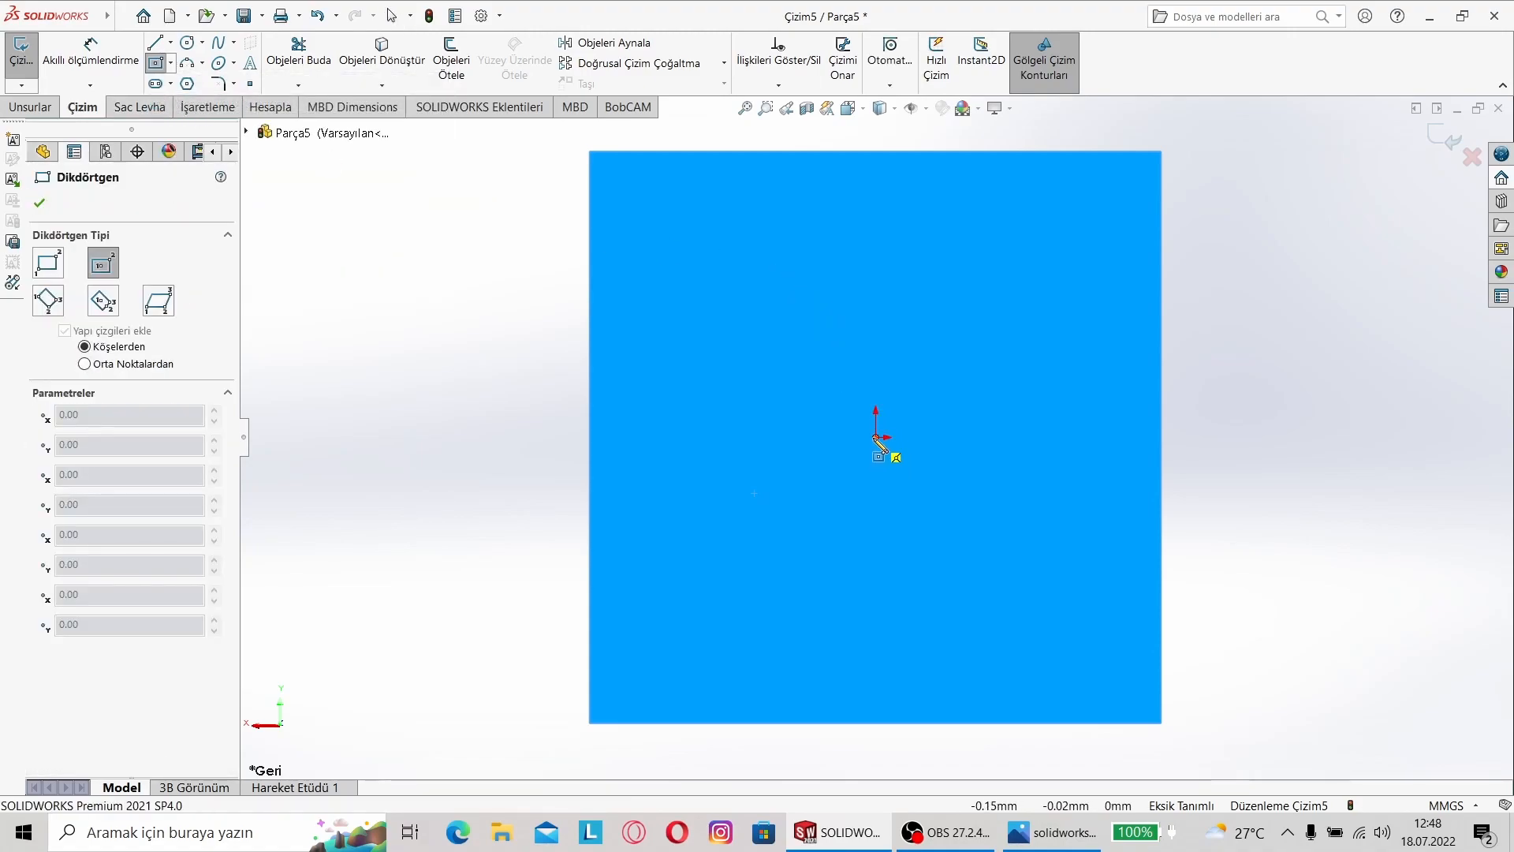
pyautogui.click(875, 437)
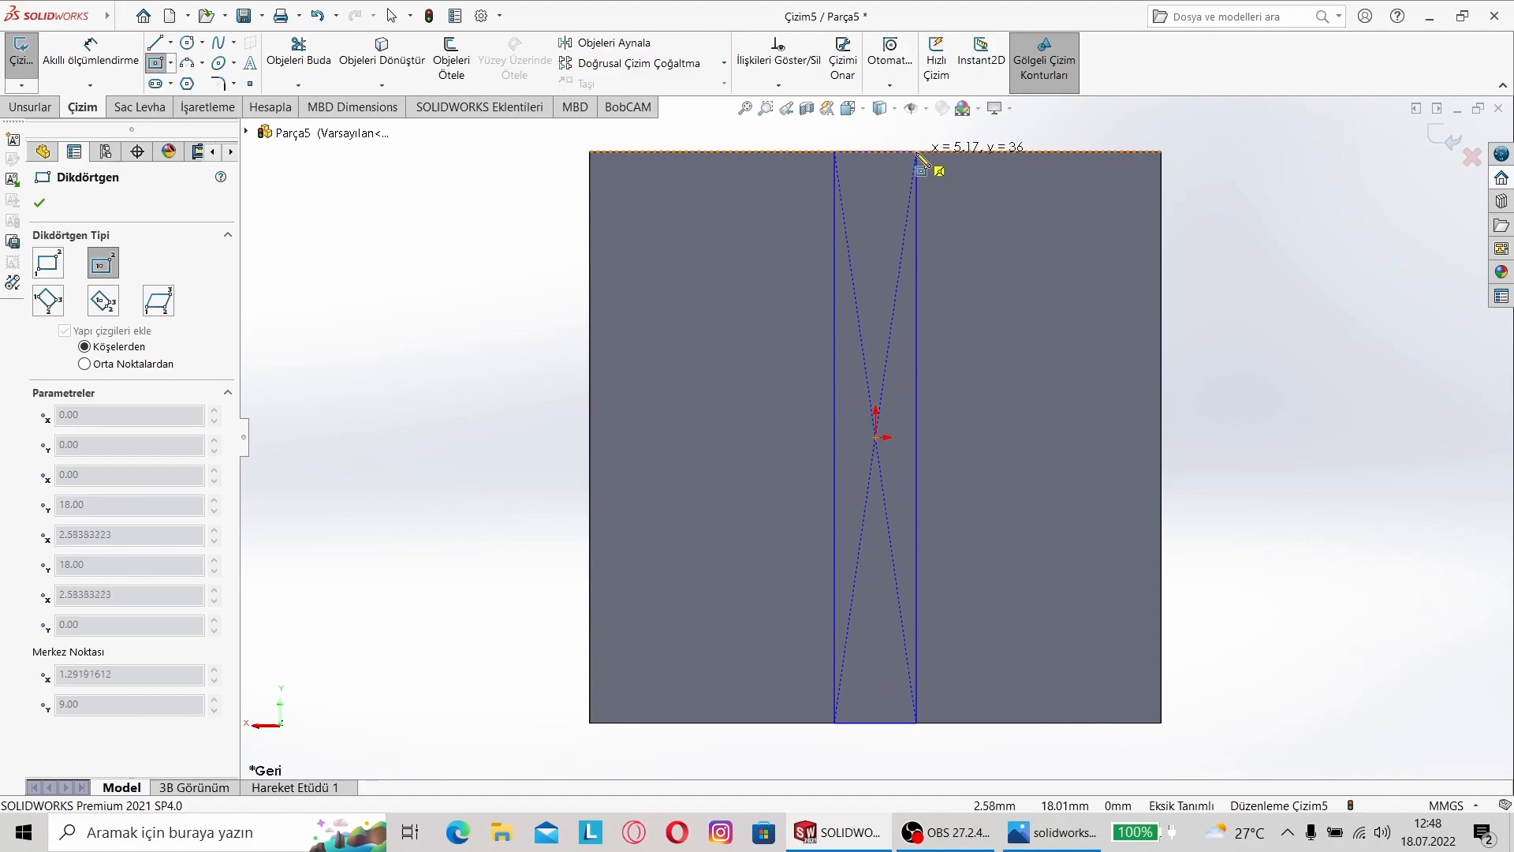
pyautogui.click(913, 153)
# Step: Check the eye plate's thickness in the reference drawing and dimension the center rectangle 10 mm wide
pyautogui.click(1051, 832)
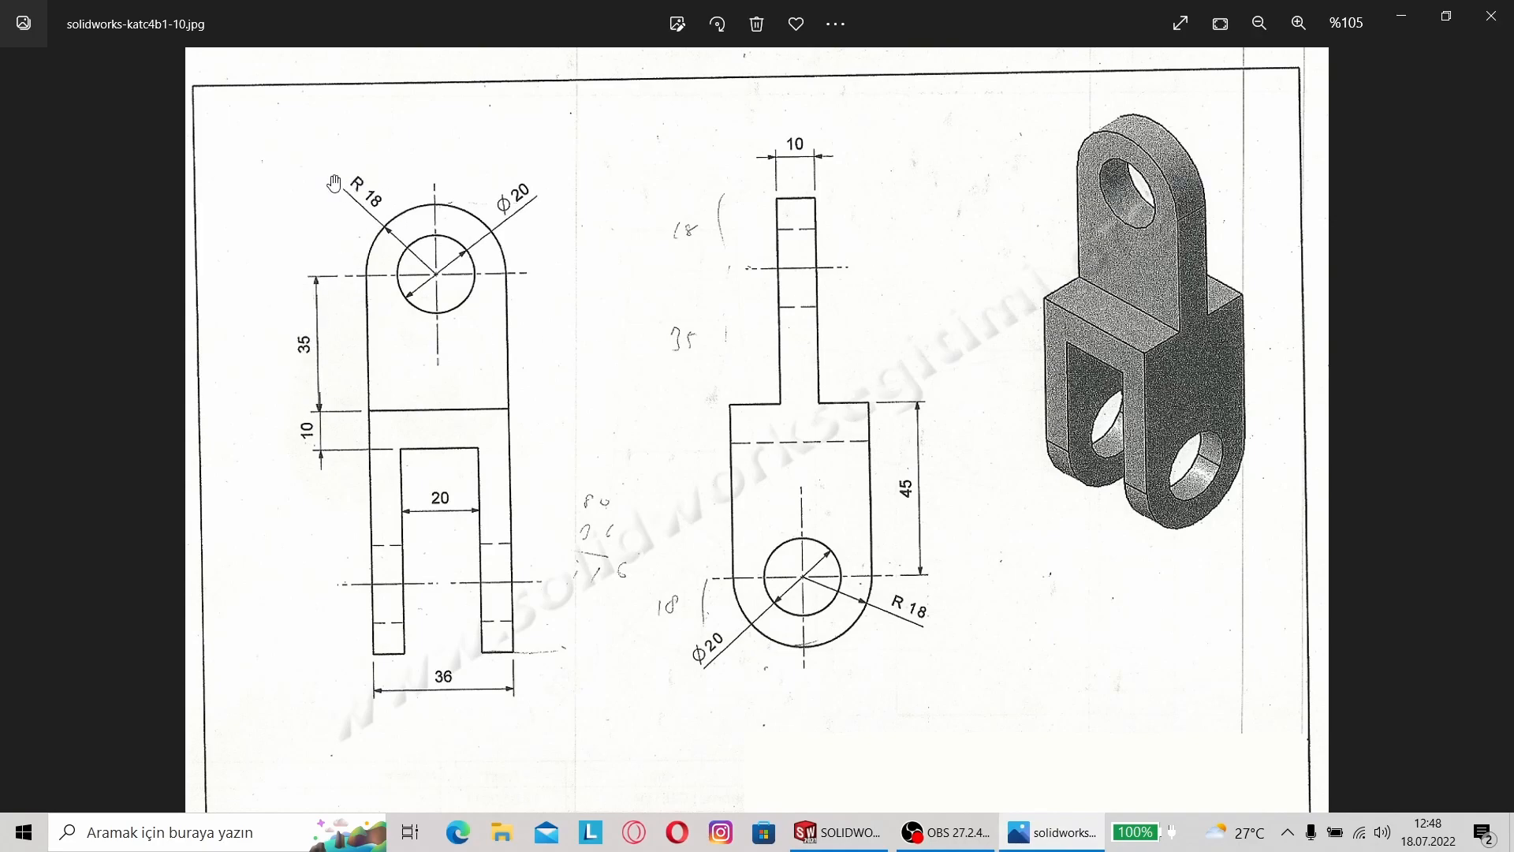
pyautogui.click(871, 824)
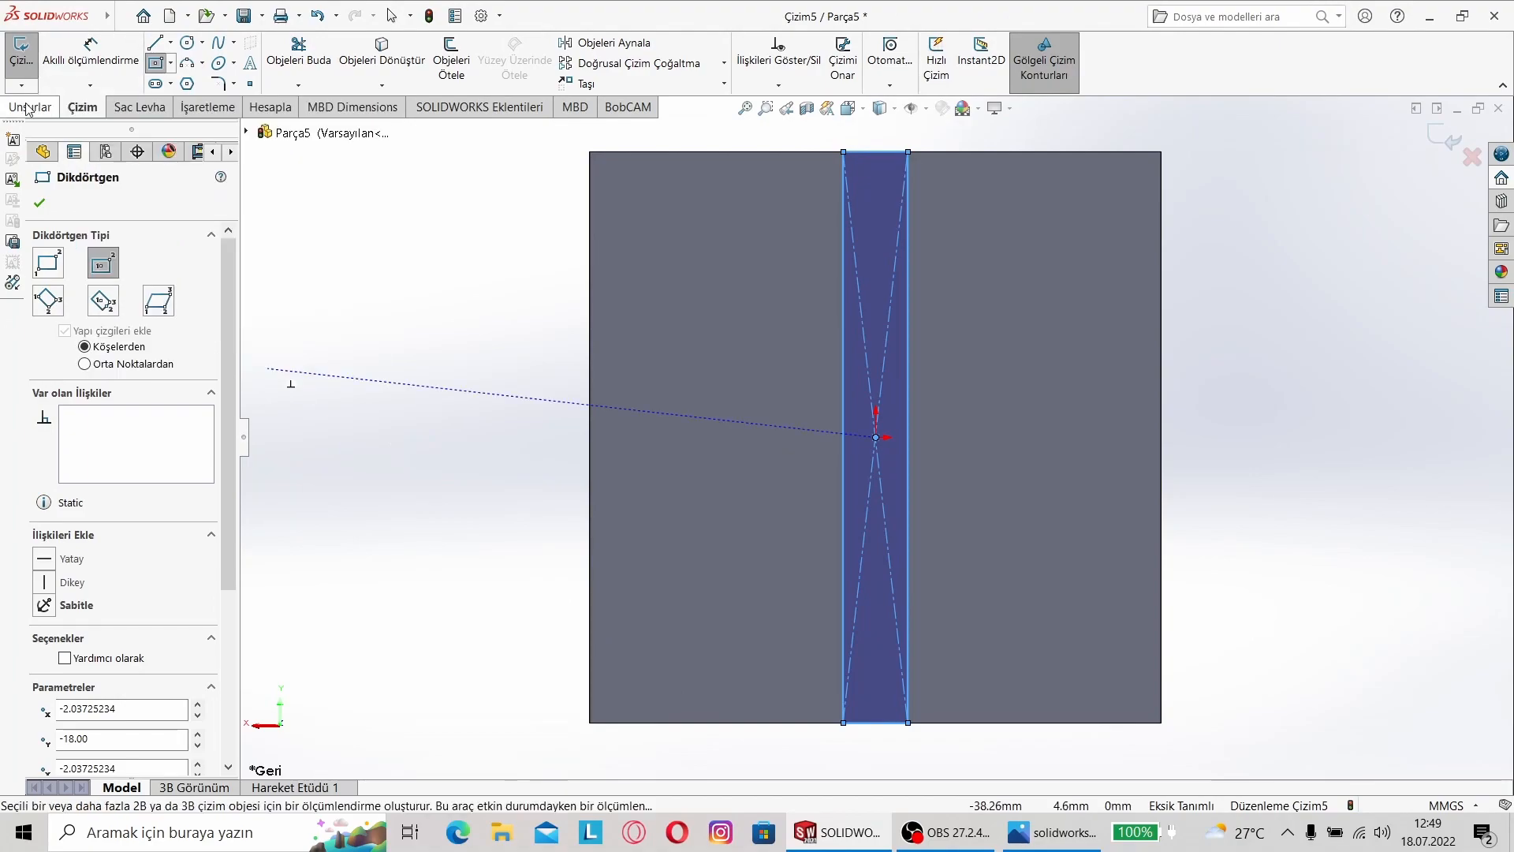
pyautogui.click(89, 49)
pyautogui.click(872, 150)
pyautogui.click(871, 138)
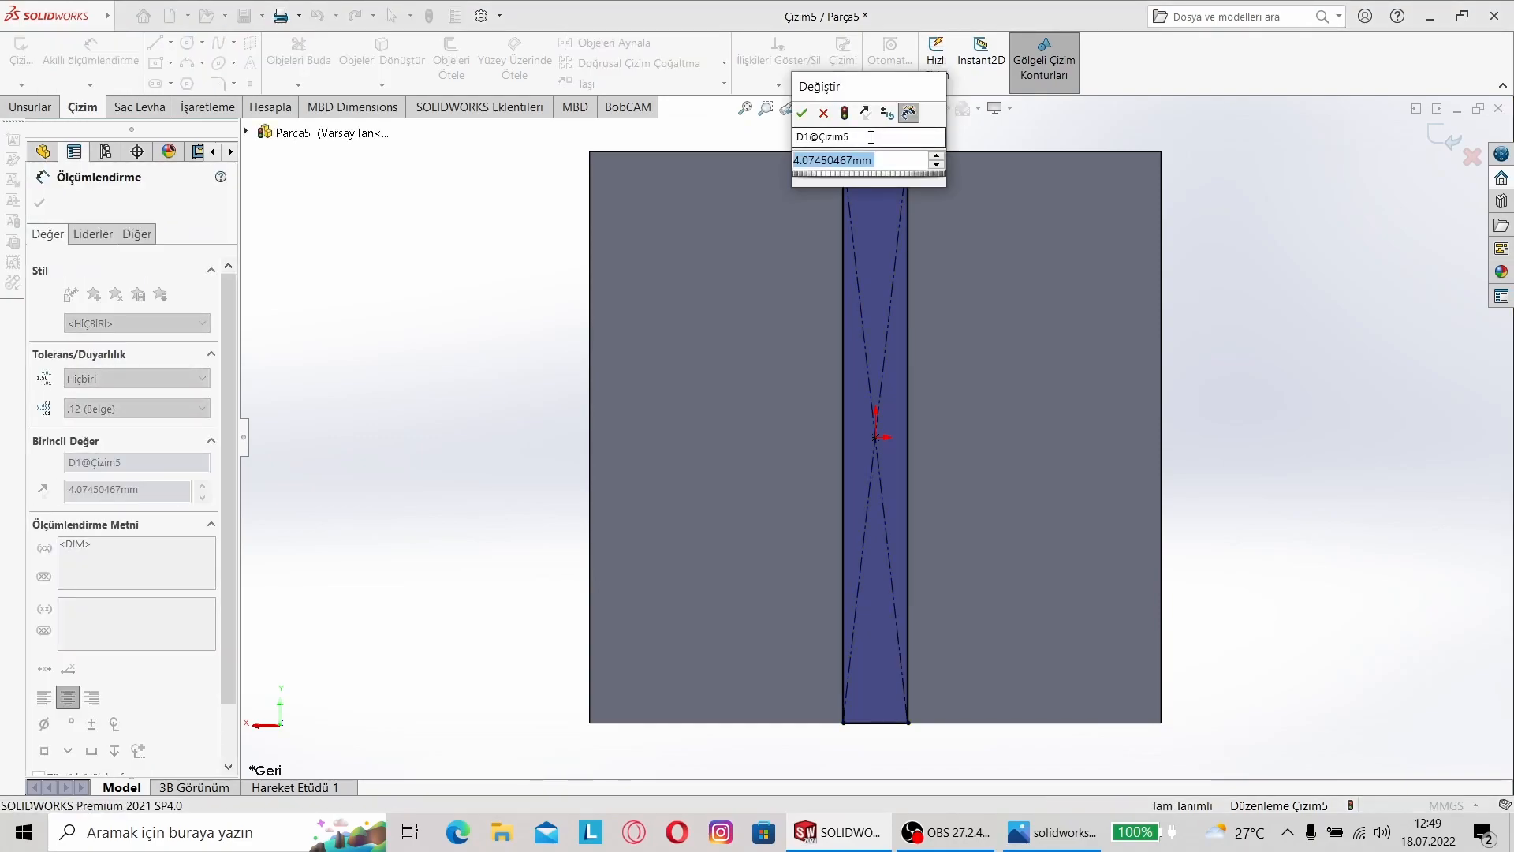
pyautogui.write('10')
pyautogui.press('Return')
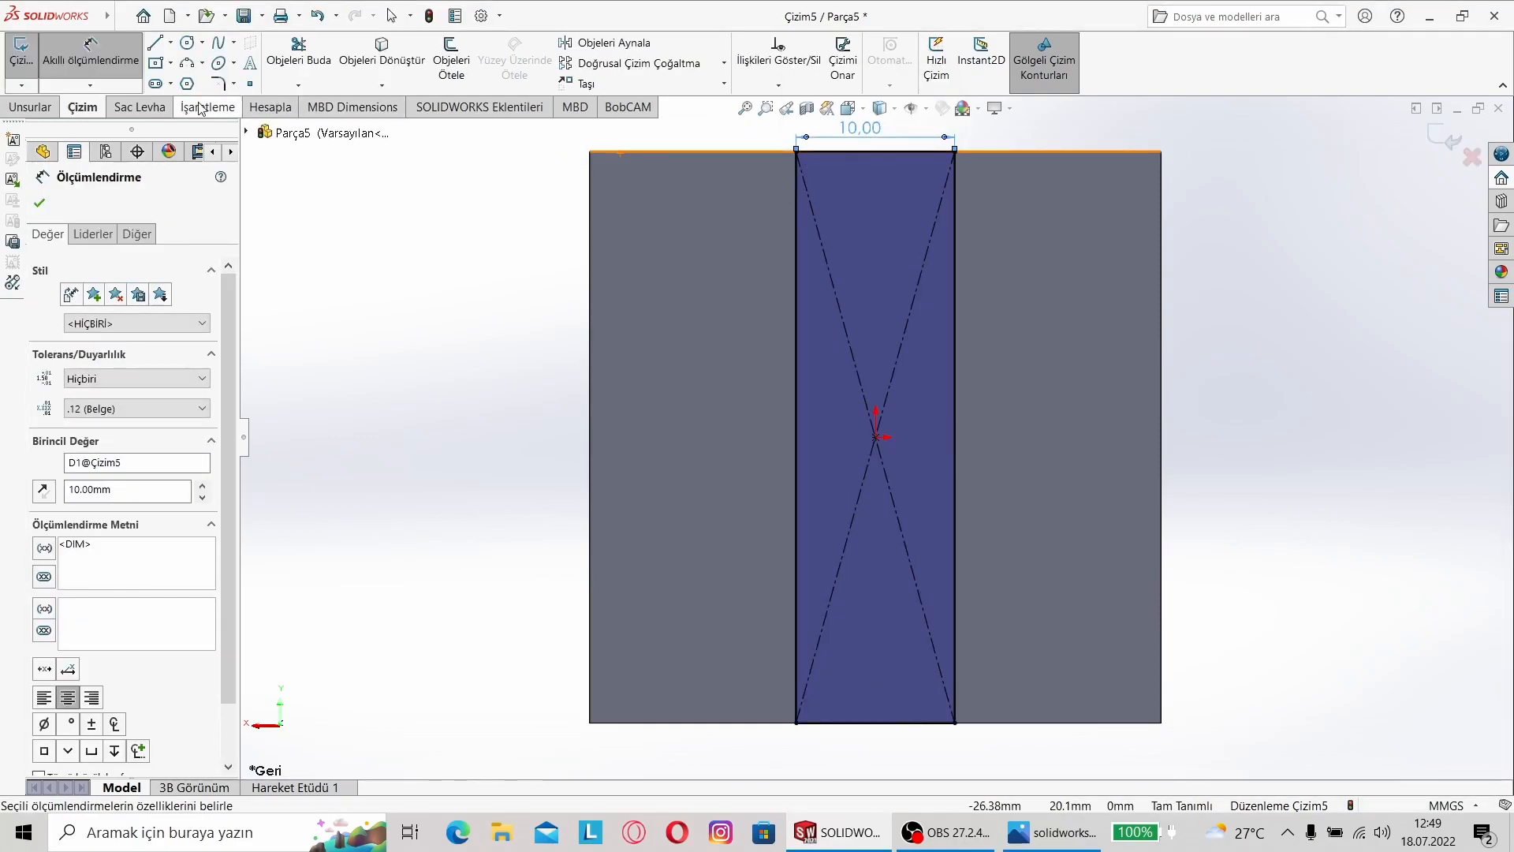
# Step: Extrude the 10 mm wide rectangle to a blind depth of 35+18 mm, checking the eye plate's length in the reference drawing before accepting
pyautogui.click(31, 107)
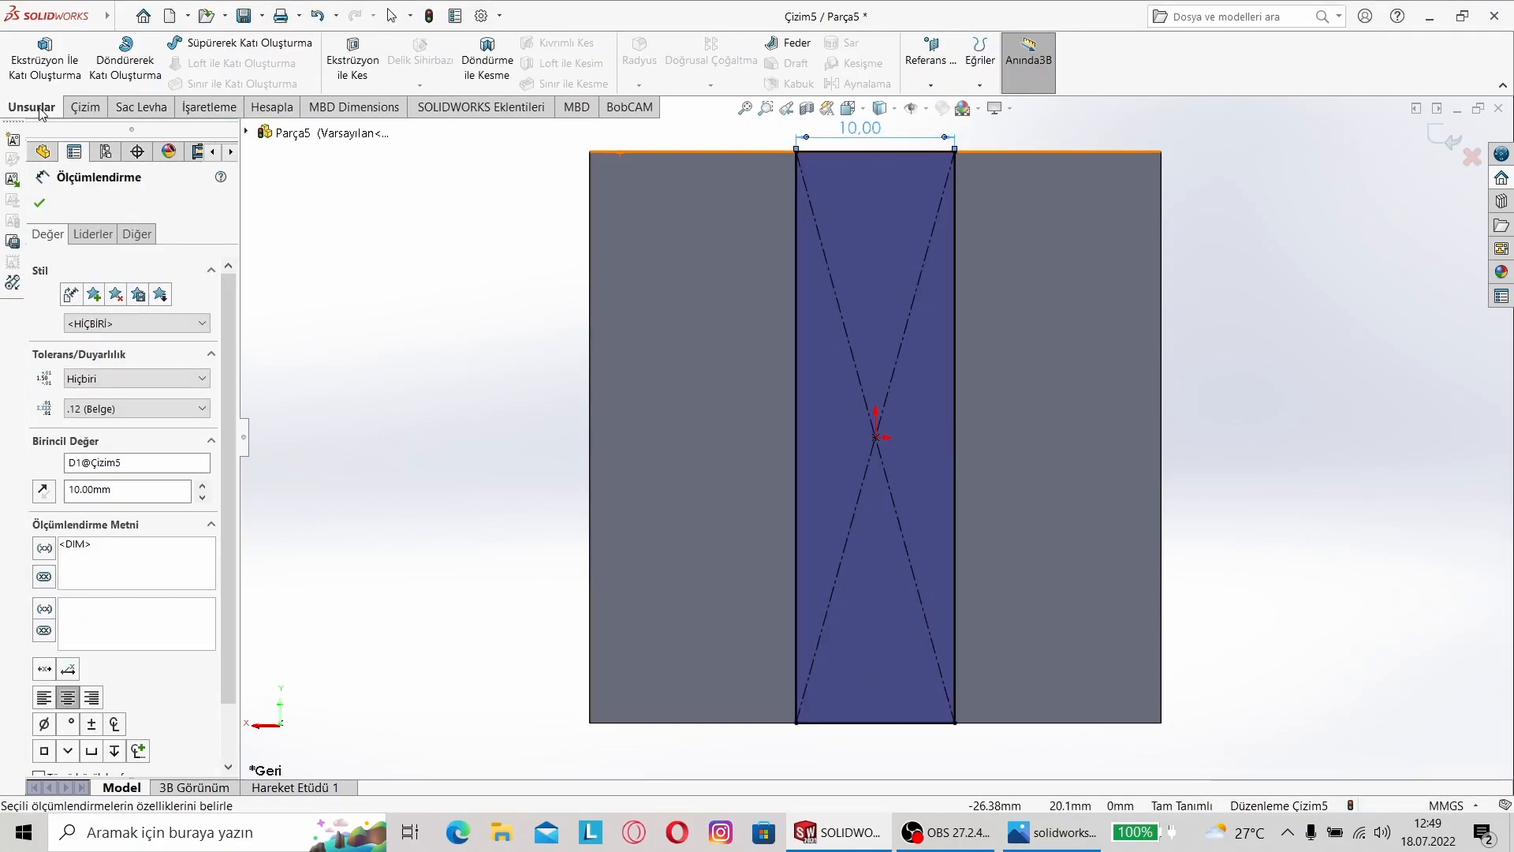
pyautogui.click(61, 73)
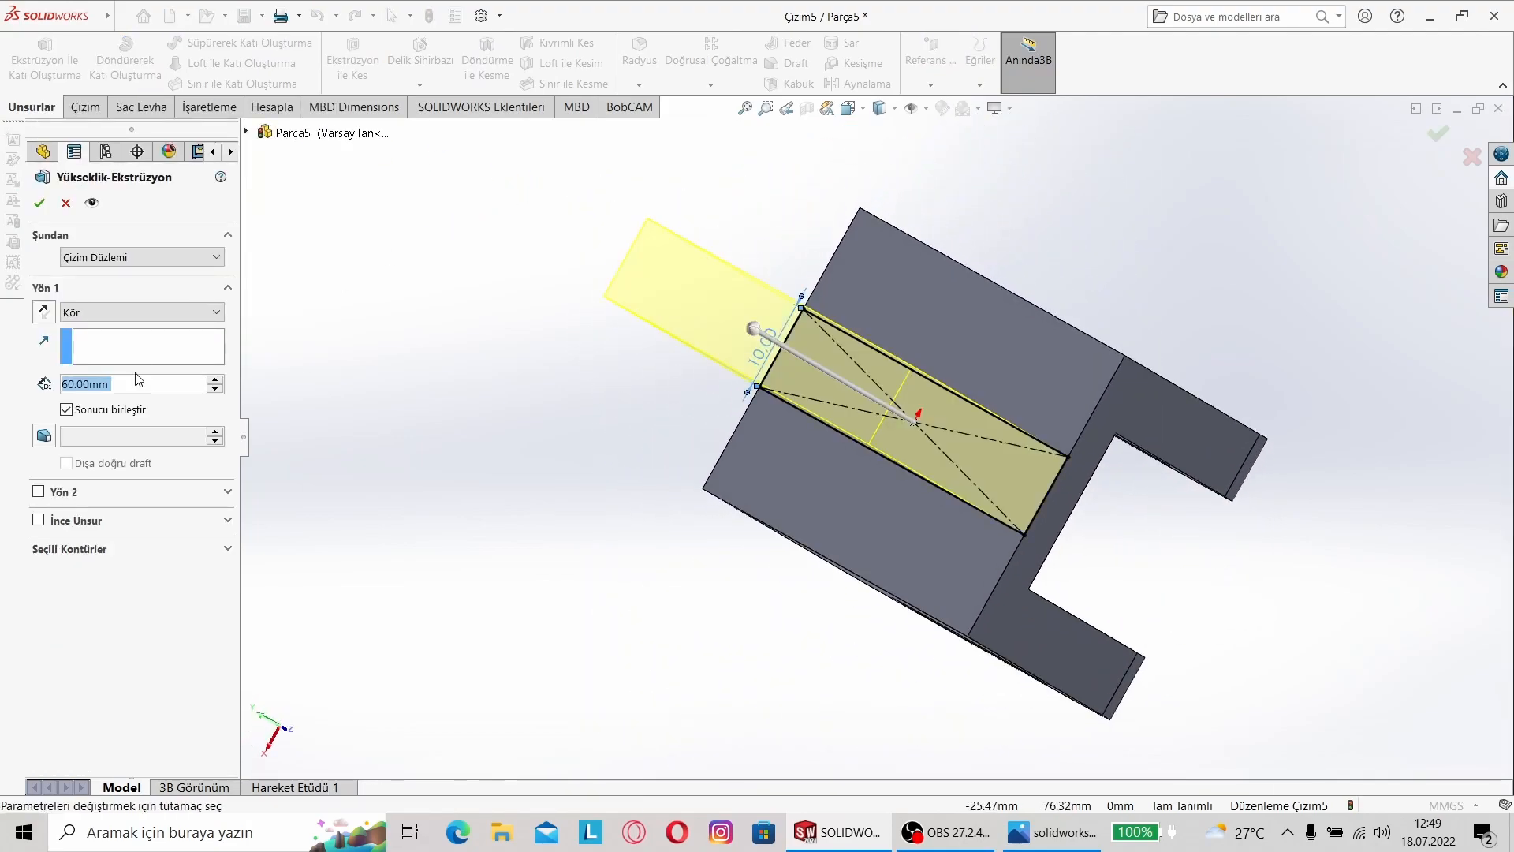
pyautogui.press('BackSpace')
pyautogui.write('35')
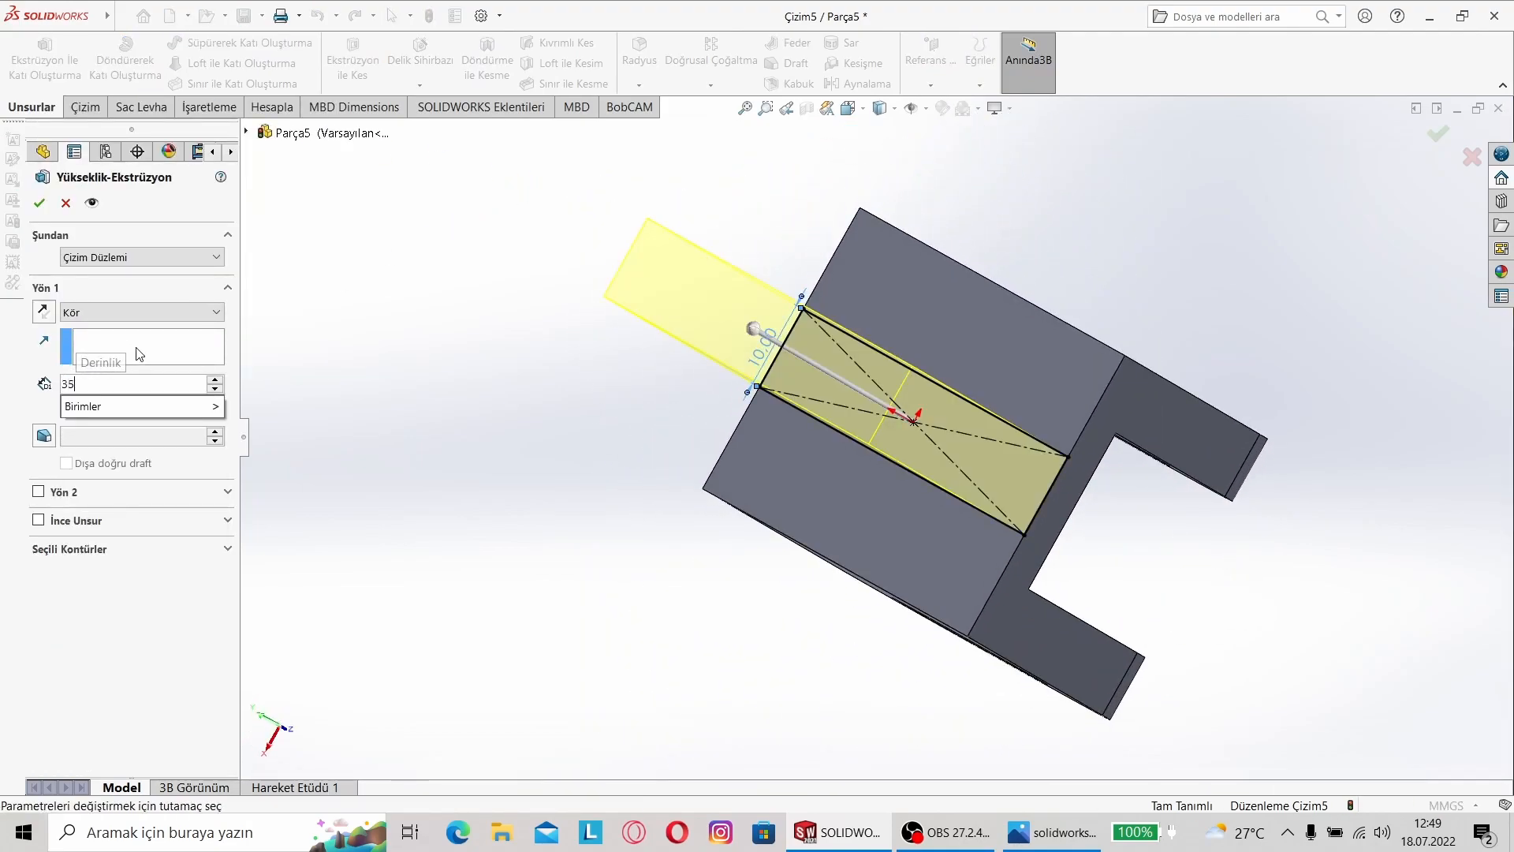
pyautogui.write('+18')
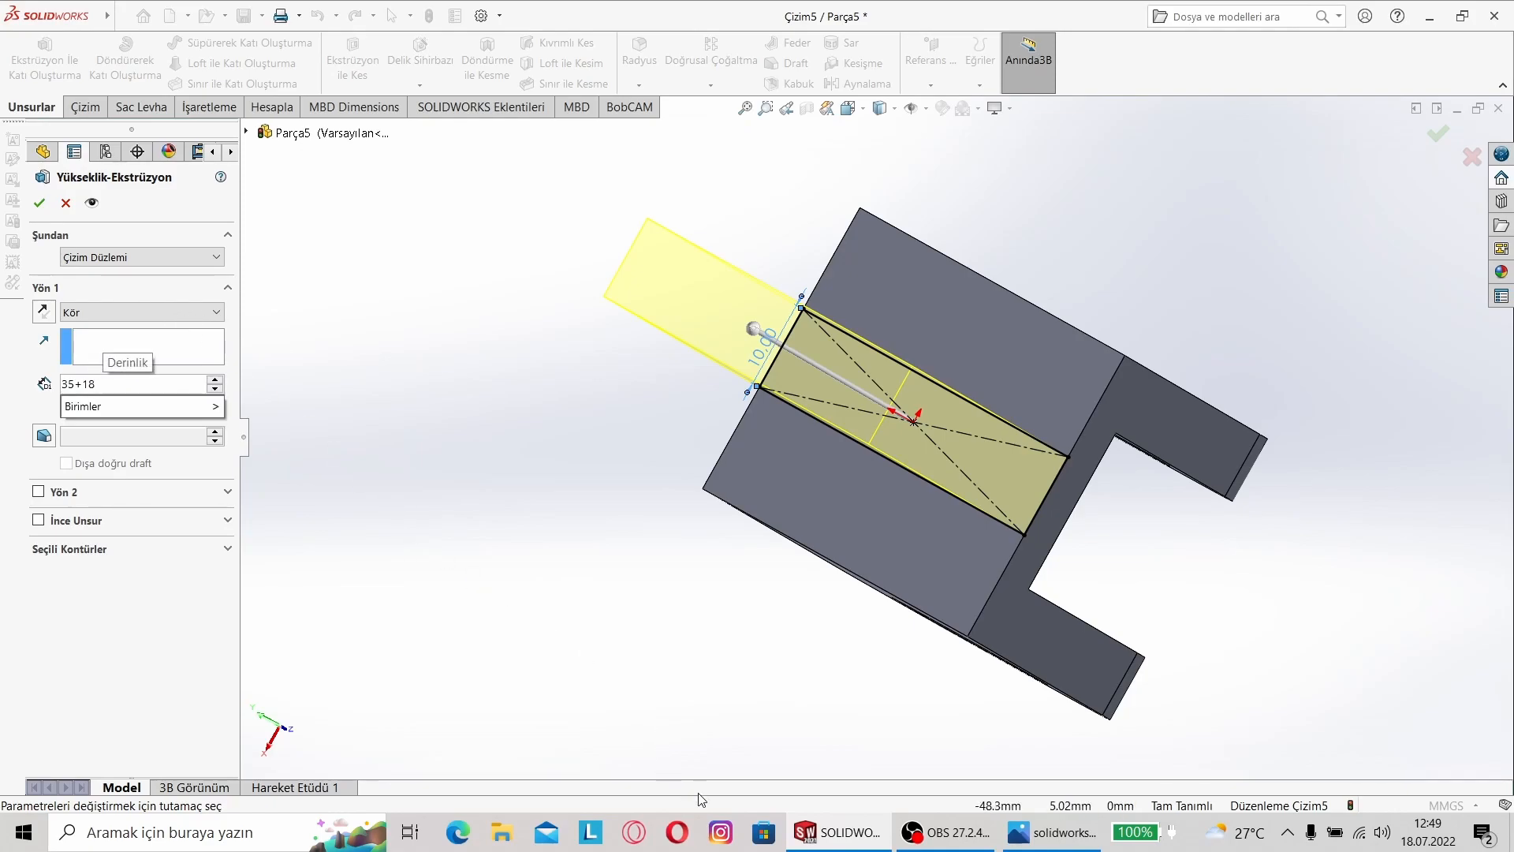
pyautogui.click(1052, 832)
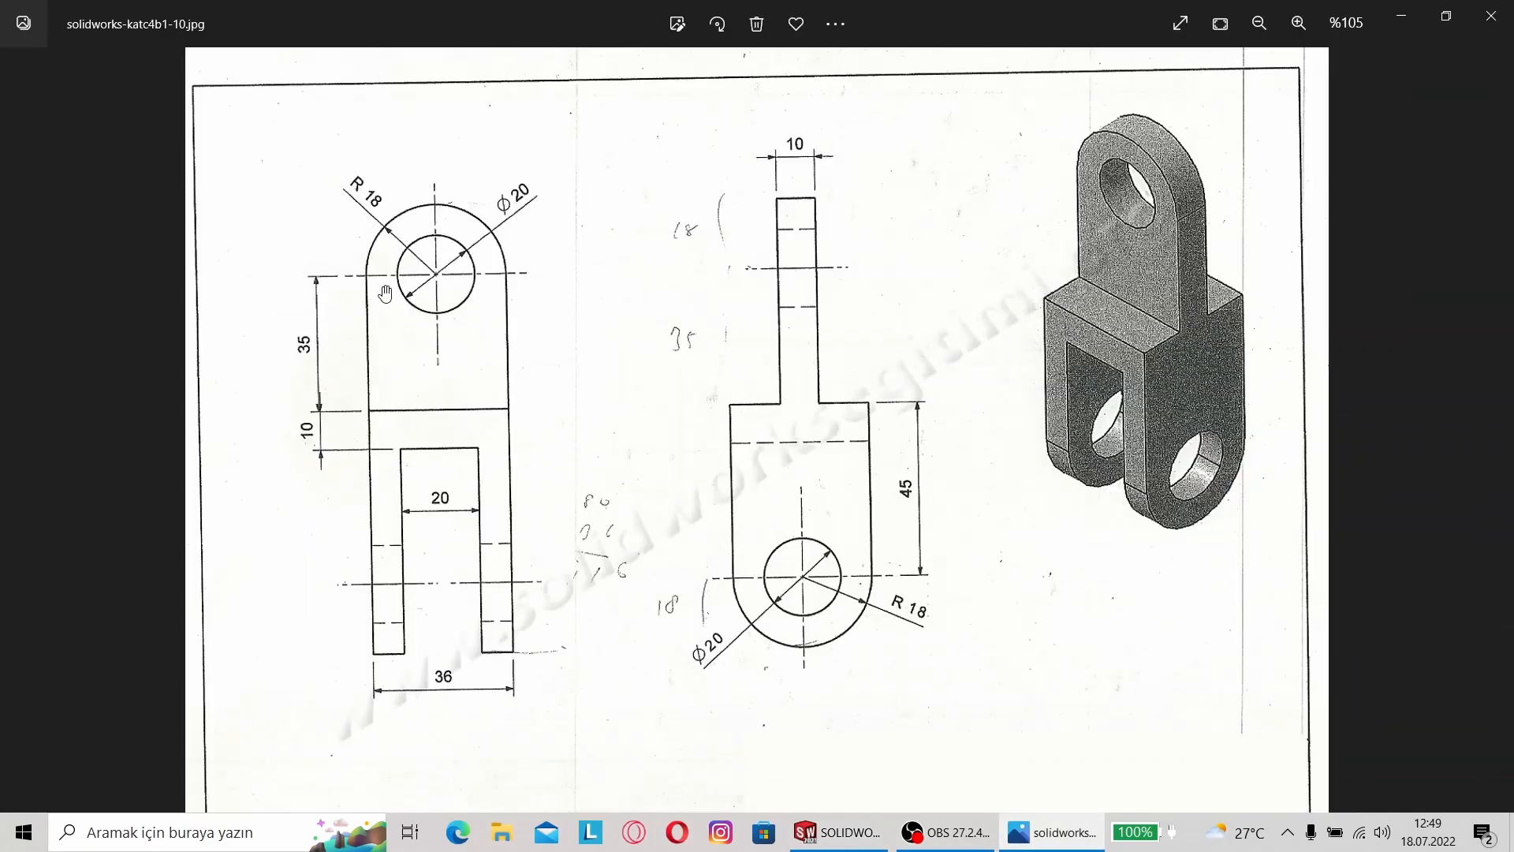
pyautogui.click(856, 836)
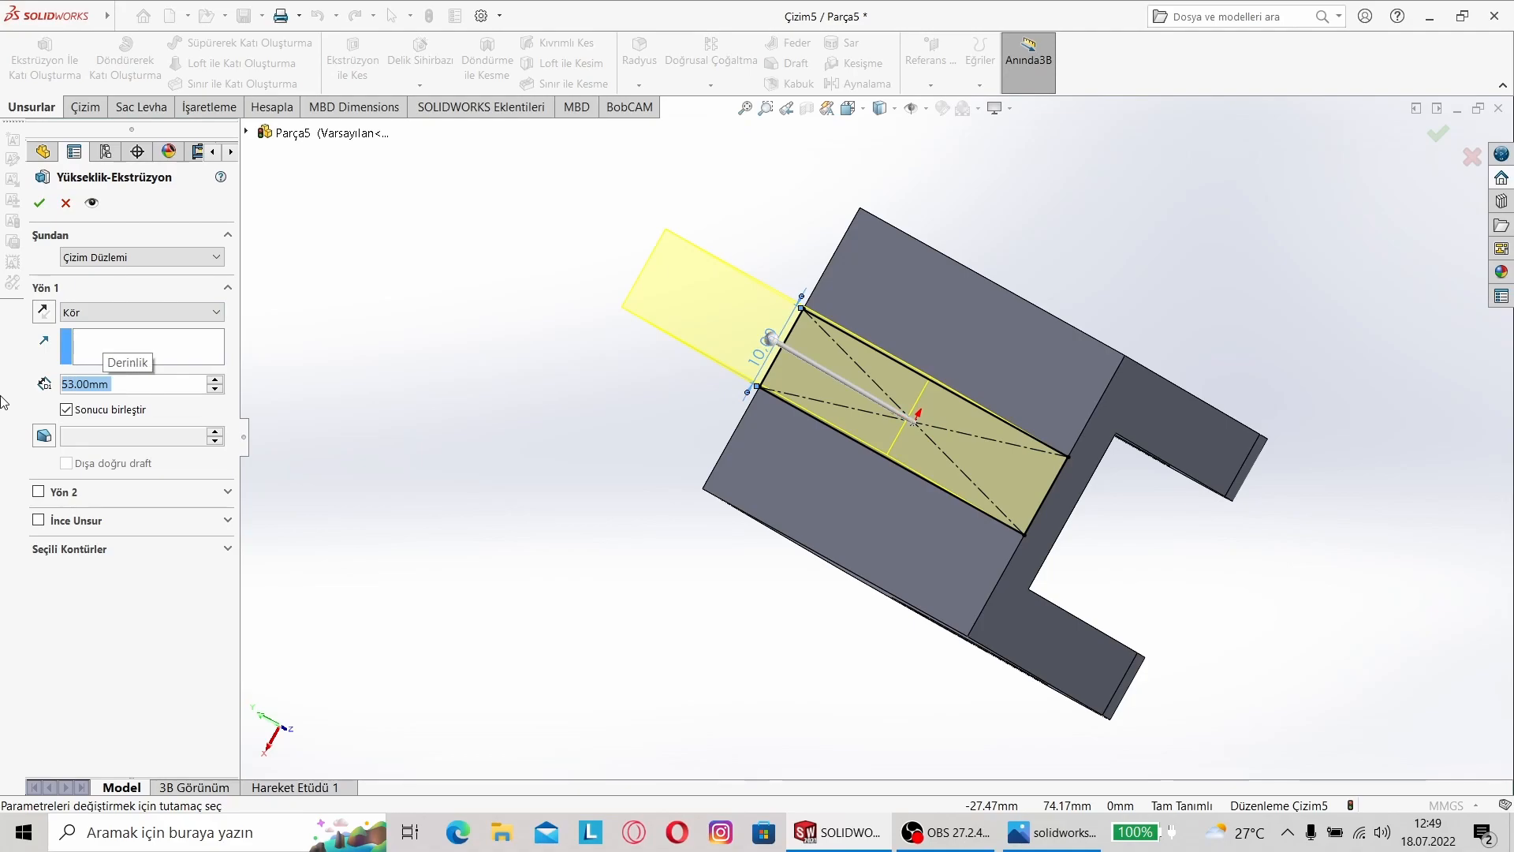
pyautogui.click(39, 203)
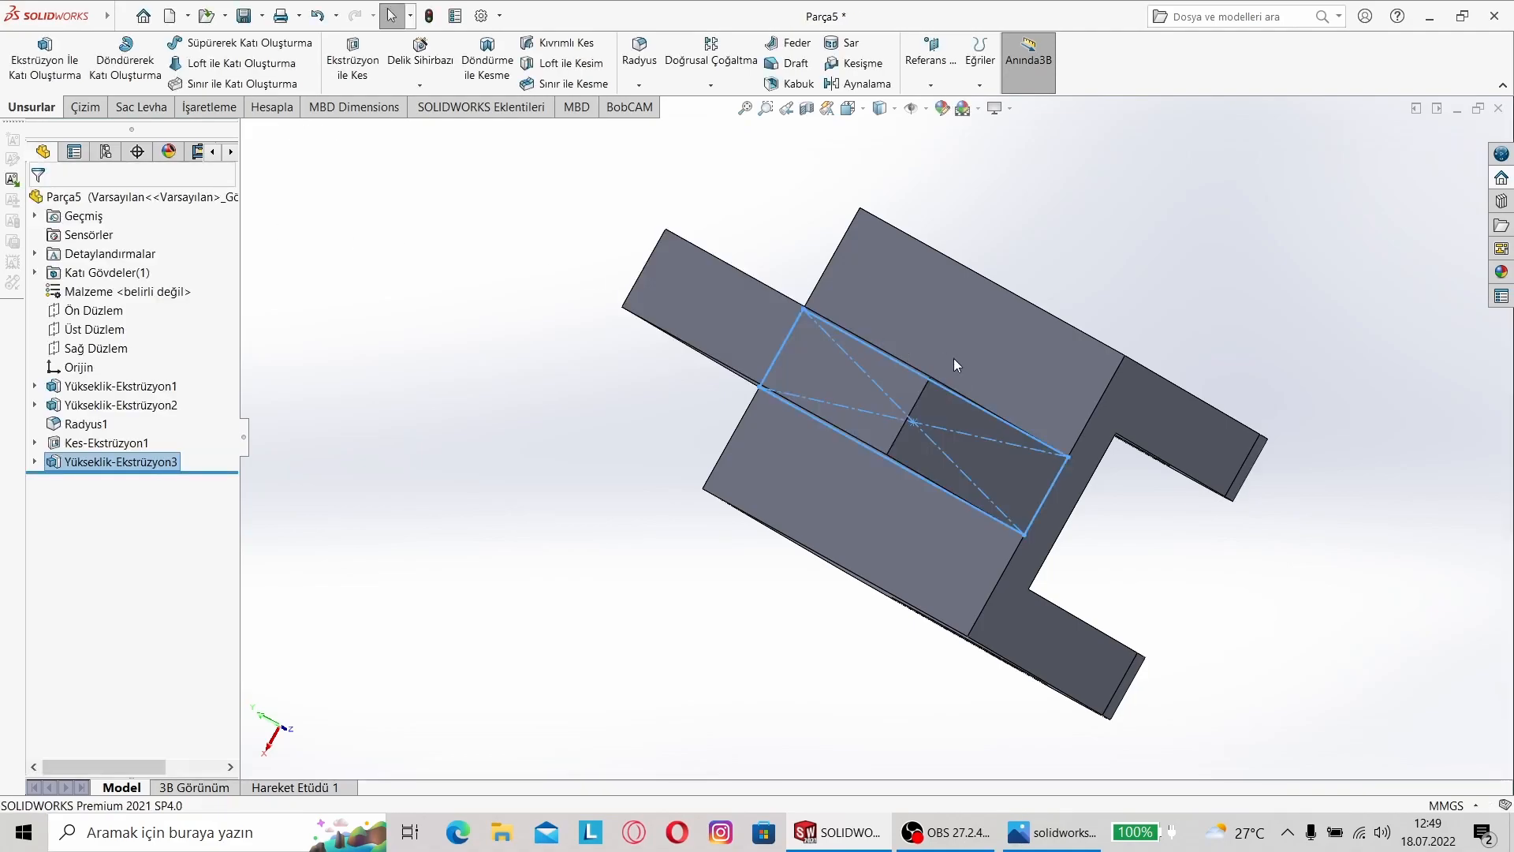
pyautogui.rightClick(721, 432)
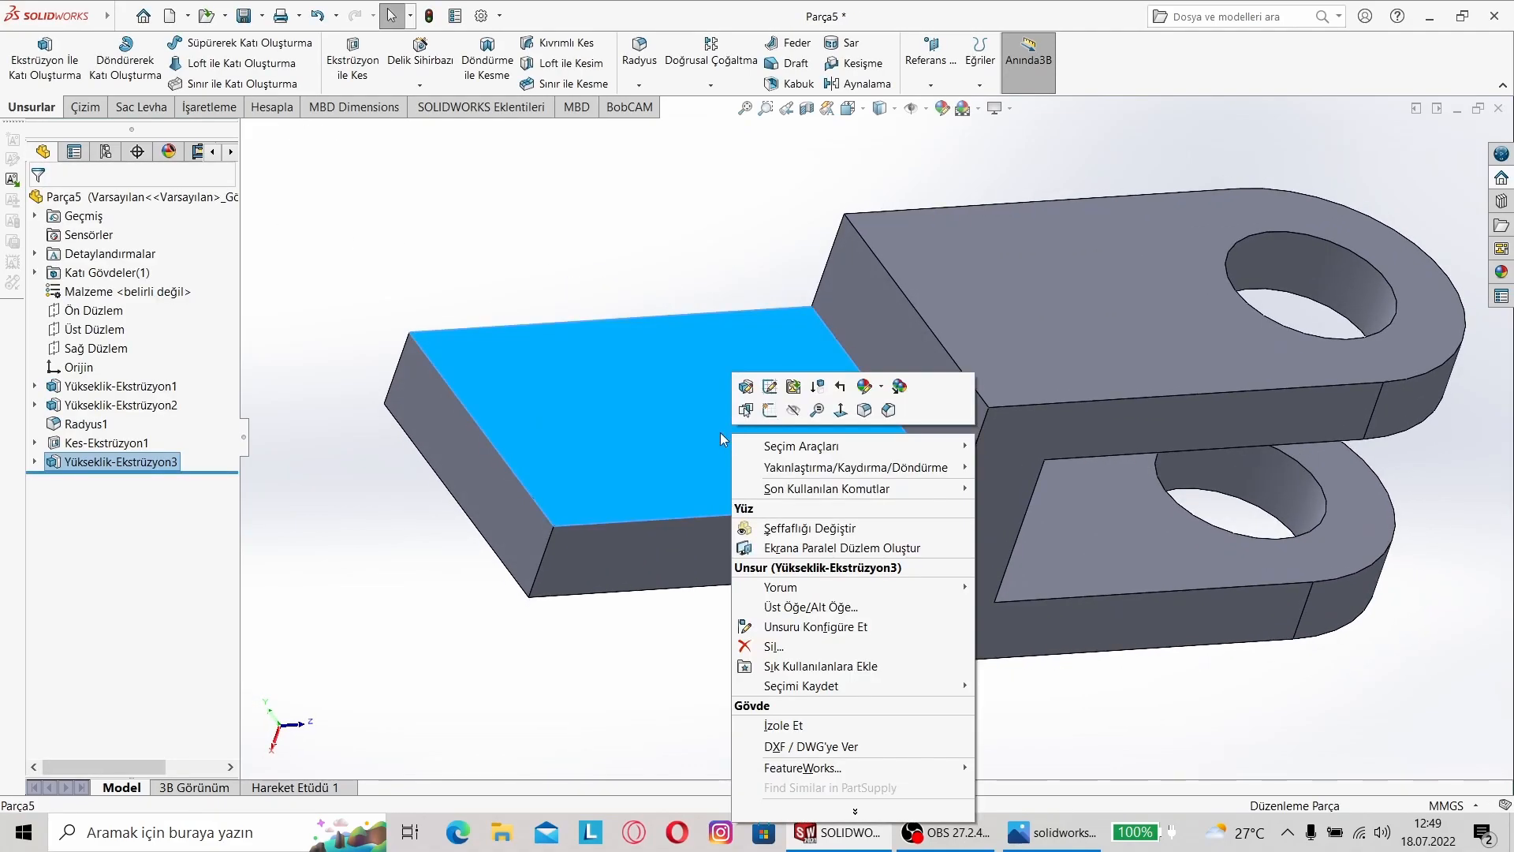
pyautogui.click(769, 410)
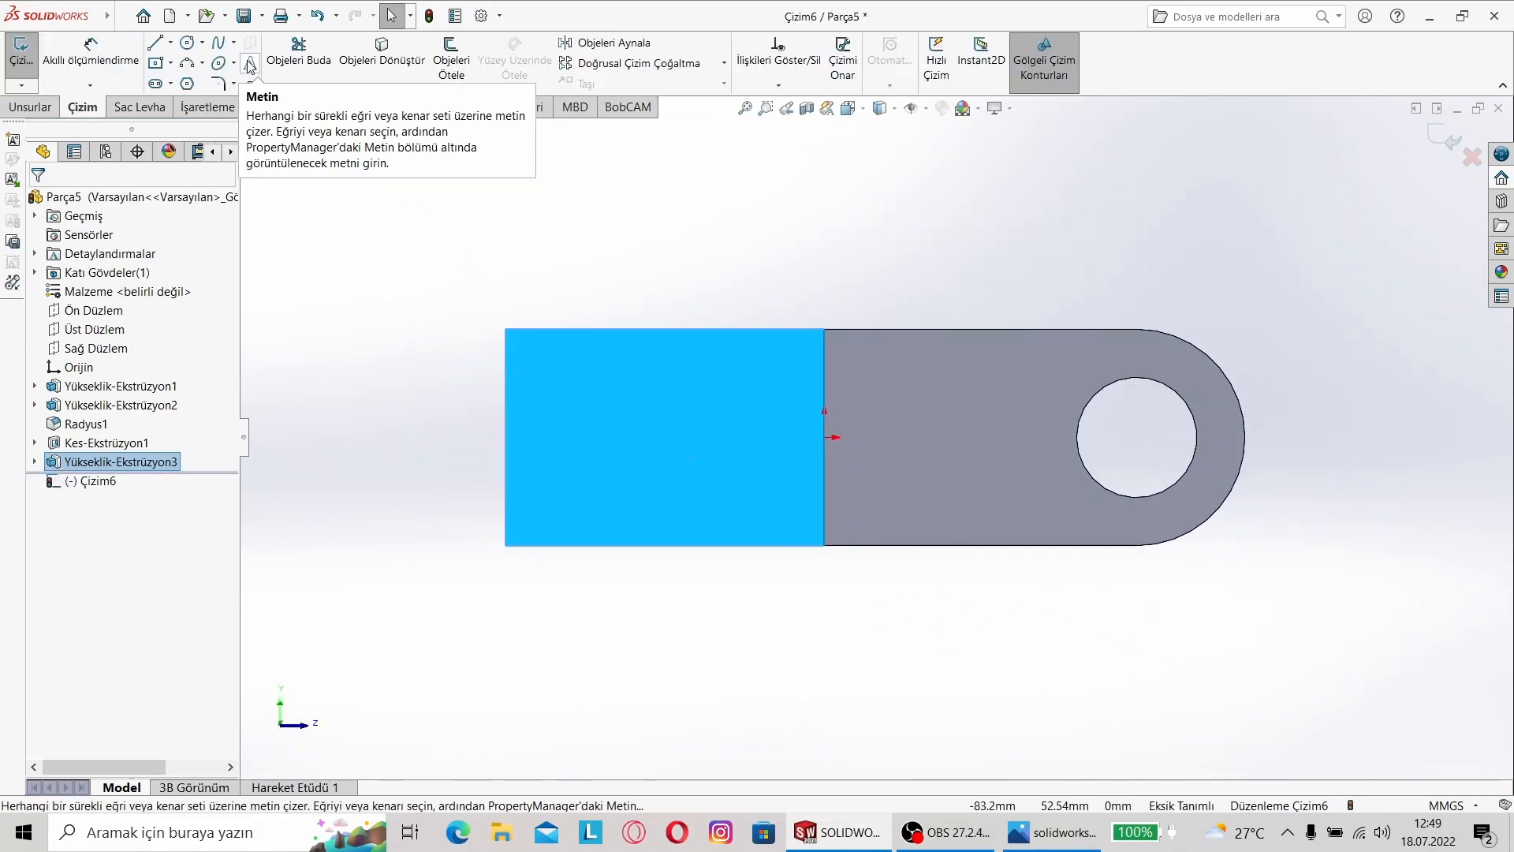
pyautogui.moveTo(355, 230); pyautogui.dragTo(505, 316, button='middle')
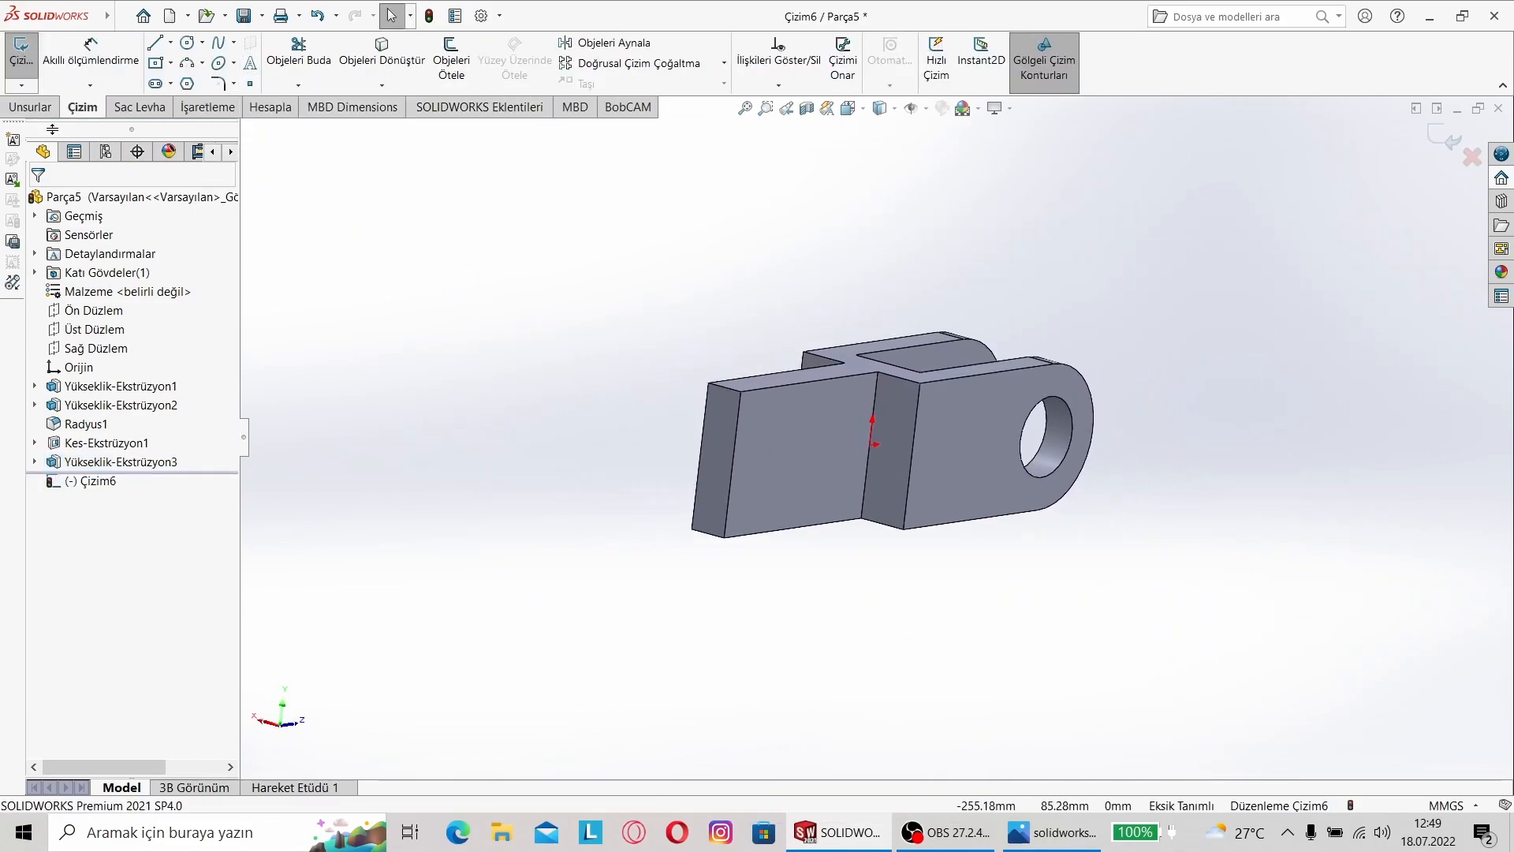
pyautogui.click(32, 110)
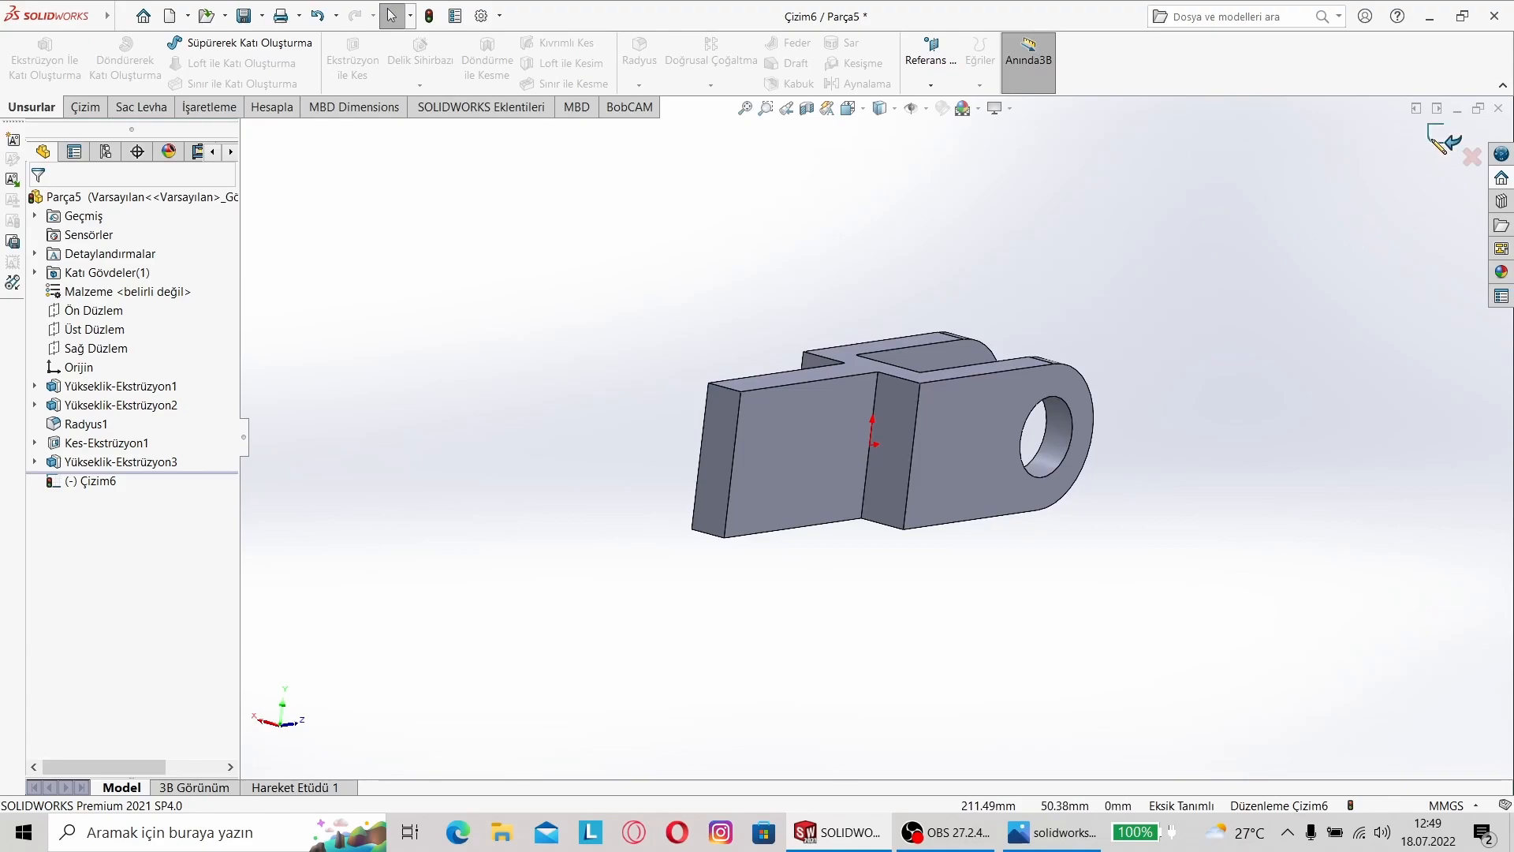
pyautogui.click(1444, 140)
# Step: Fillet the two short edges at the eye plate's free end with an 18 mm radius
pyautogui.click(640, 55)
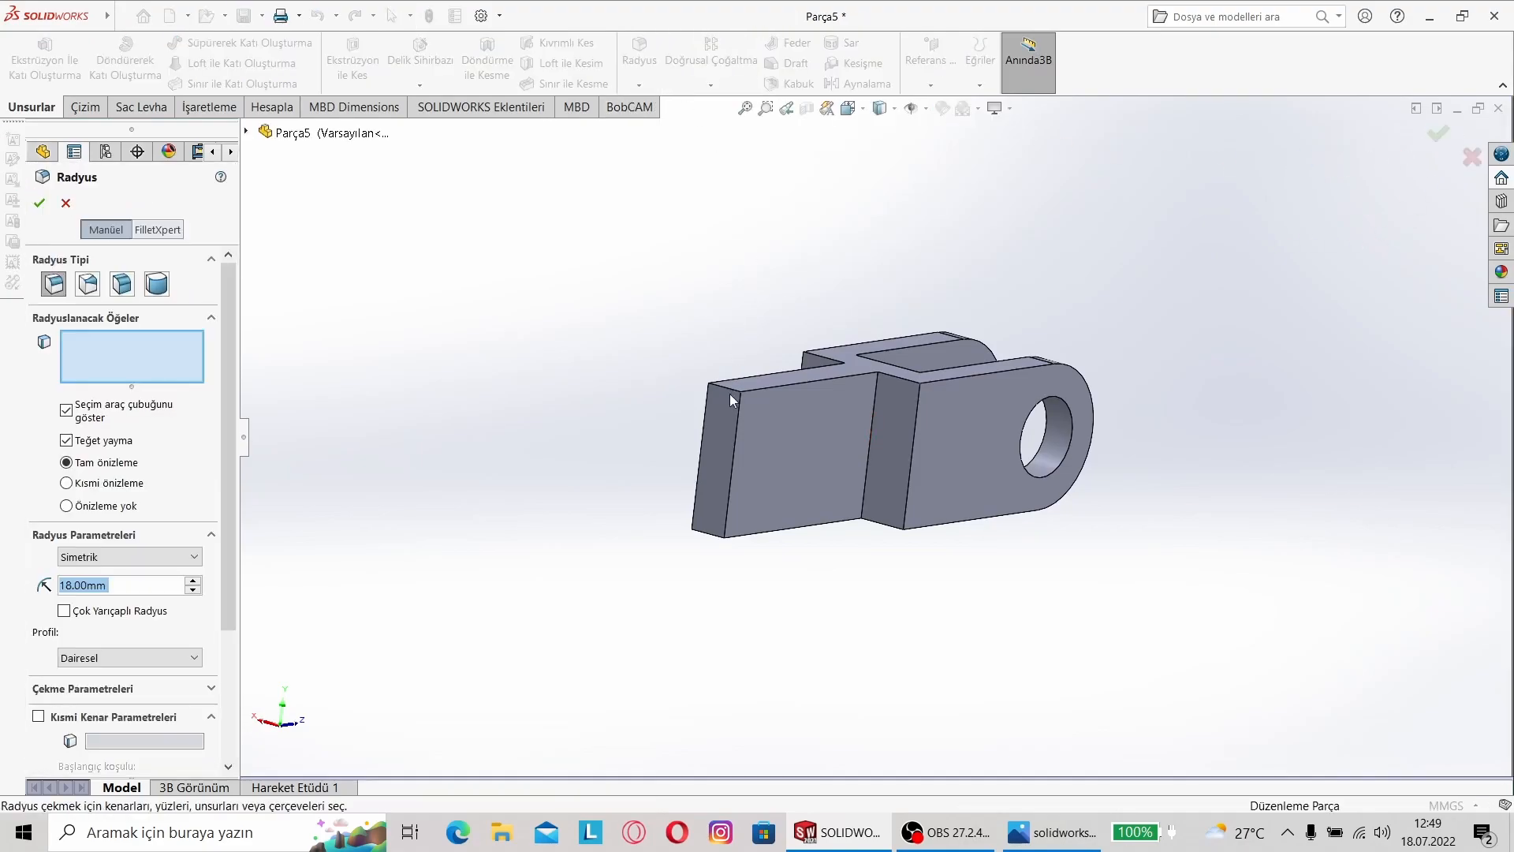
pyautogui.click(729, 389)
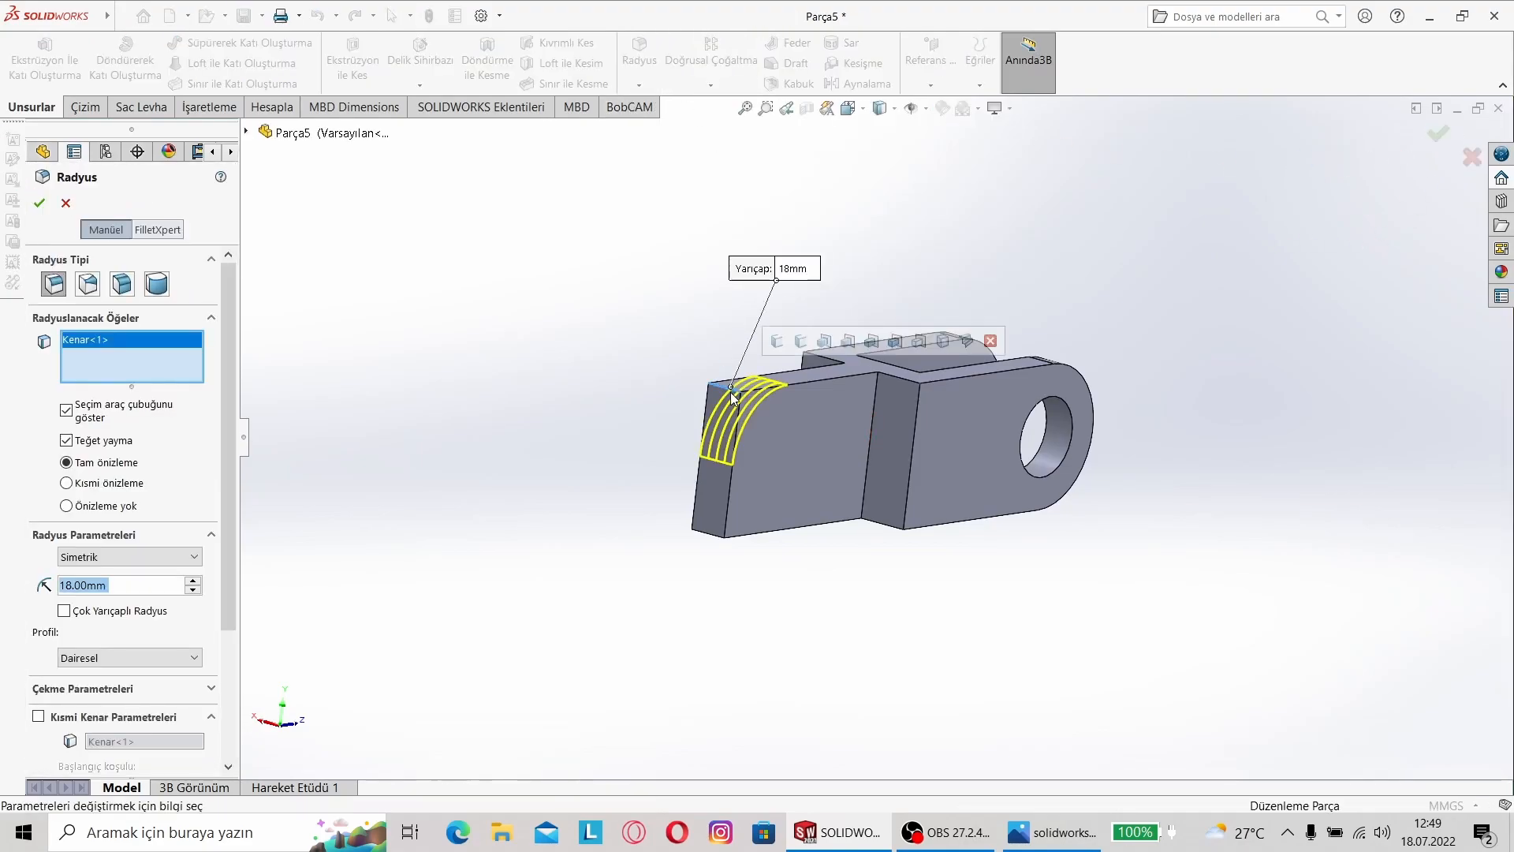
pyautogui.click(714, 535)
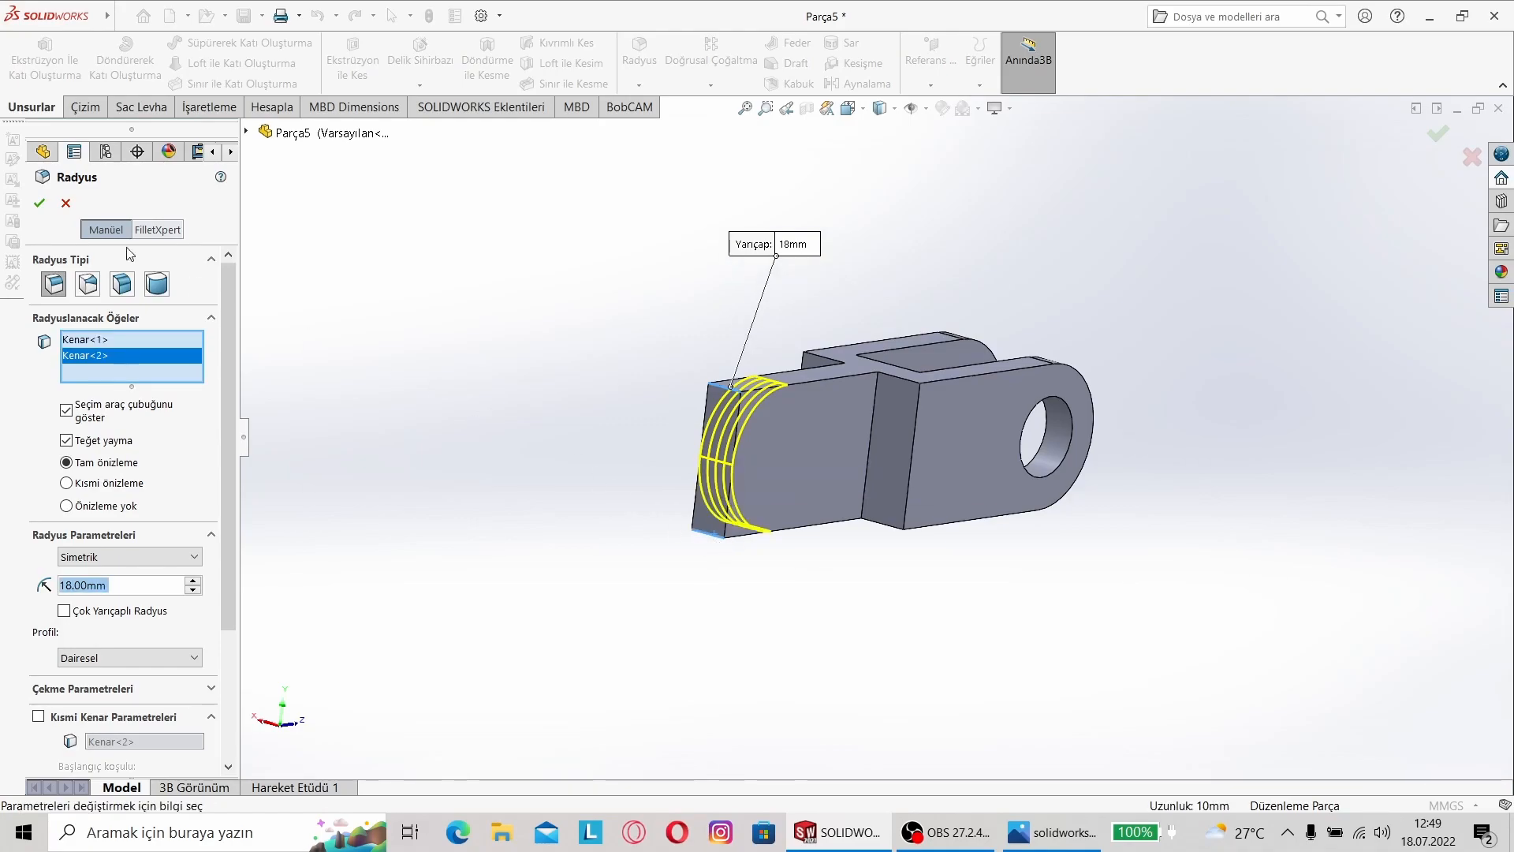
pyautogui.click(39, 204)
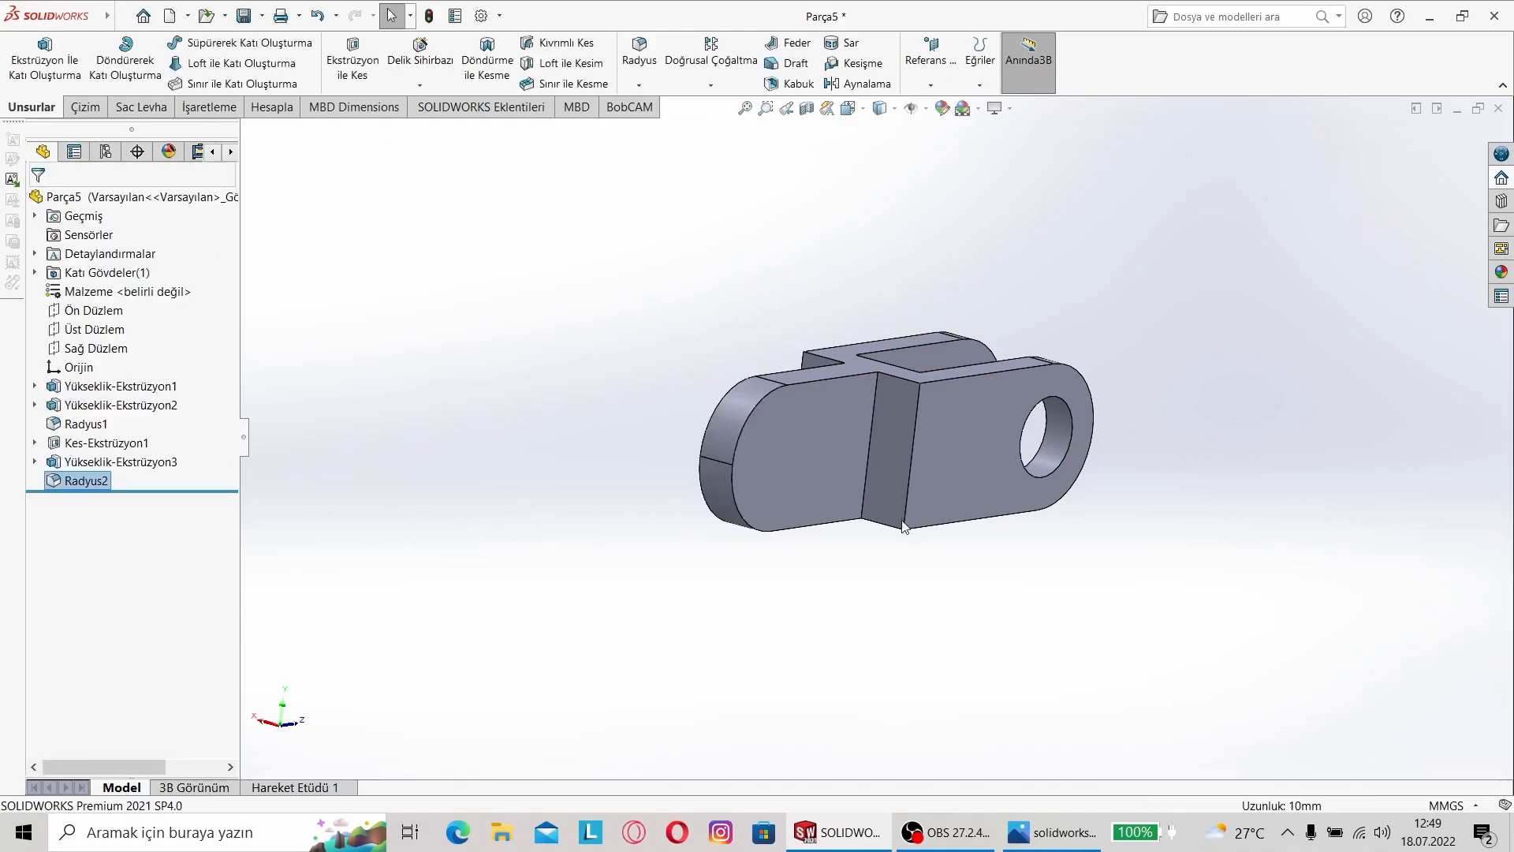
# Step: Start a sketch on the eye plate's flat side face and check the eye hole's diameter in the reference drawing
pyautogui.click(779, 442)
pyautogui.rightClick(779, 443)
pyautogui.click(818, 420)
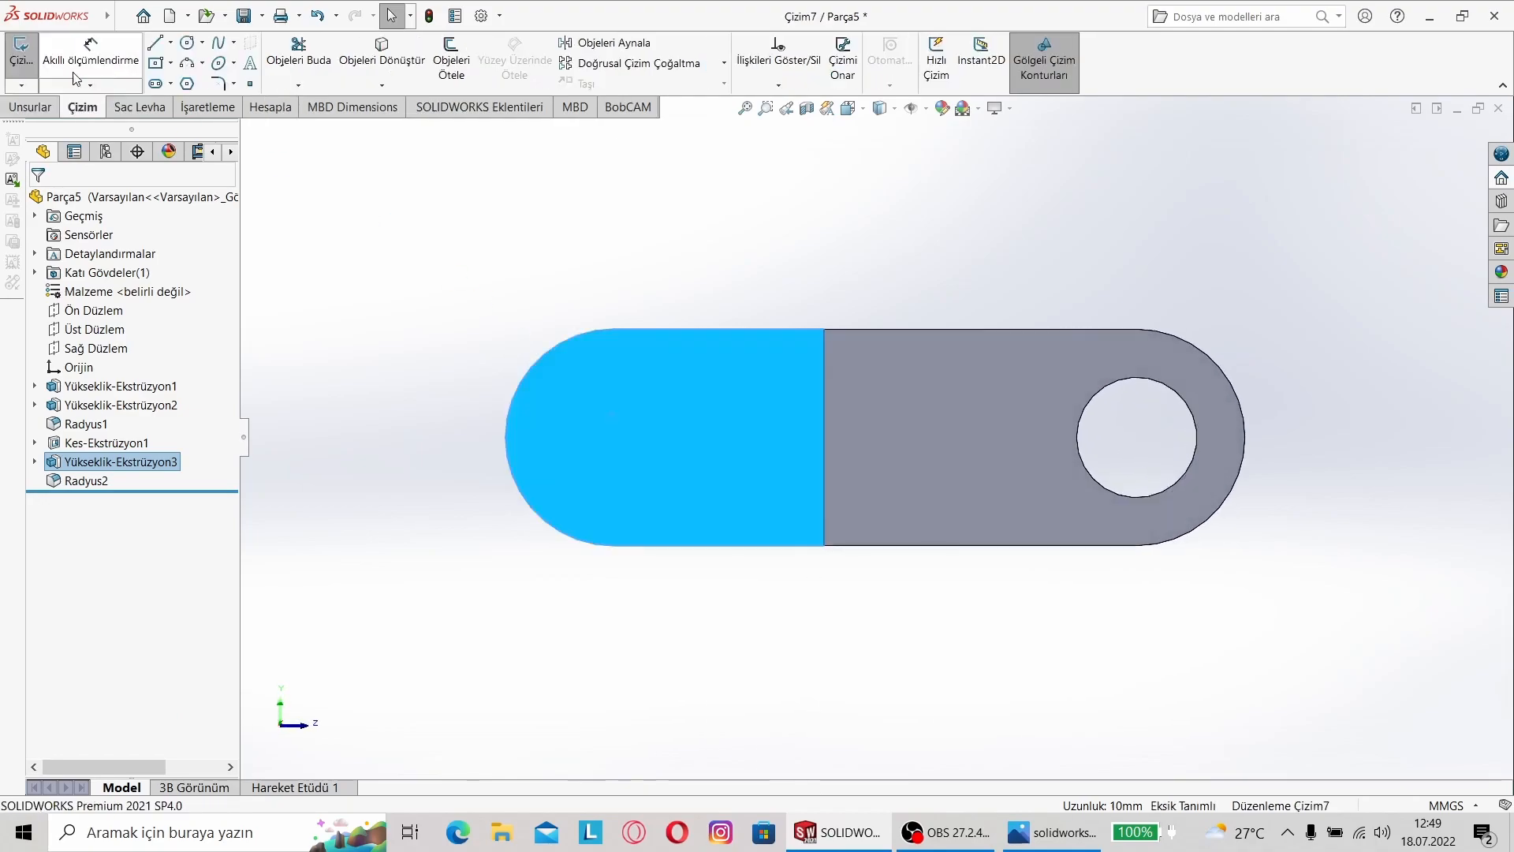
pyautogui.click(277, 298)
pyautogui.moveTo(277, 297)
pyautogui.mouseDown(button='middle')
pyautogui.moveTo(457, 419)
pyautogui.moveTo(487, 464)
pyautogui.mouseUp(button='middle')
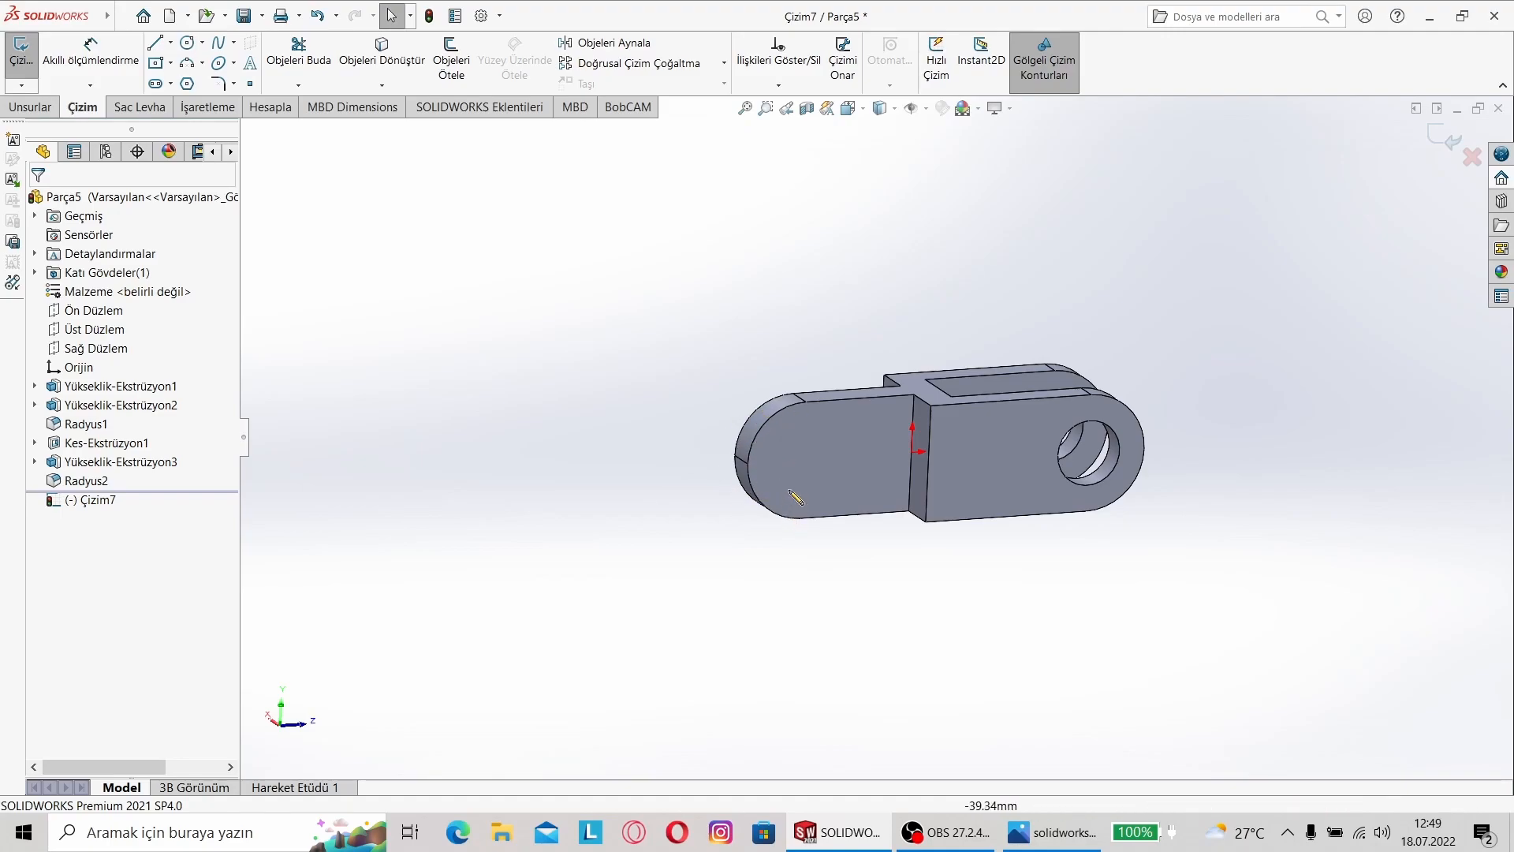
pyautogui.click(1052, 832)
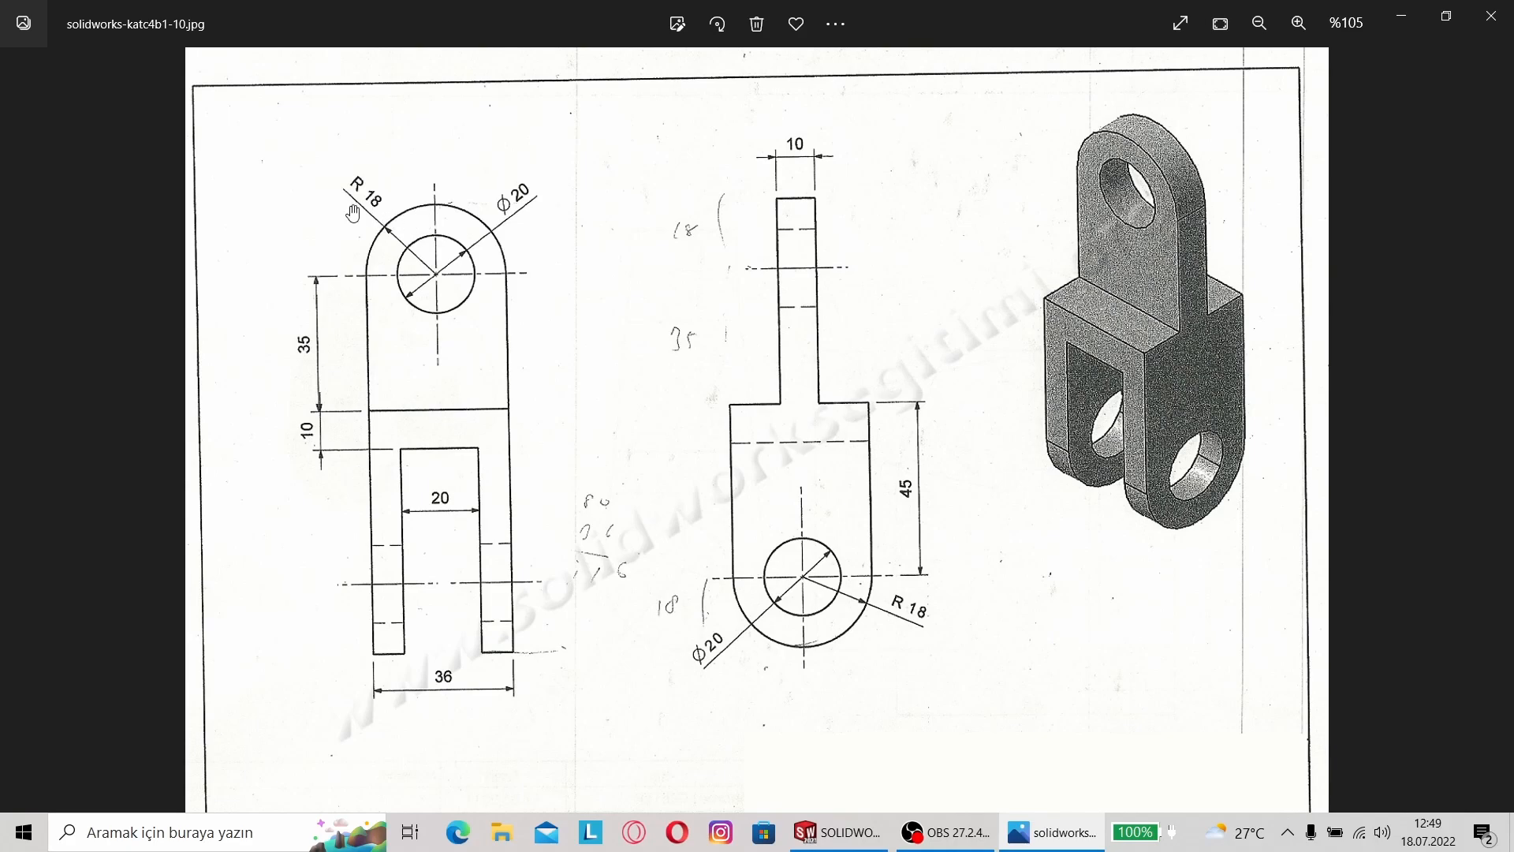
pyautogui.hotkey('alt', 'Tab')
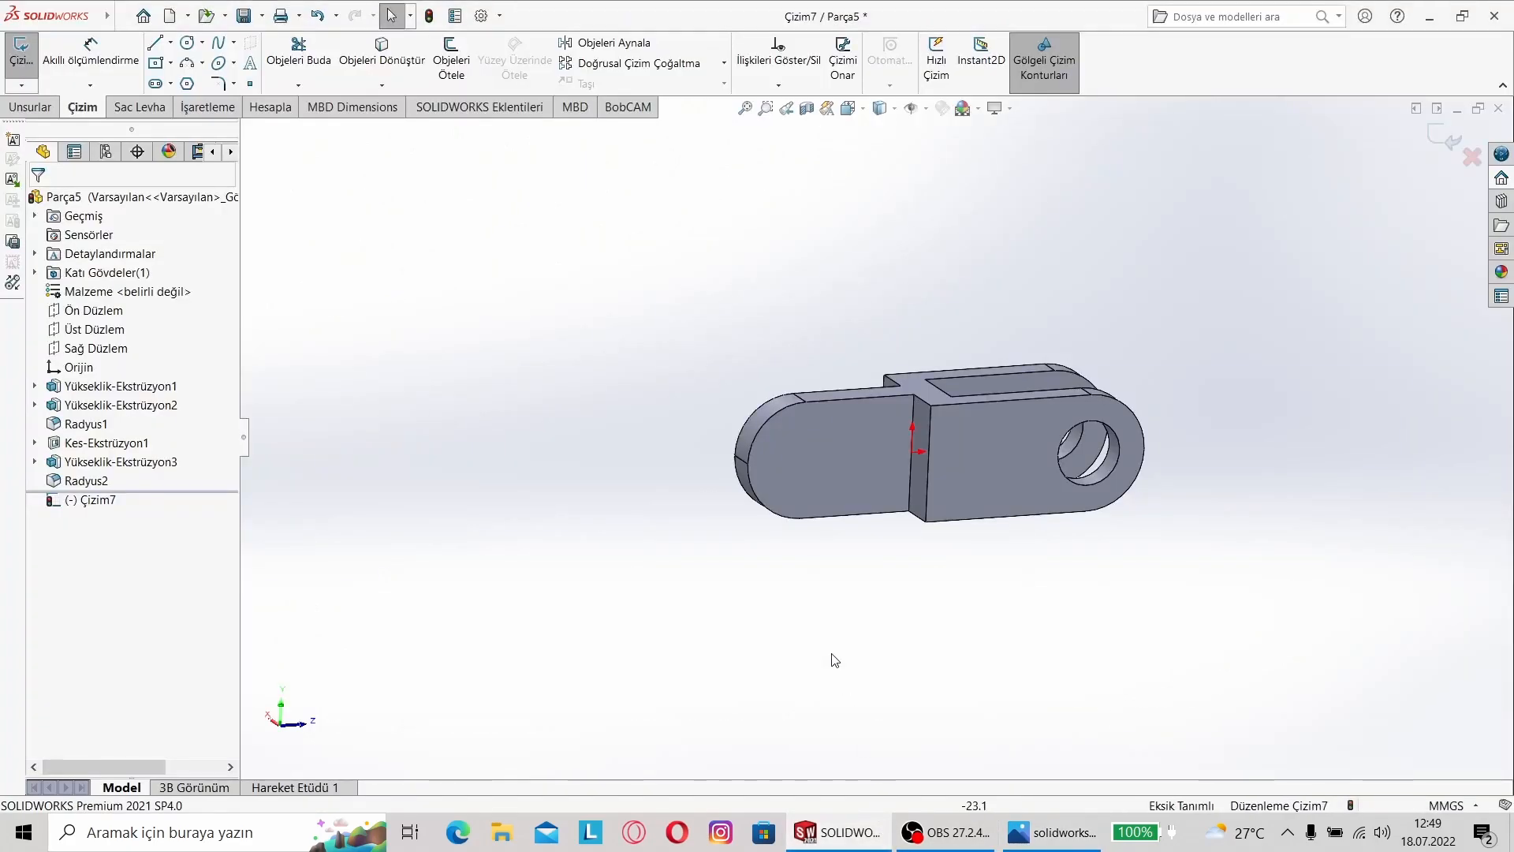
pyautogui.rightClick(835, 444)
pyautogui.rightClick(797, 453)
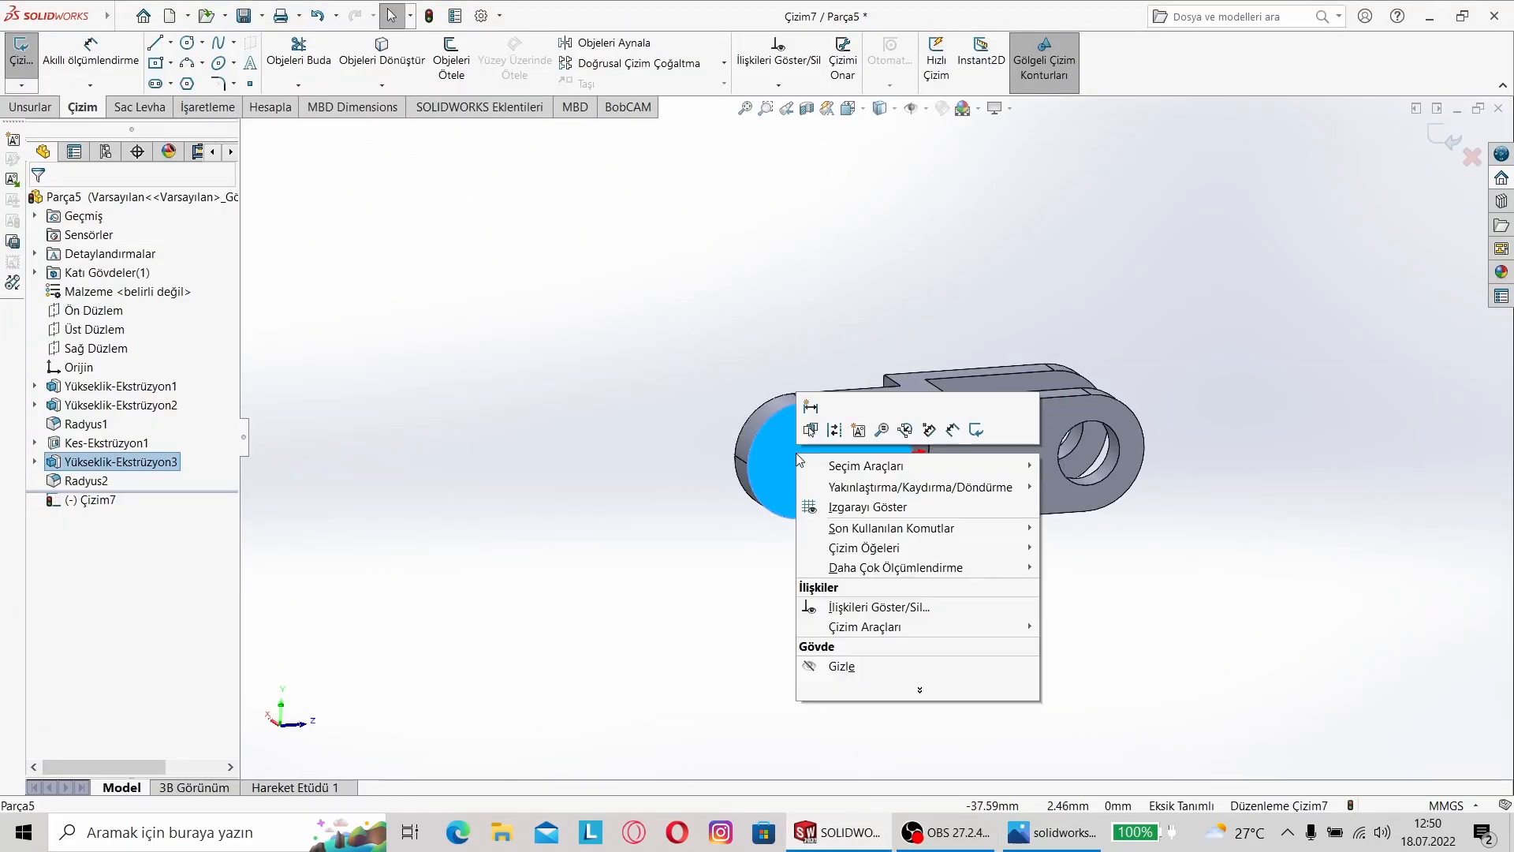
pyautogui.click(720, 466)
pyautogui.scroll(3, 841, 478)
pyautogui.scroll(-2, 843, 477)
pyautogui.scroll(2, 913, 400)
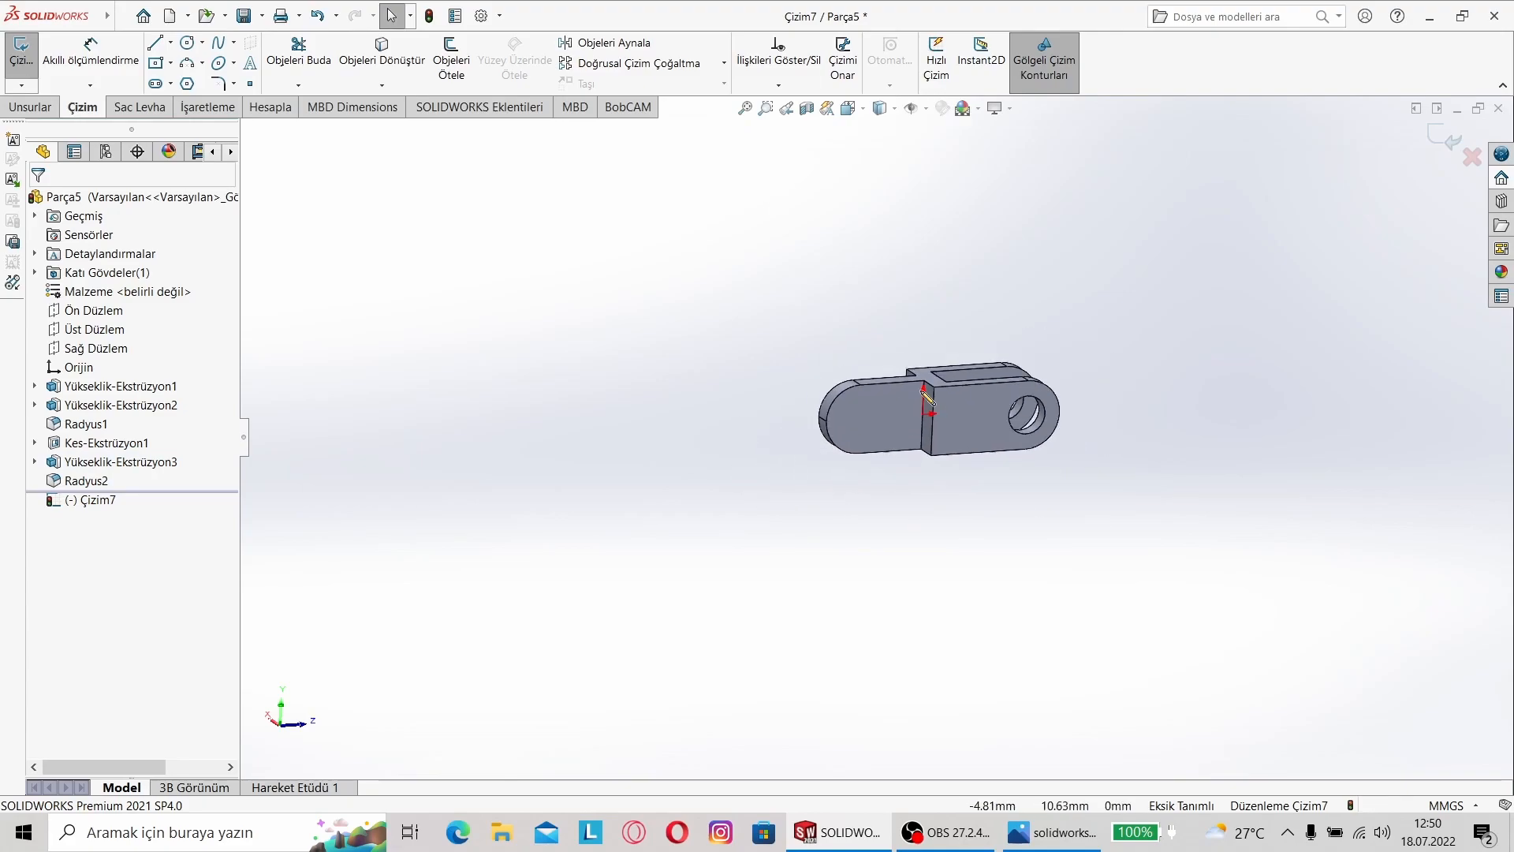
pyautogui.scroll(-3, 918, 406)
pyautogui.rightClick(820, 450)
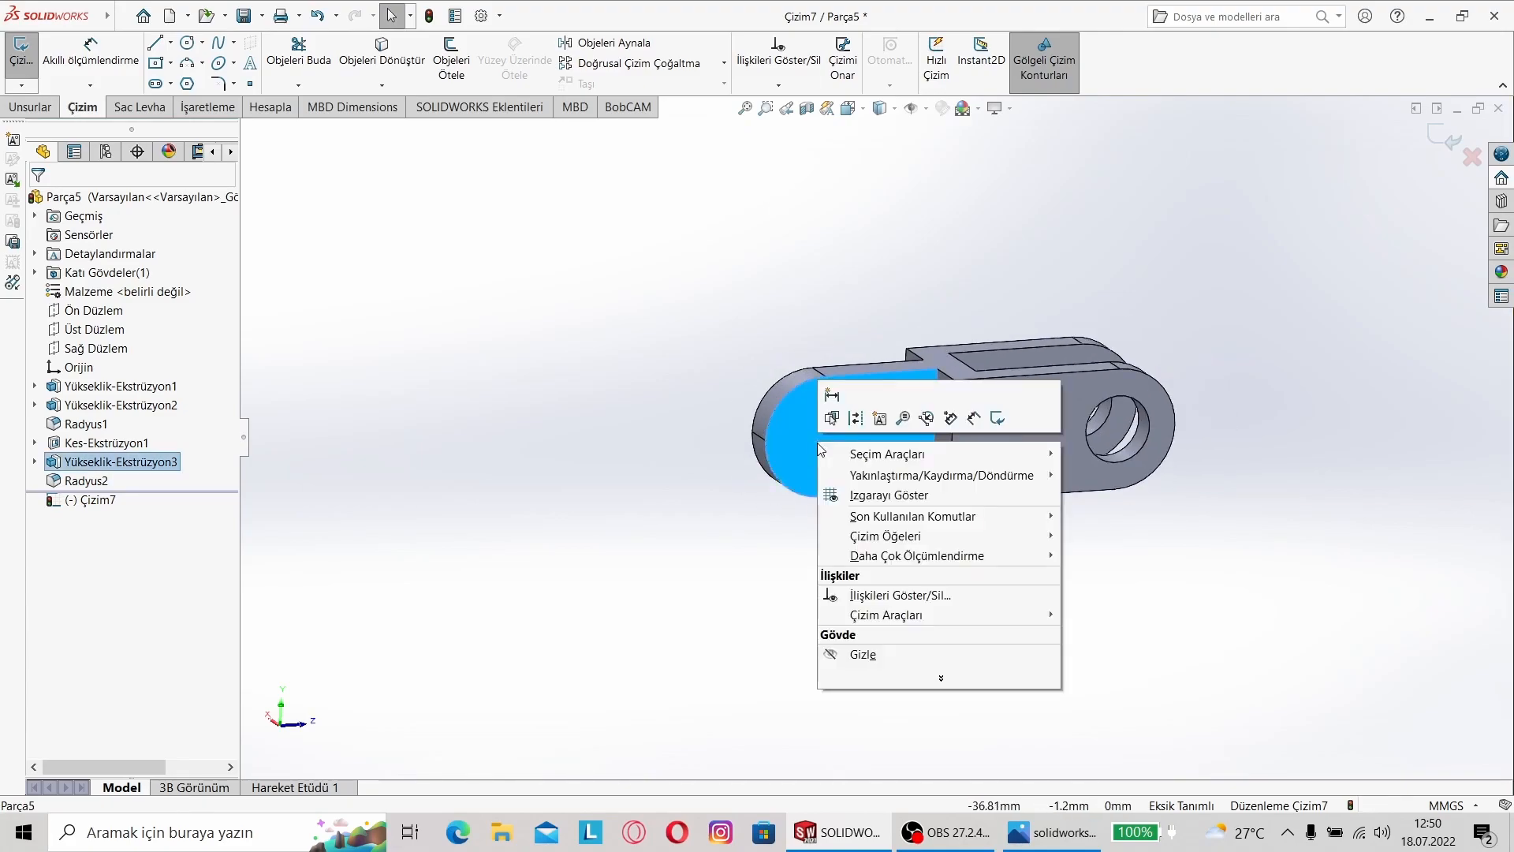
pyautogui.click(523, 377)
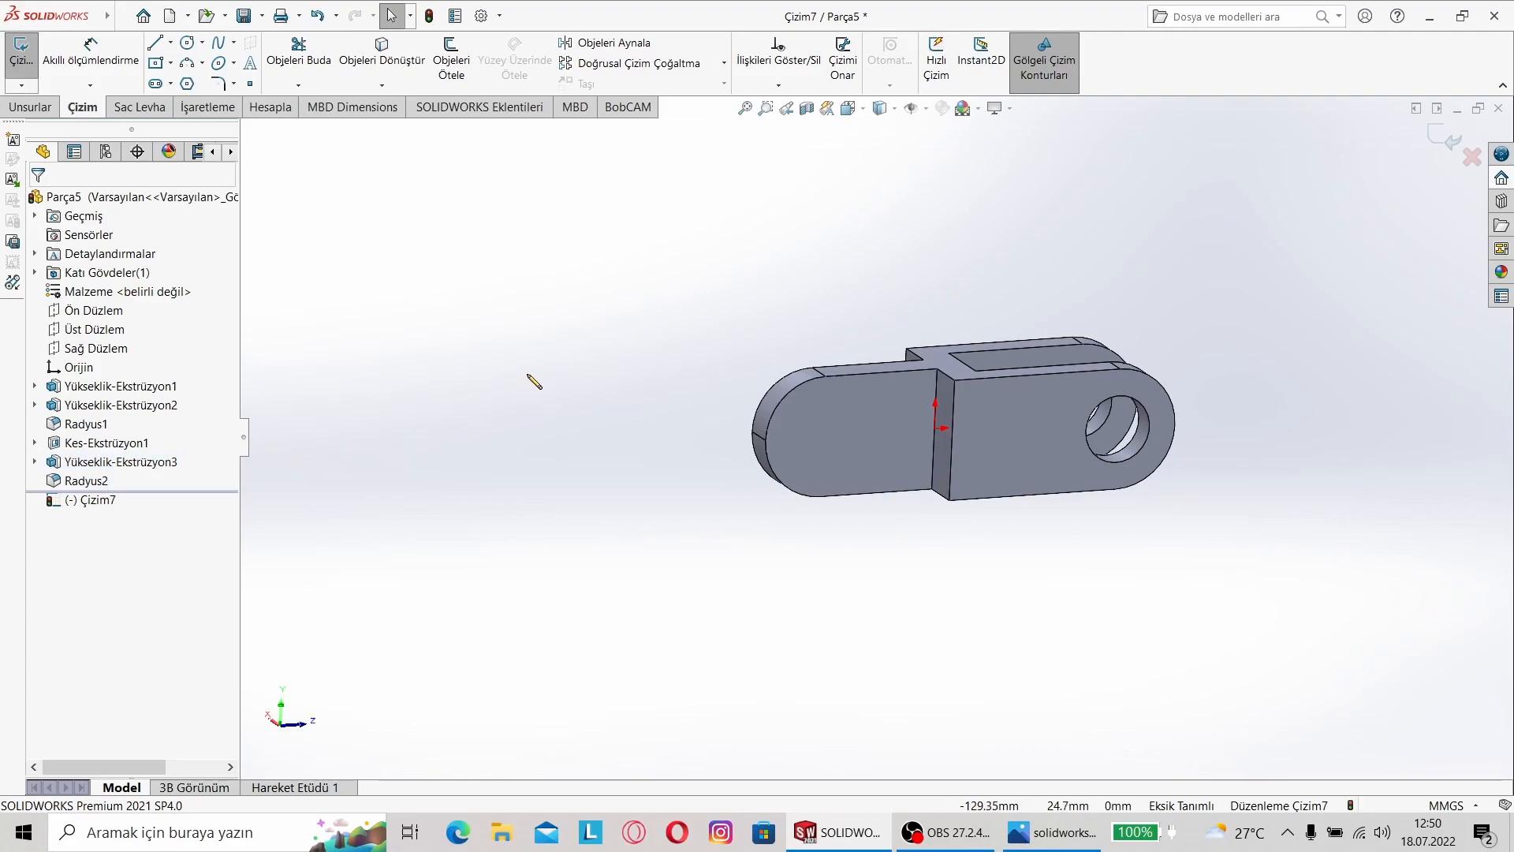
# Step: Sketch a circle about 20 mm in diameter on the eye plate's side face, centred on its rounded end
pyautogui.press('space')
pyautogui.click(557, 383)
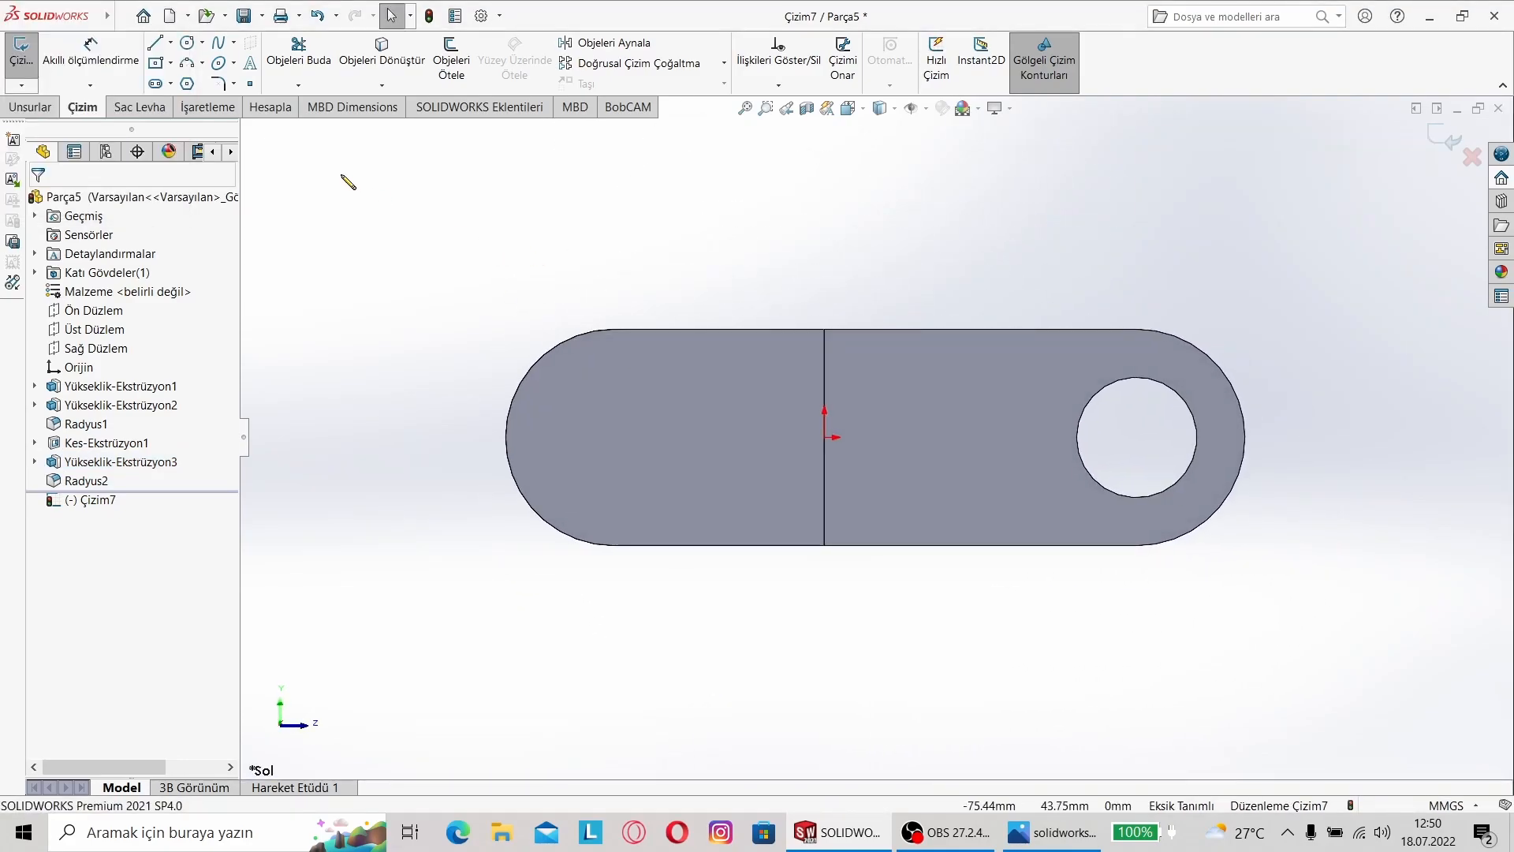
pyautogui.click(186, 42)
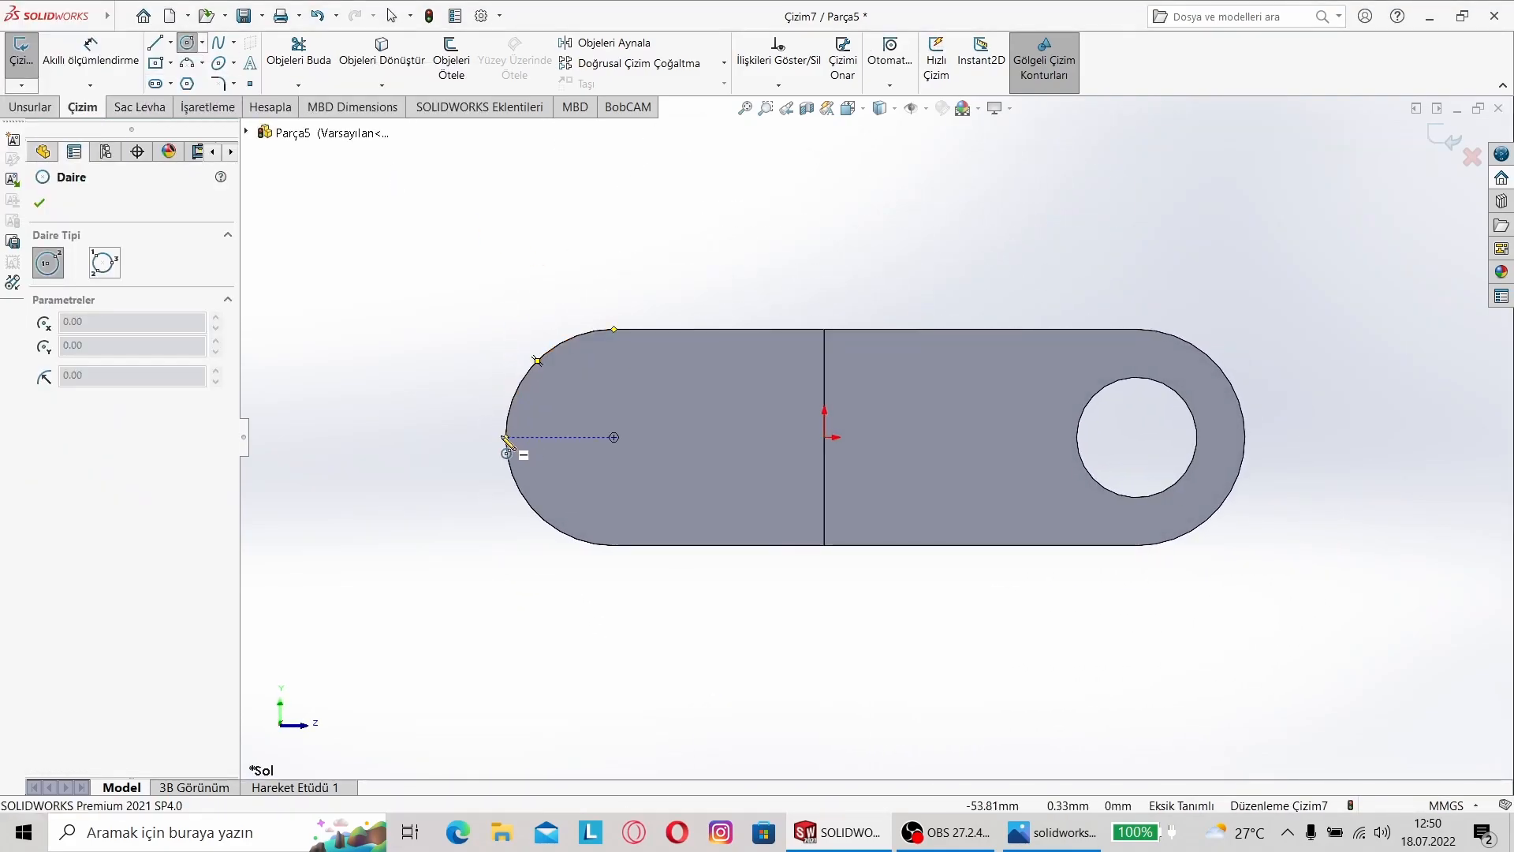
pyautogui.click(614, 437)
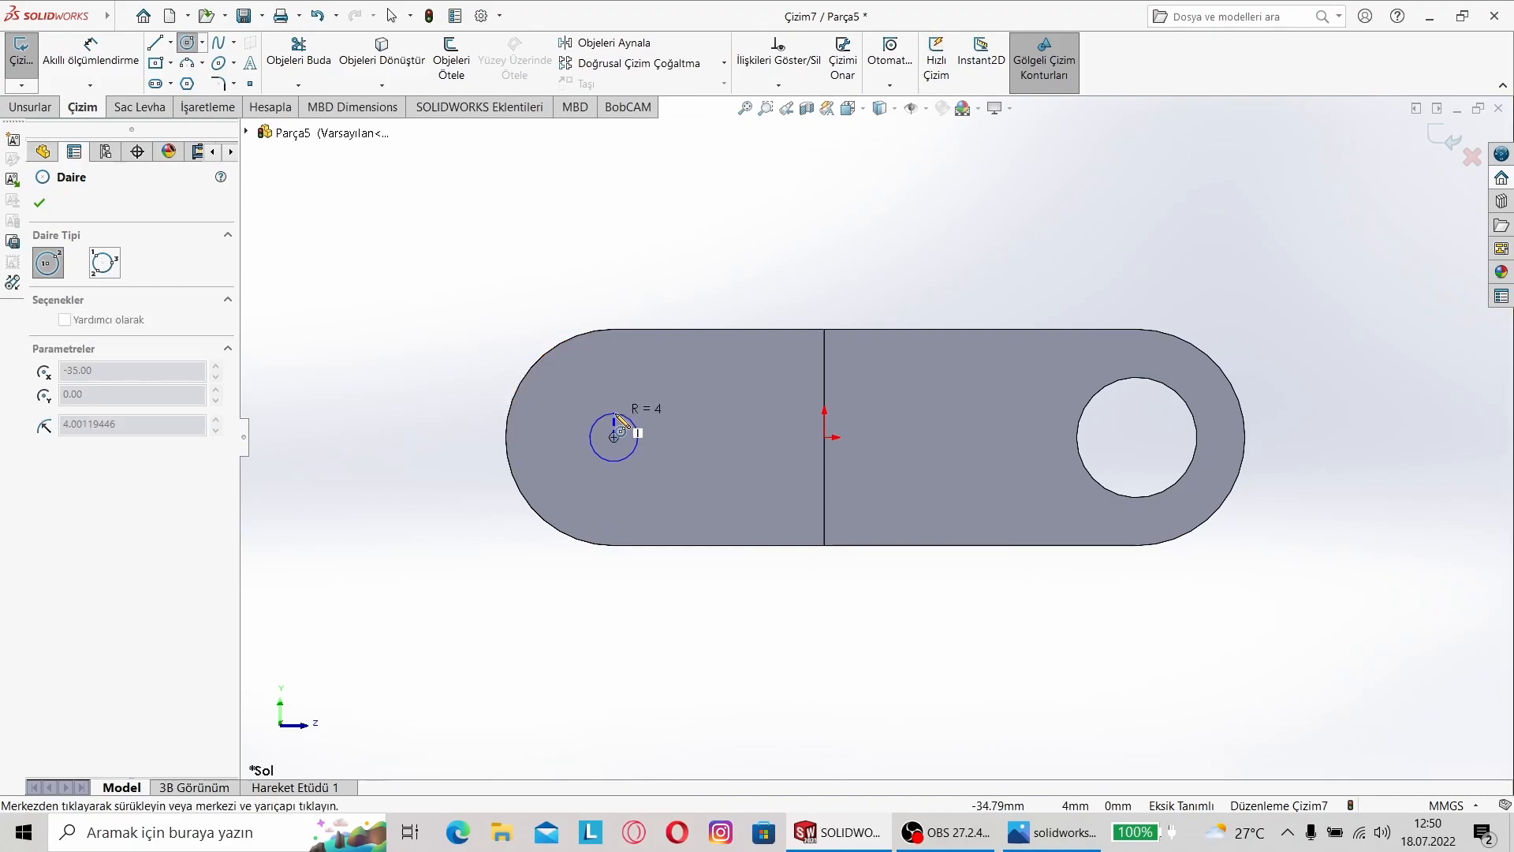
pyautogui.click(615, 378)
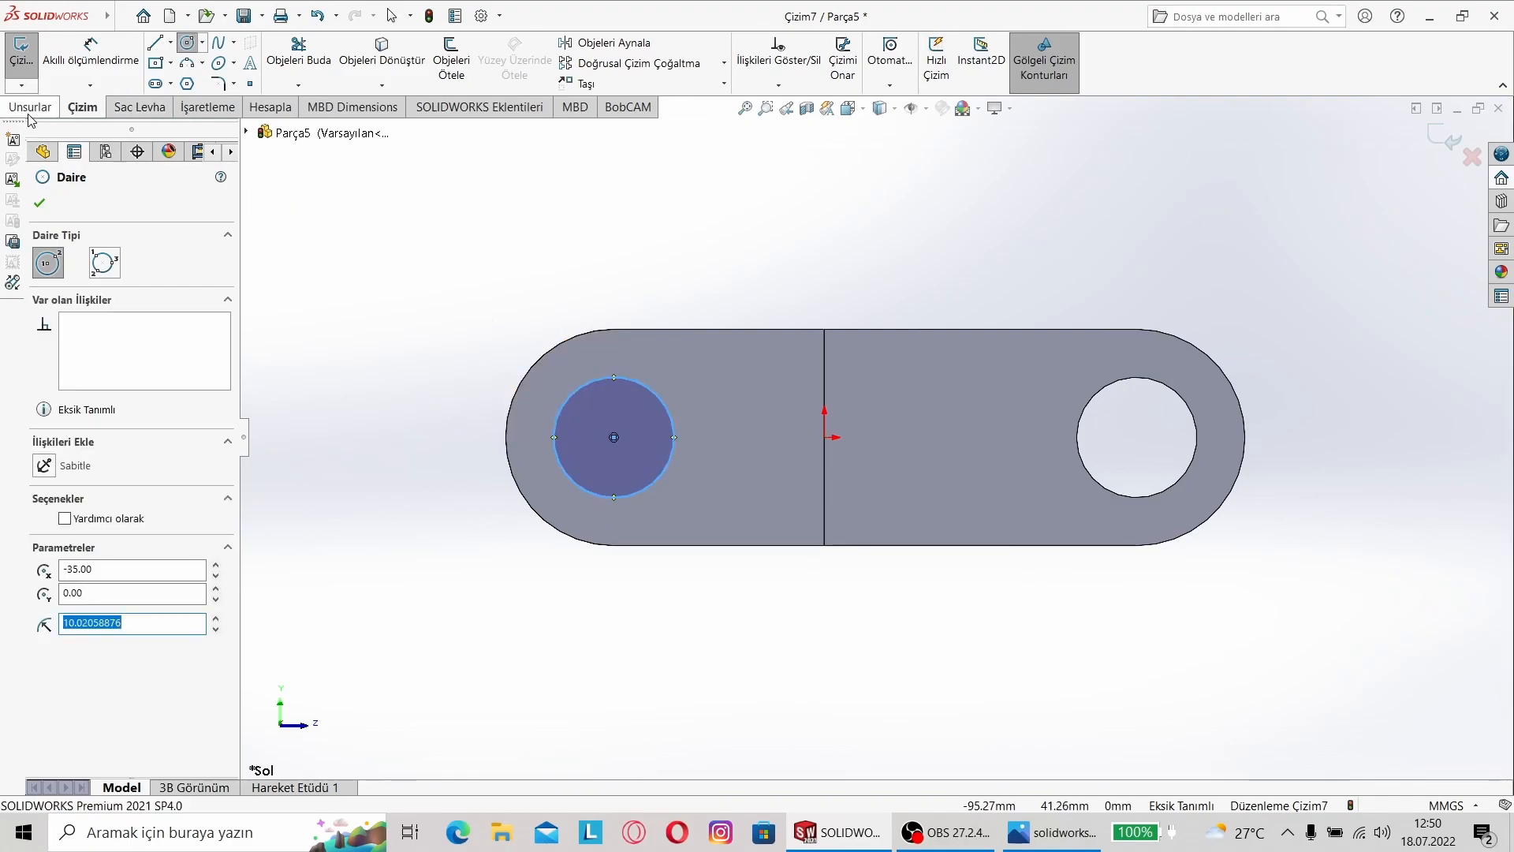
# Step: Dimension the eye plate circle's diameter as 20 mm
pyautogui.click(90, 54)
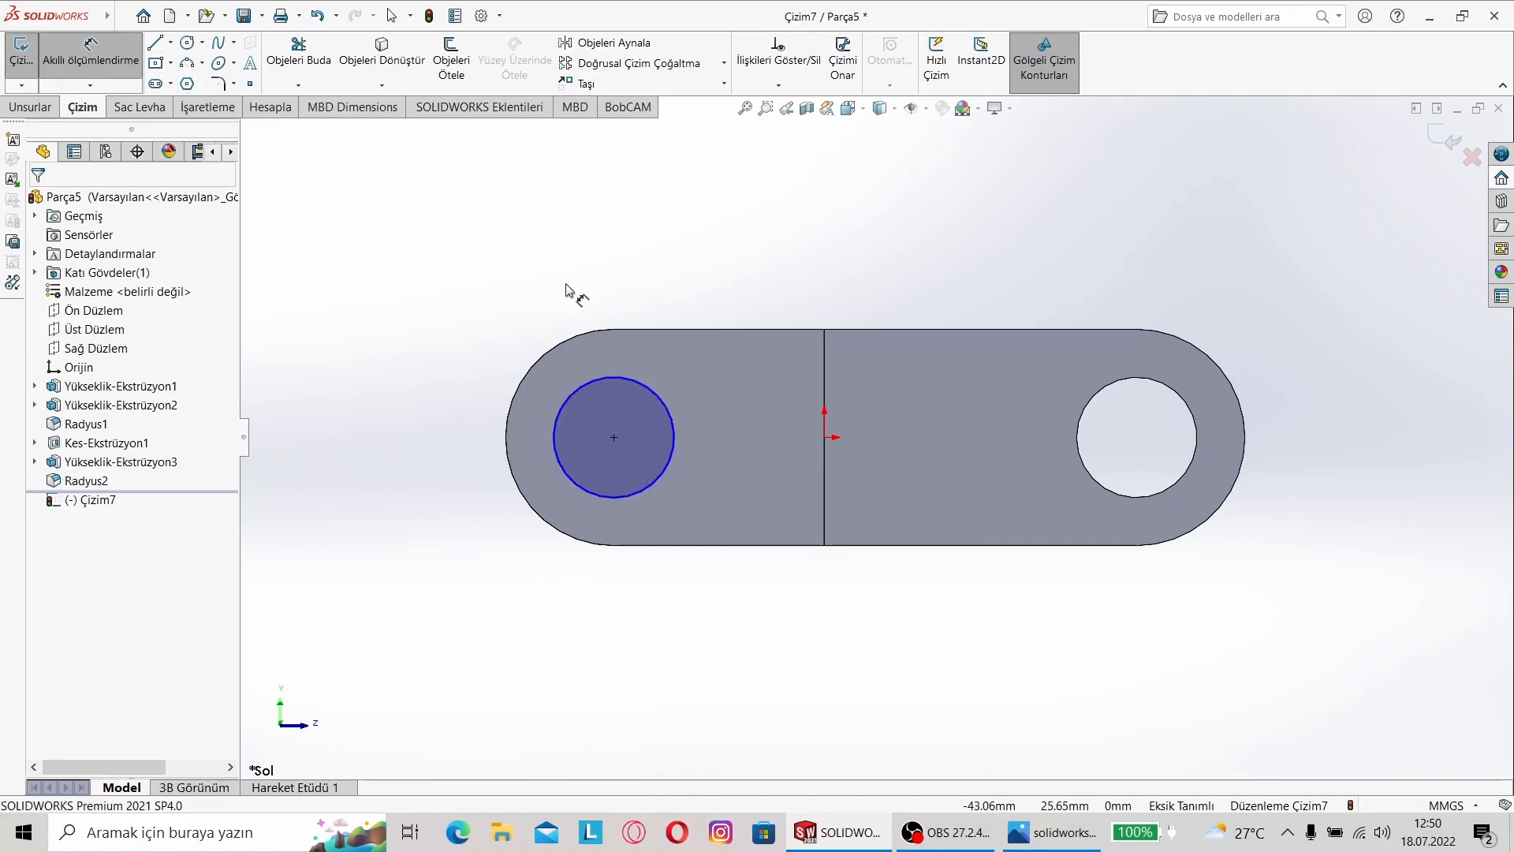
pyautogui.click(651, 390)
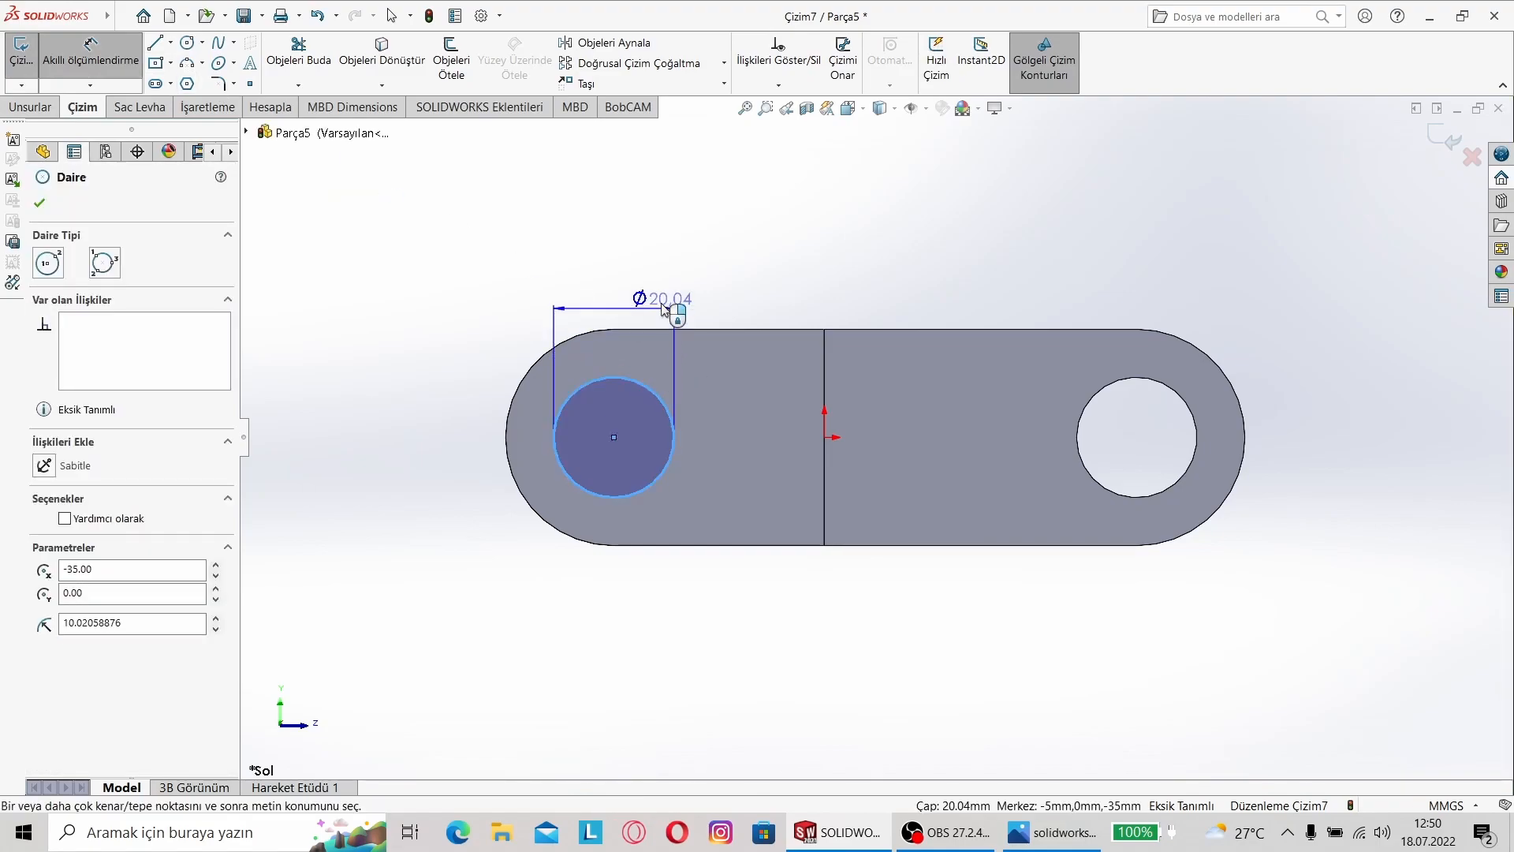
pyautogui.click(694, 306)
pyautogui.write('20')
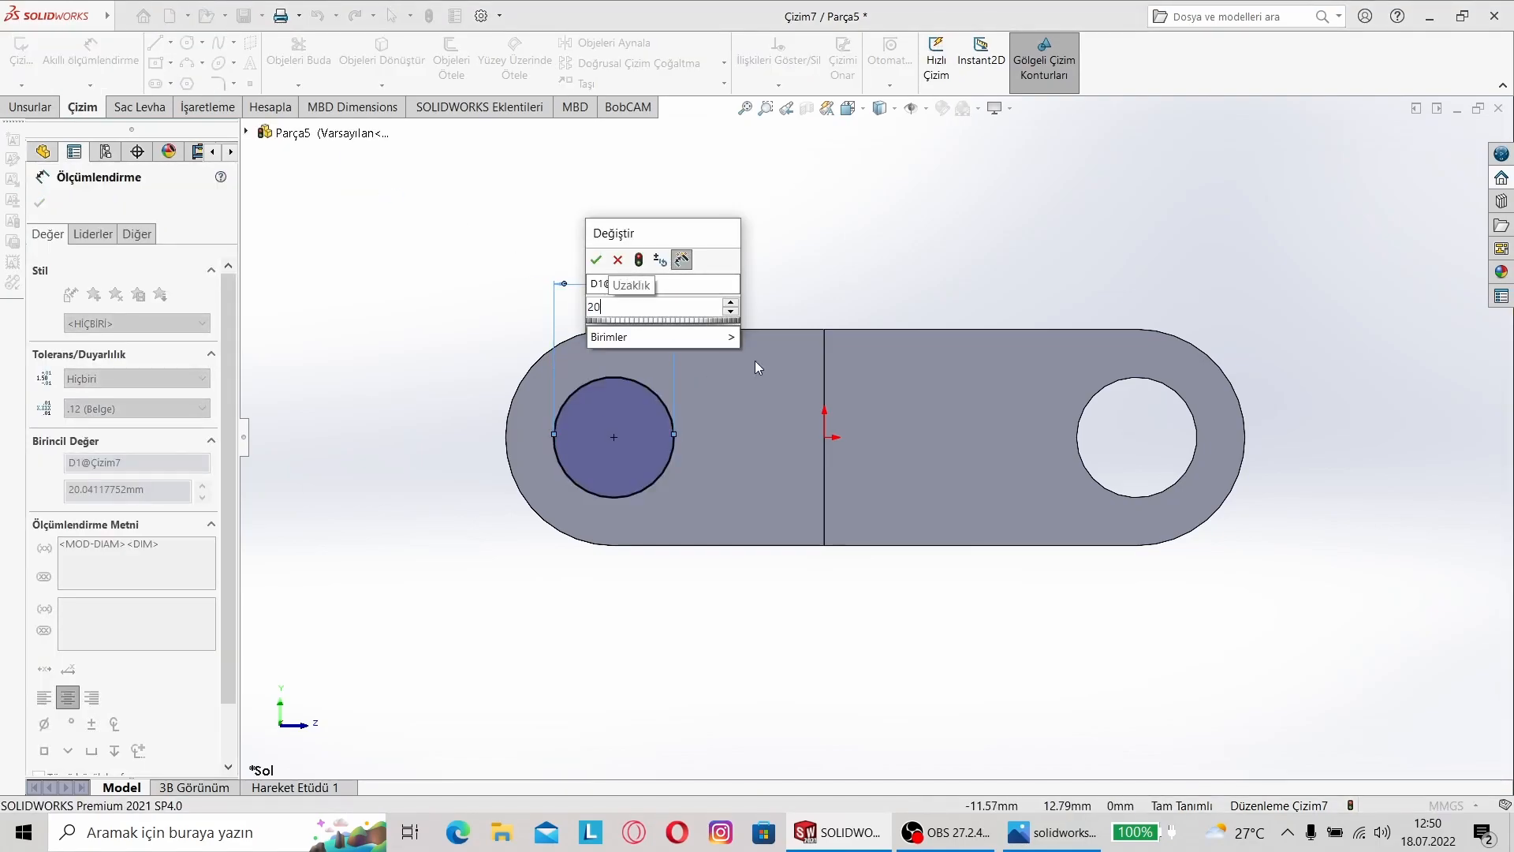
pyautogui.press('Return')
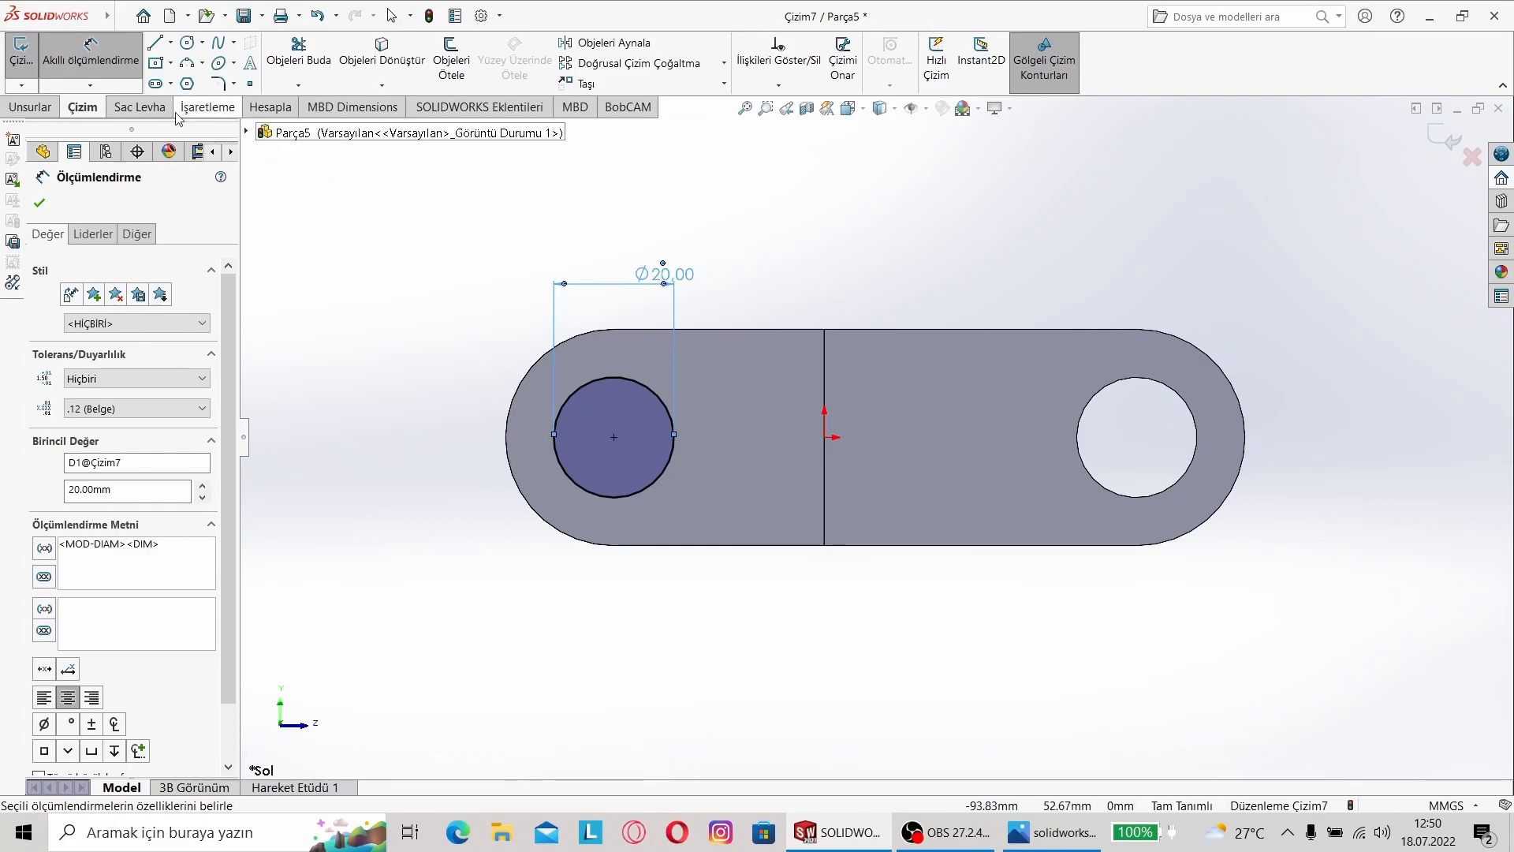
pyautogui.moveTo(330, 260); pyautogui.dragTo(470, 406, button='middle')
pyautogui.click(40, 204)
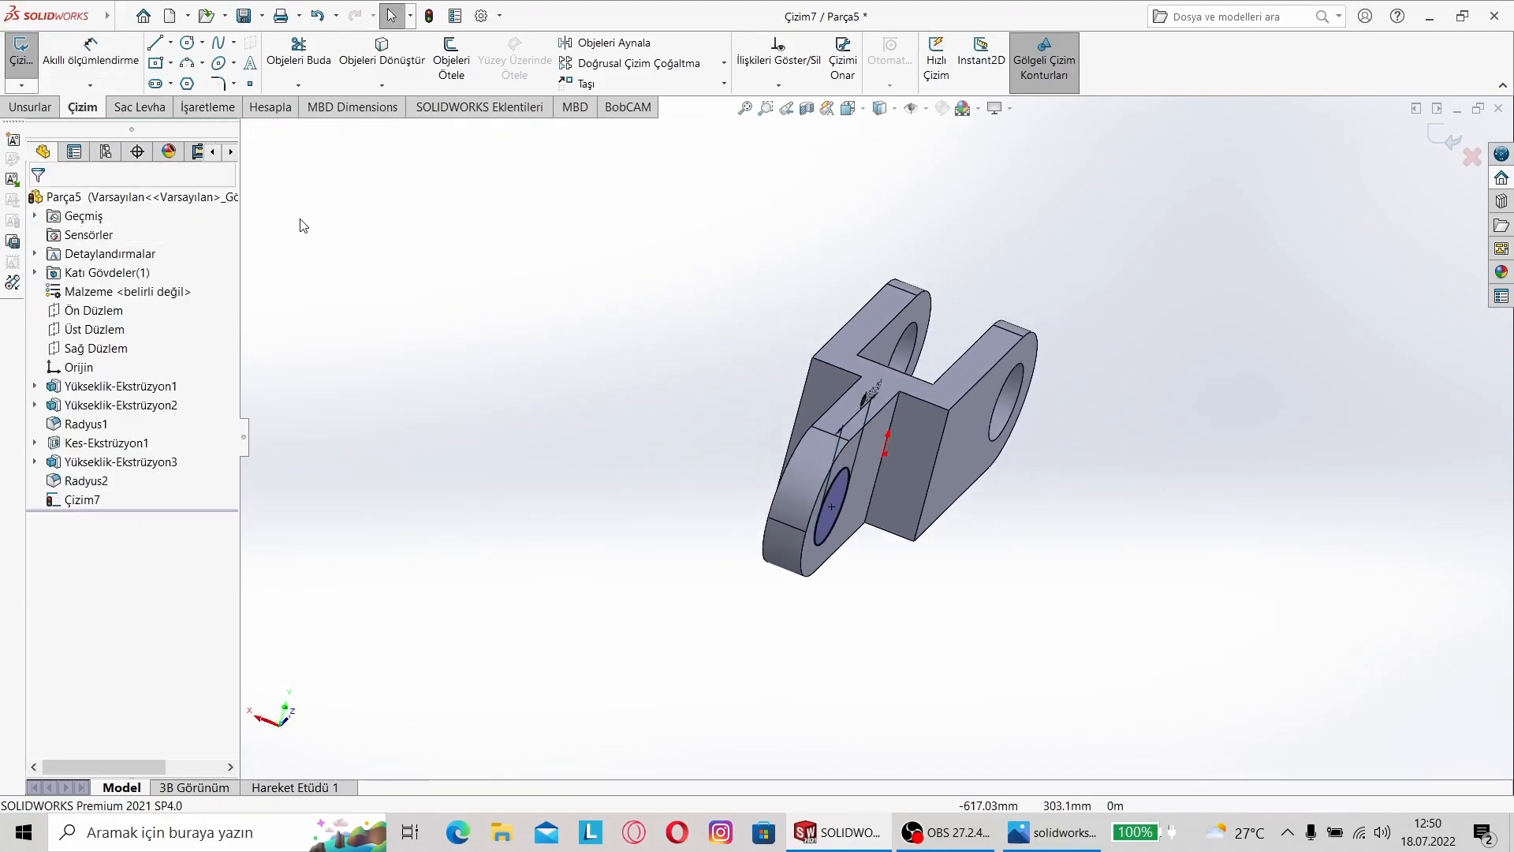
# Step: Cut-extrude the 20 mm circle through the eye plate with a blind depth of 53 mm
pyautogui.click(30, 107)
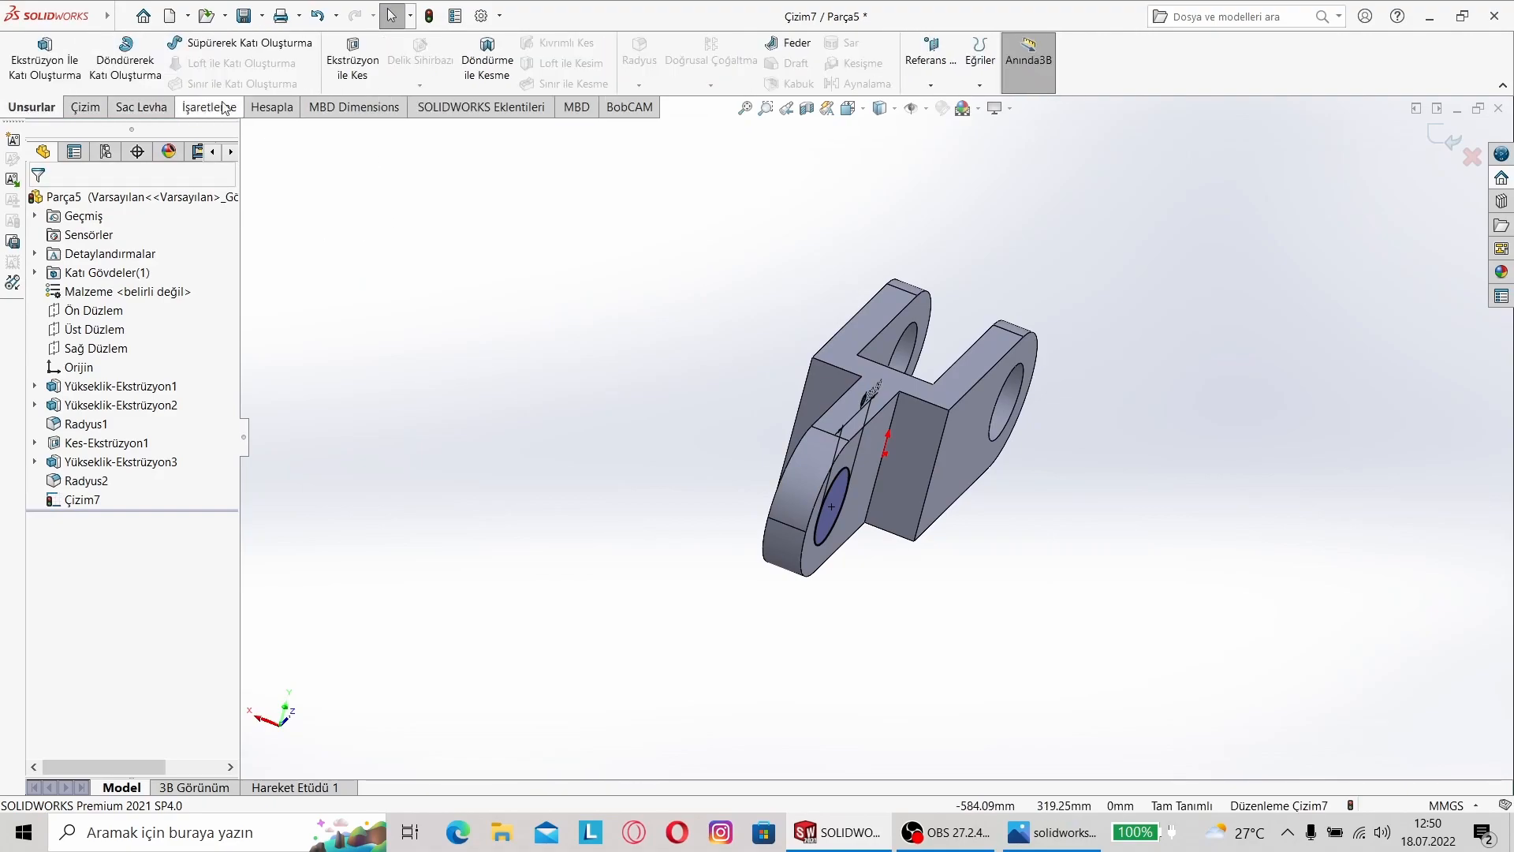
pyautogui.click(369, 65)
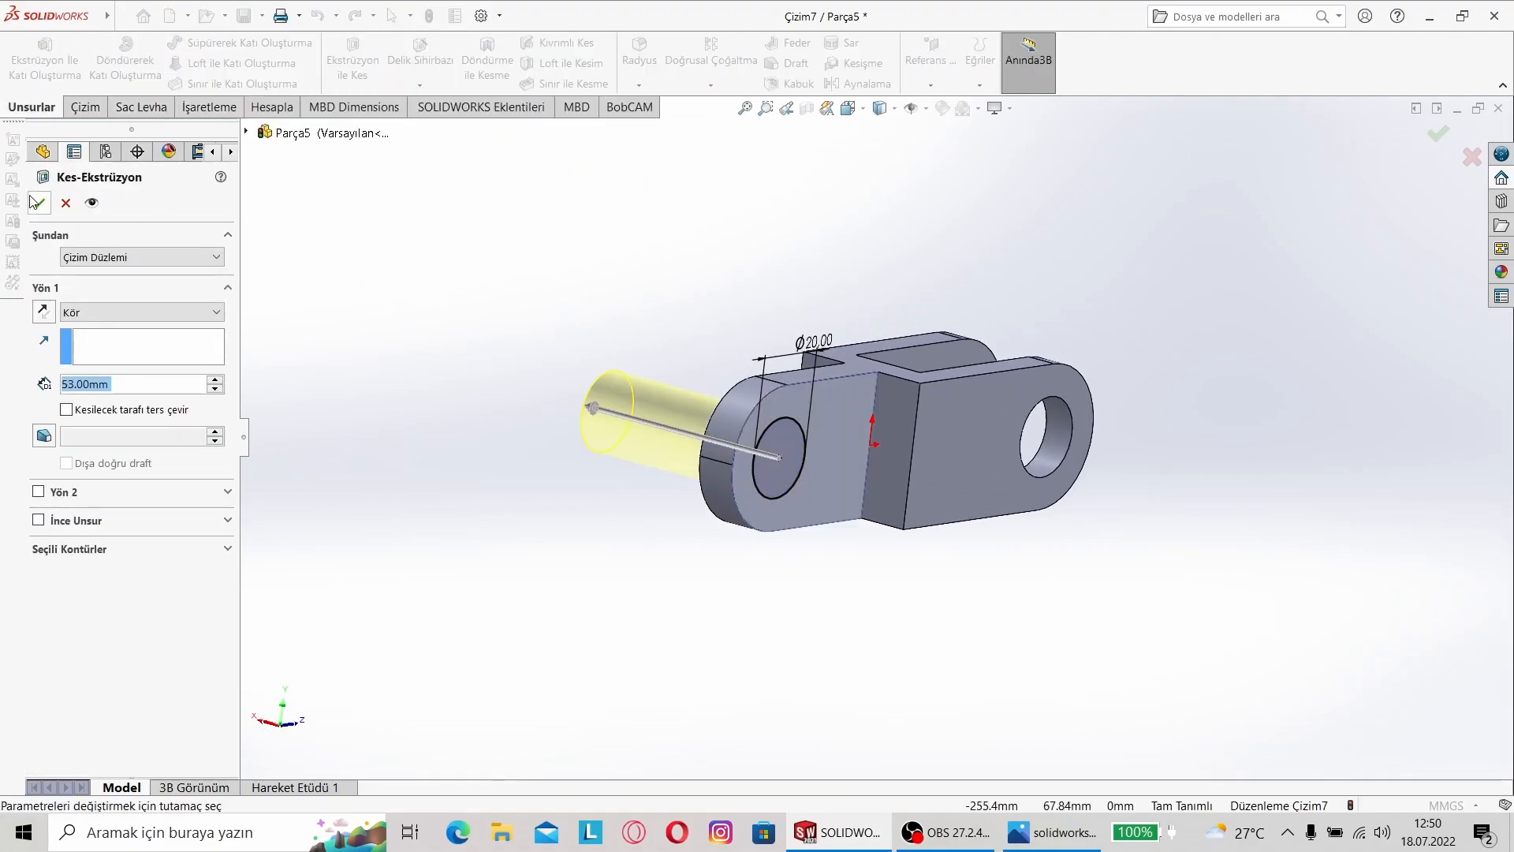
pyautogui.click(35, 202)
# Step: Inspect the link from several angles and compare it with the reference drawing in a reduced window beside the model
pyautogui.moveTo(1037, 619); pyautogui.dragTo(963, 657, button='middle')
pyautogui.press('space')
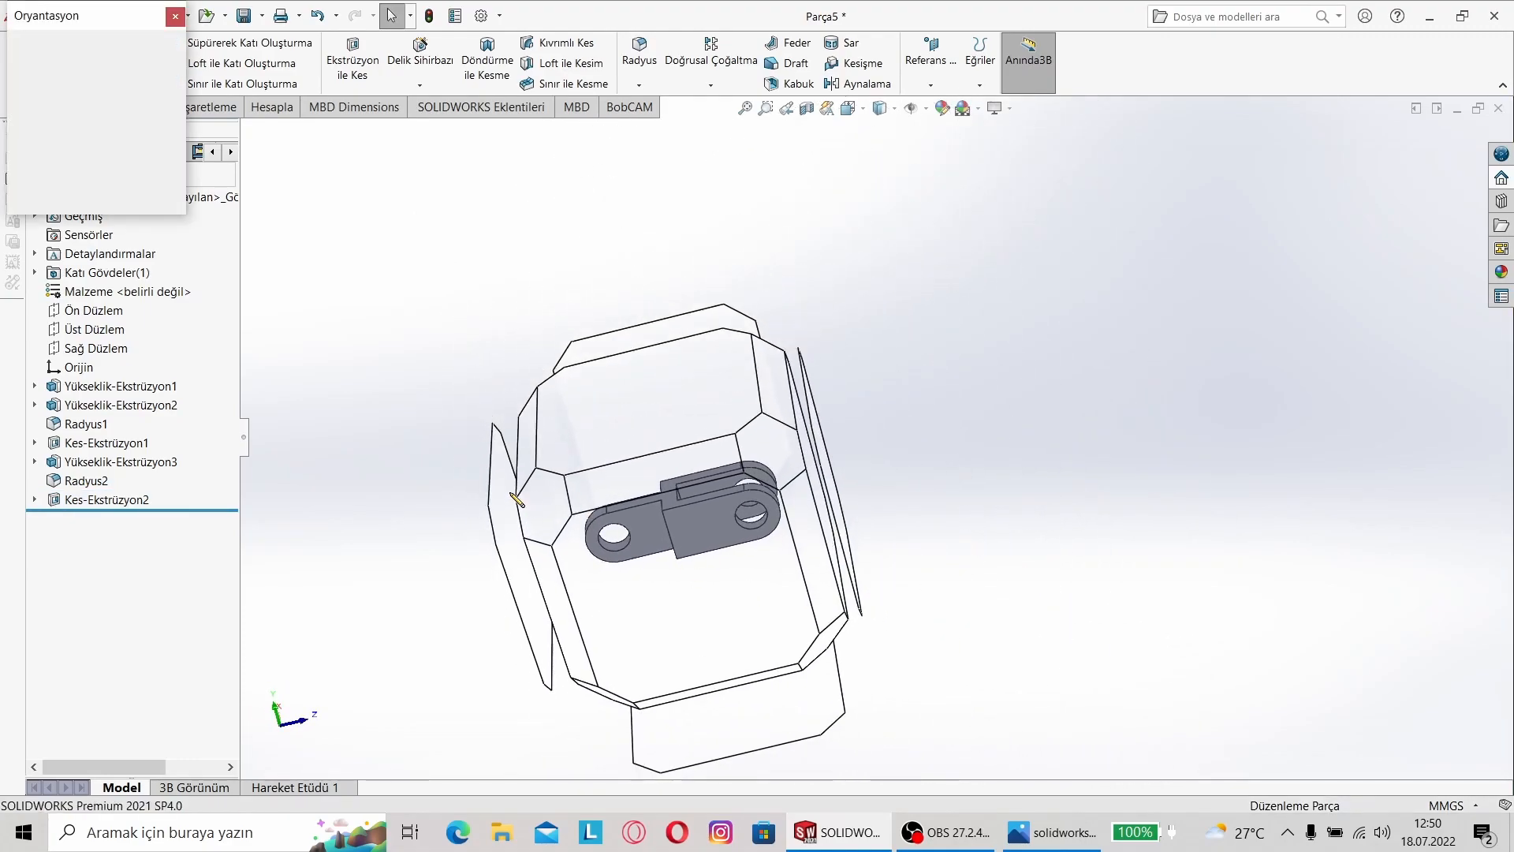
pyautogui.click(513, 502)
pyautogui.moveTo(550, 512); pyautogui.dragTo(394, 566, button='middle')
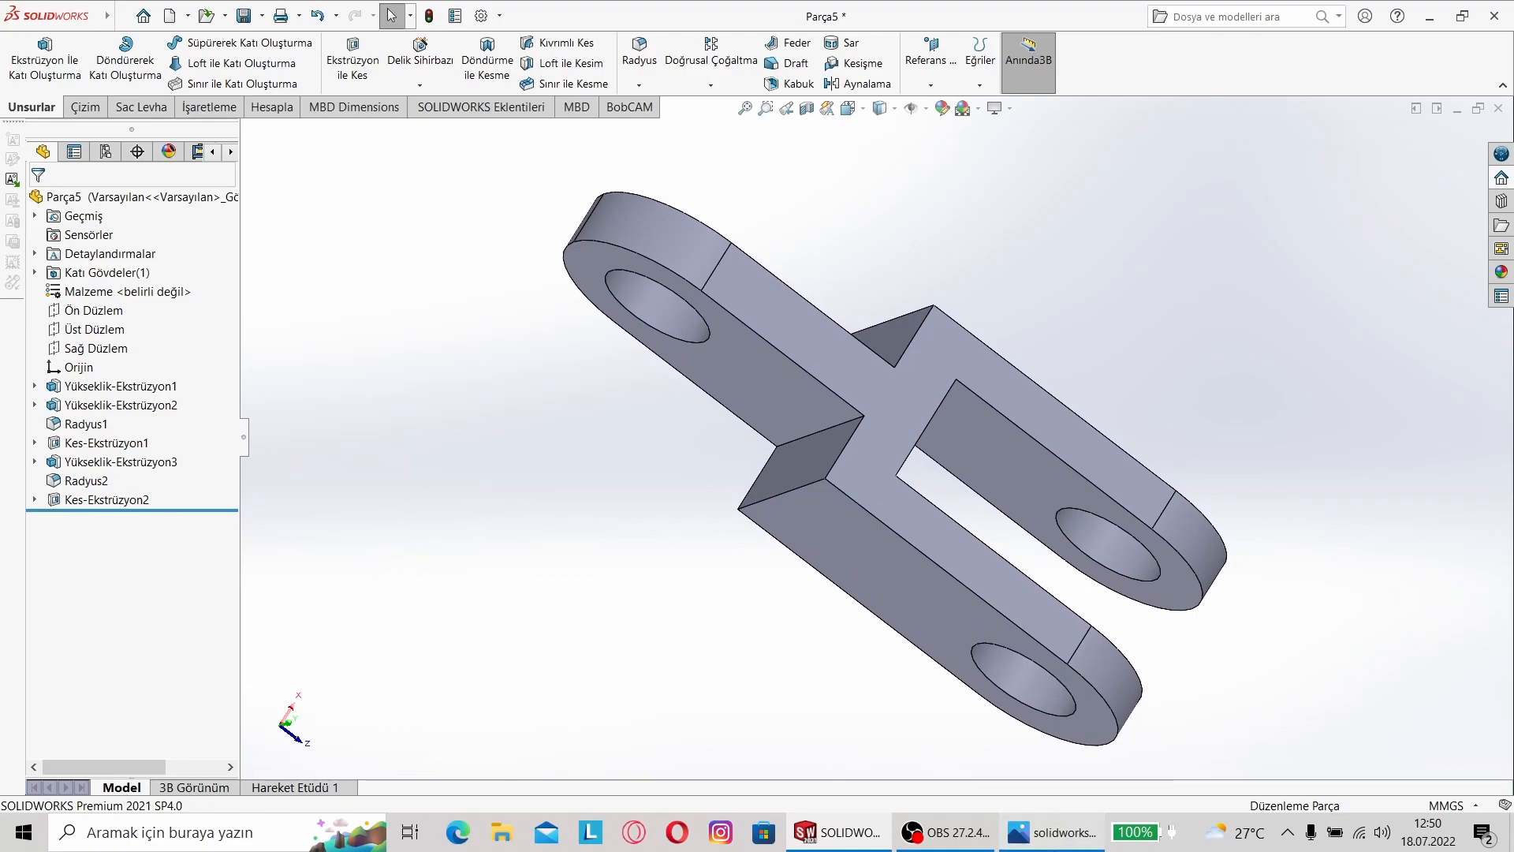
pyautogui.click(1051, 832)
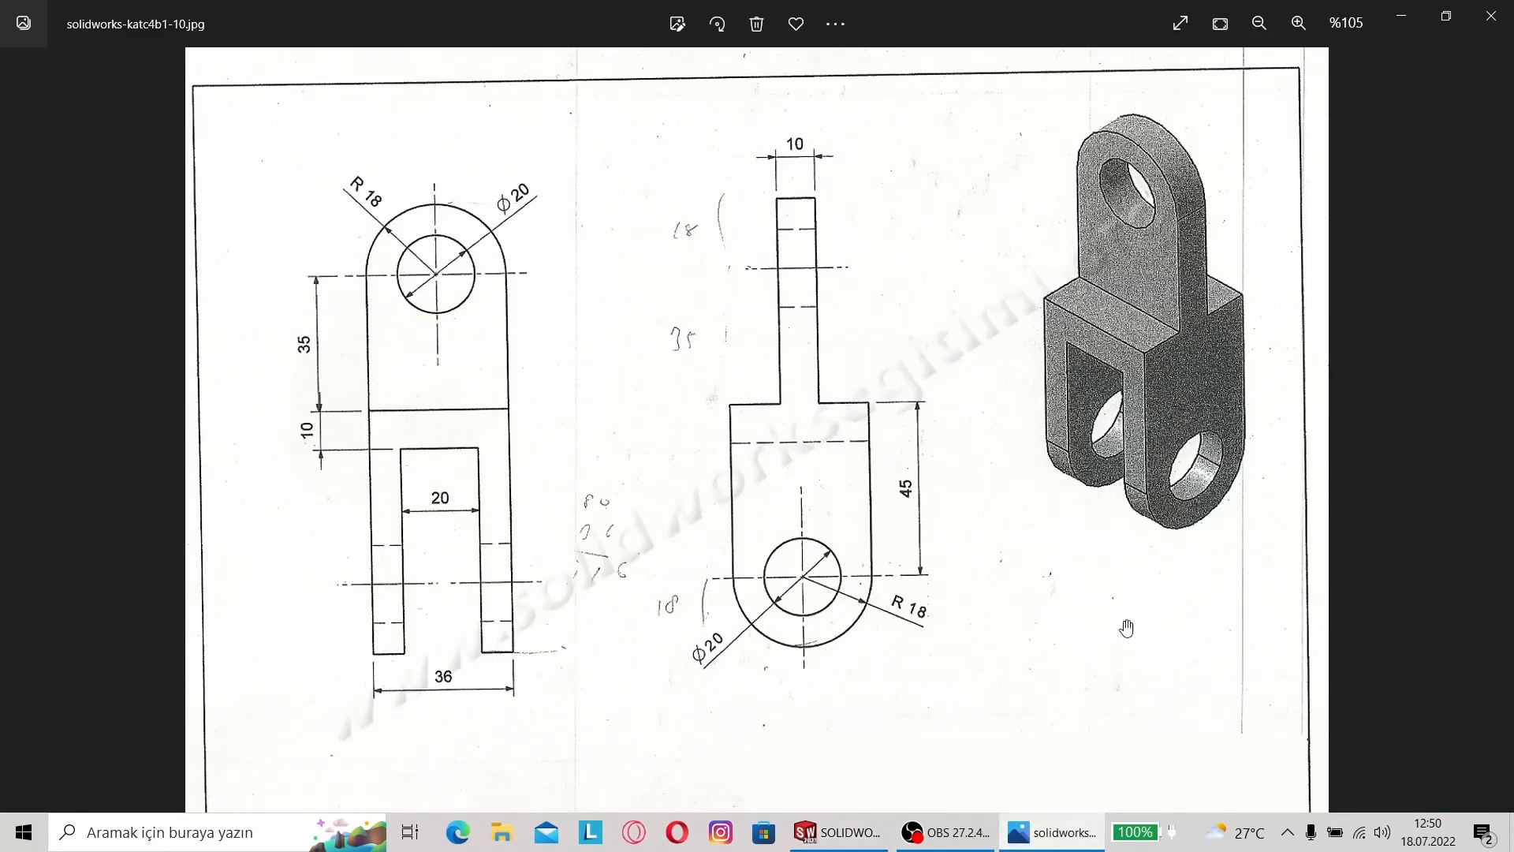
pyautogui.click(1445, 19)
pyautogui.scroll(-3, 558, 177)
pyautogui.moveTo(592, 177); pyautogui.dragTo(668, 189)
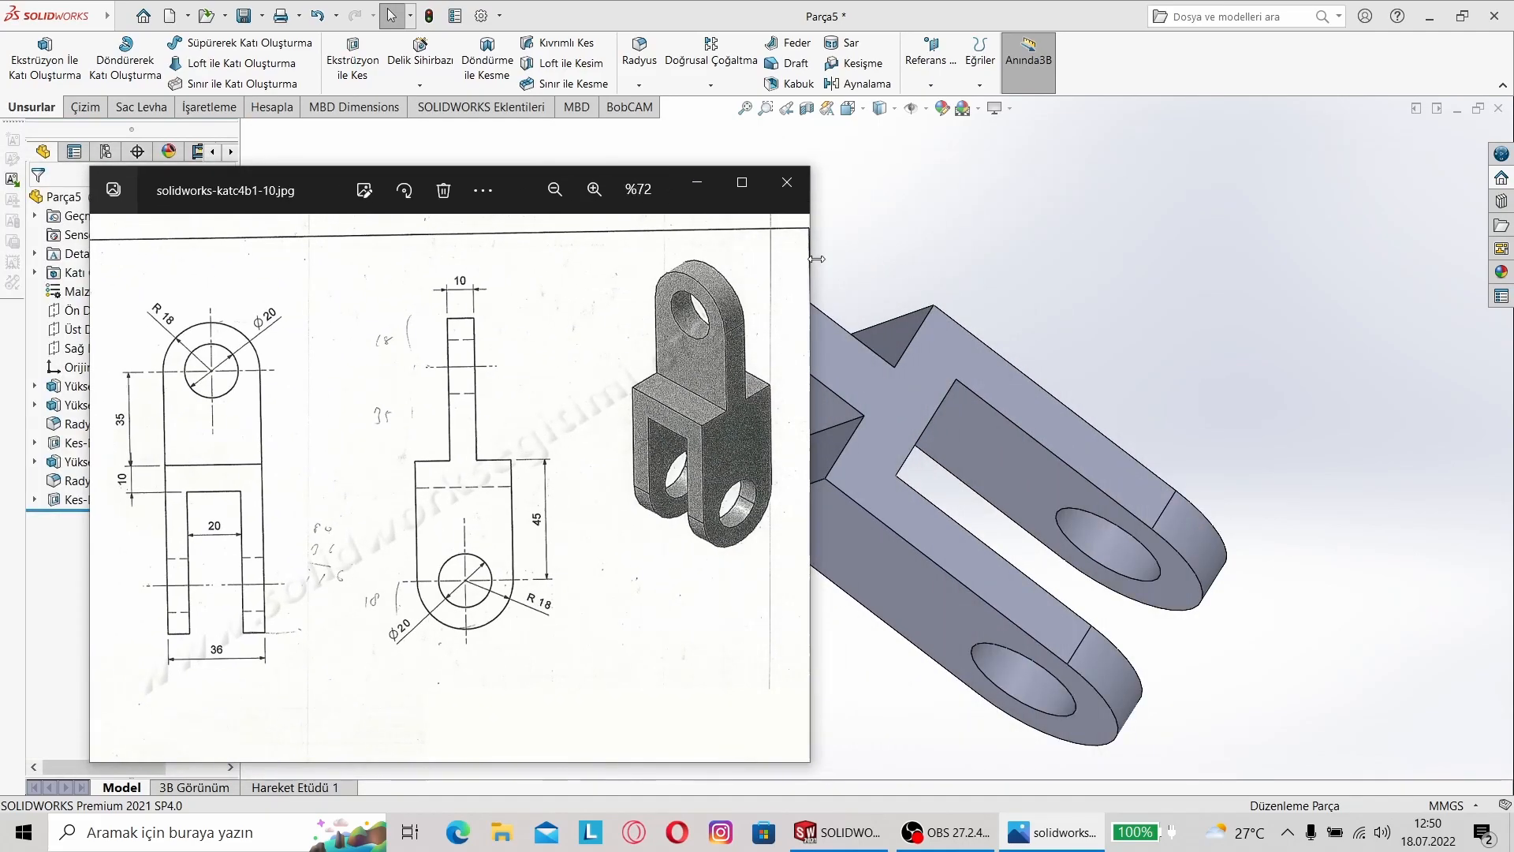
pyautogui.moveTo(808, 262); pyautogui.dragTo(546, 264)
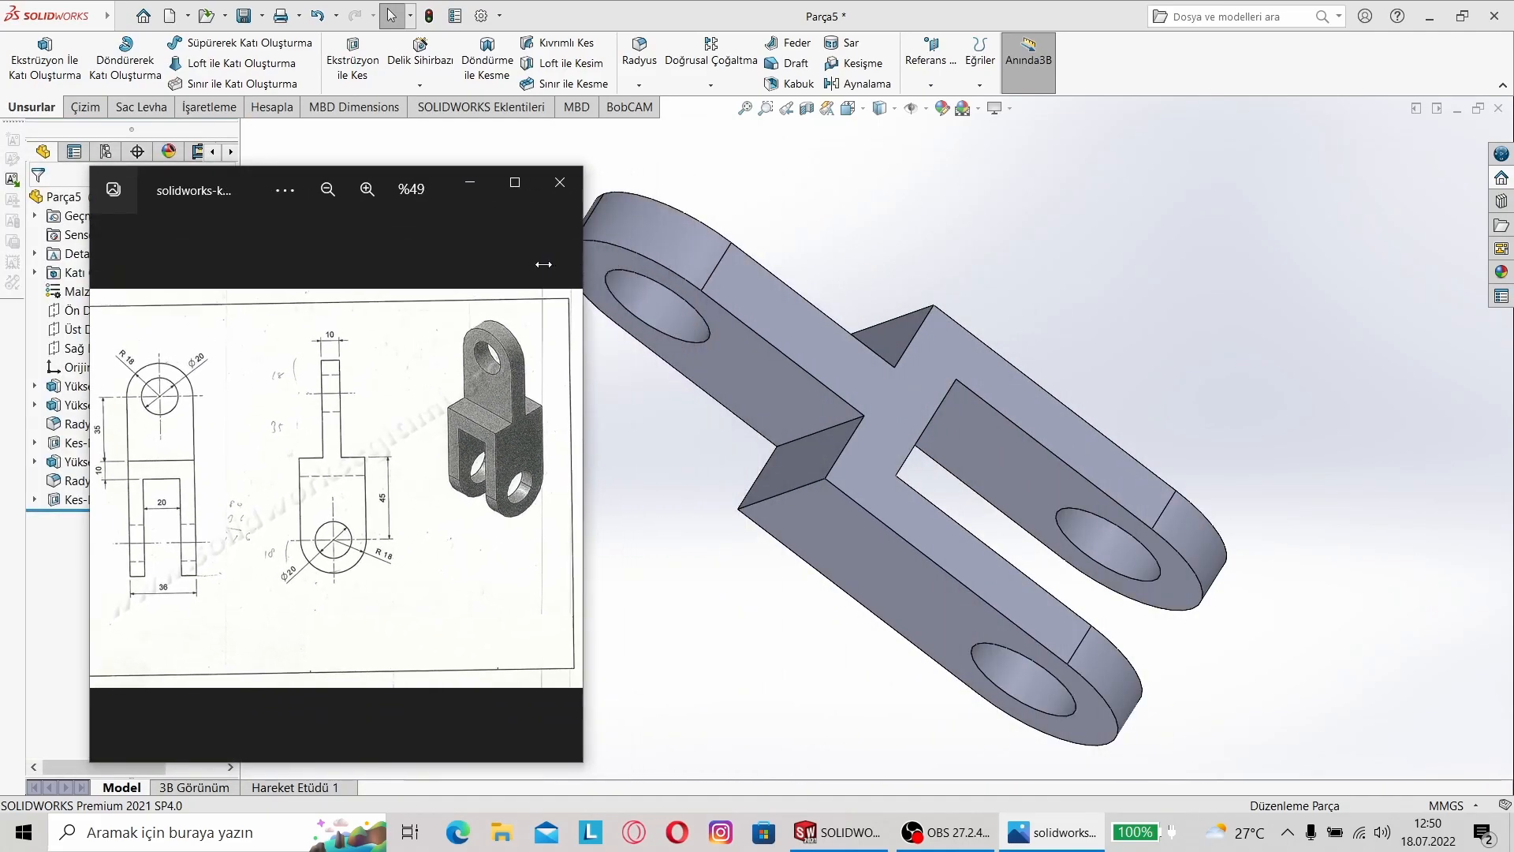
pyautogui.moveTo(418, 167); pyautogui.dragTo(410, 284)
pyautogui.click(694, 463)
# Step: Compare the link's side view with the reference drawing, minimize the drawing and examine the whole part in 3D
pyautogui.press('space')
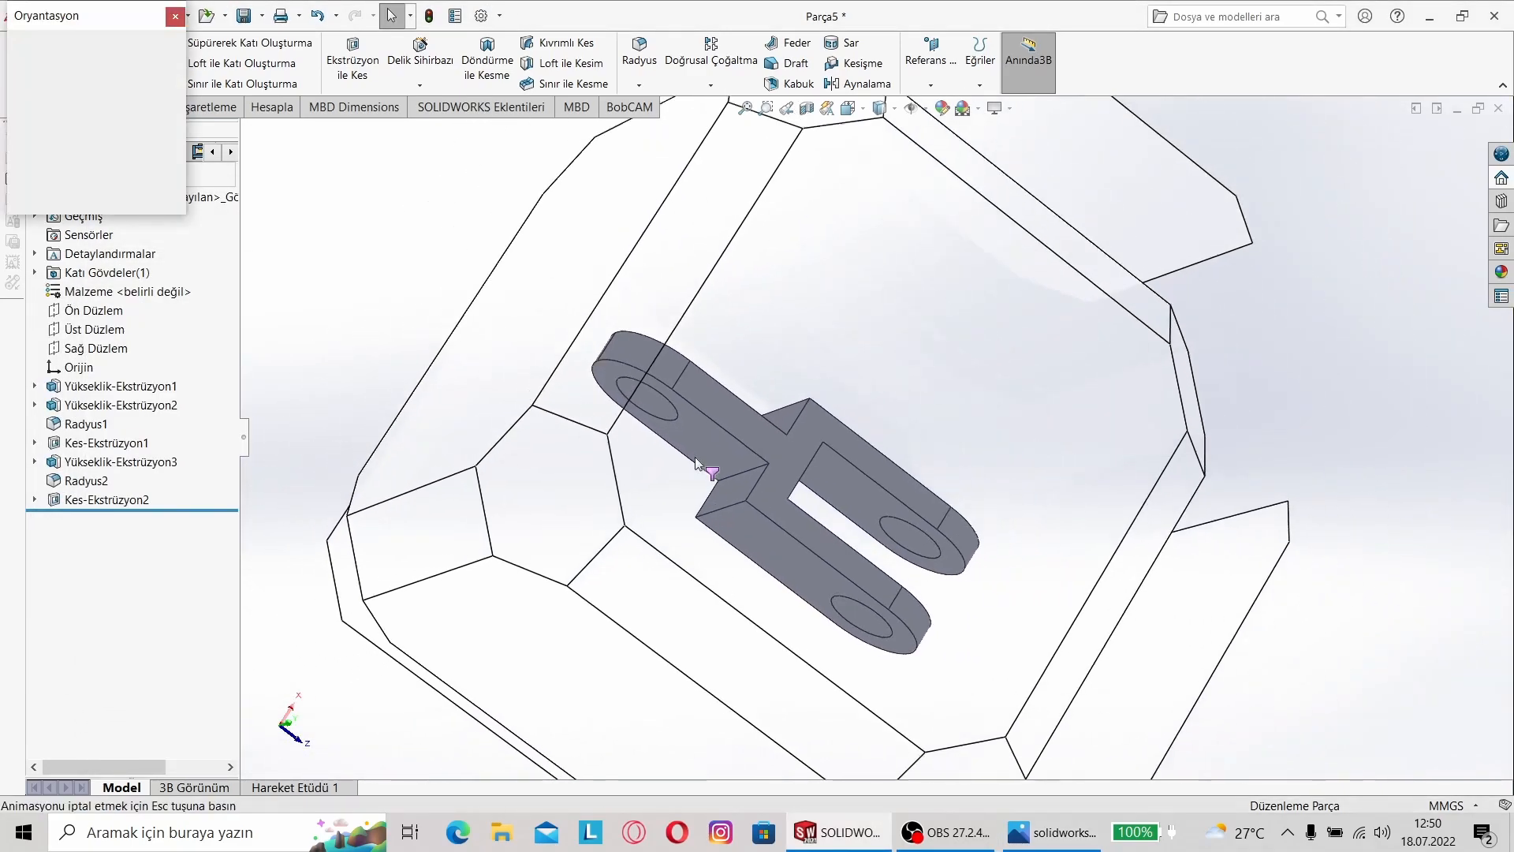
pyautogui.click(637, 648)
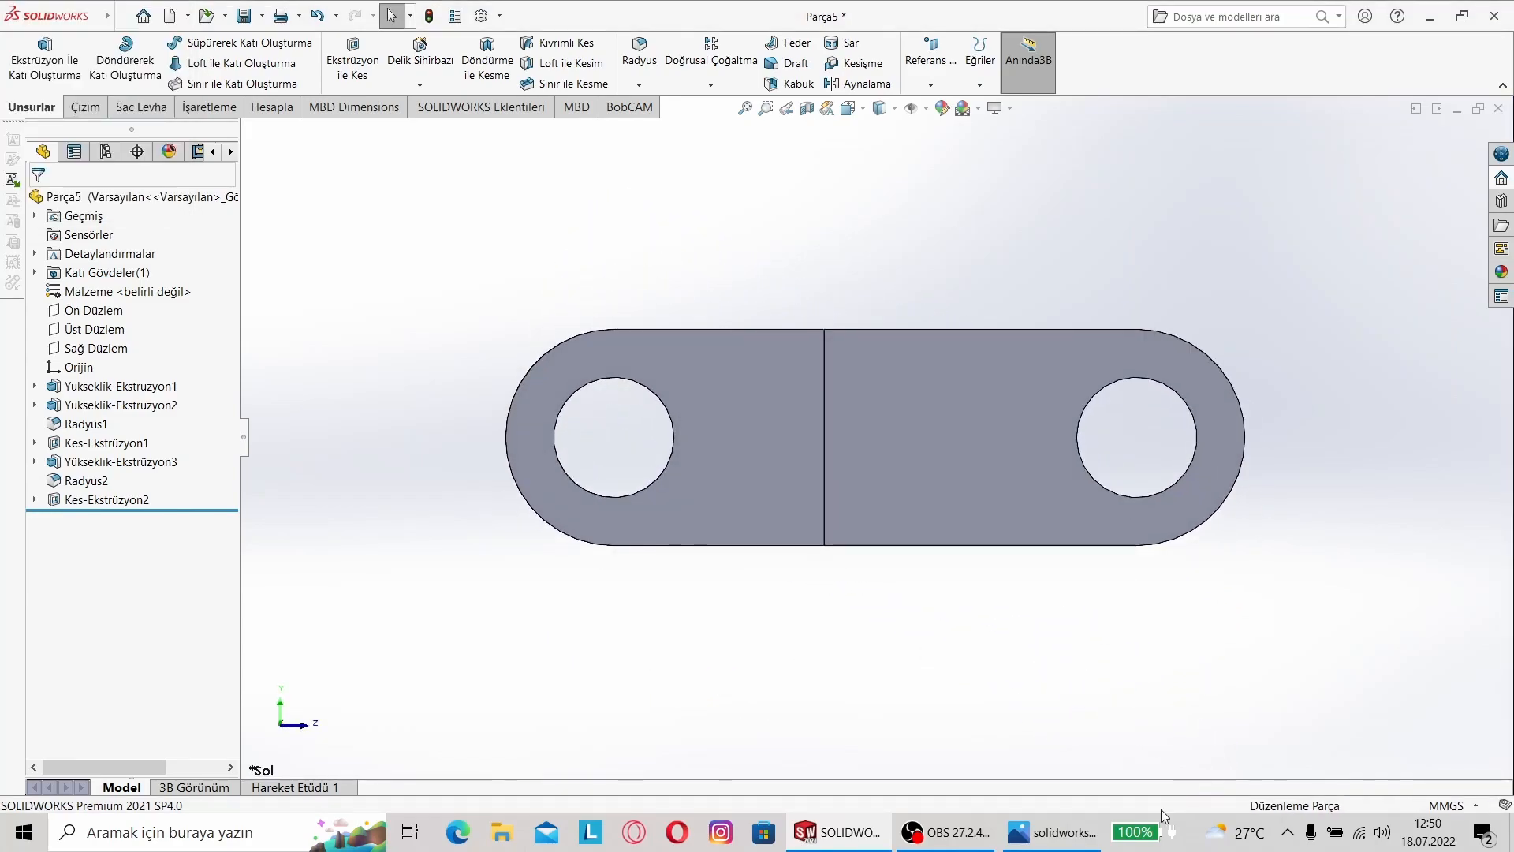
pyautogui.click(1053, 832)
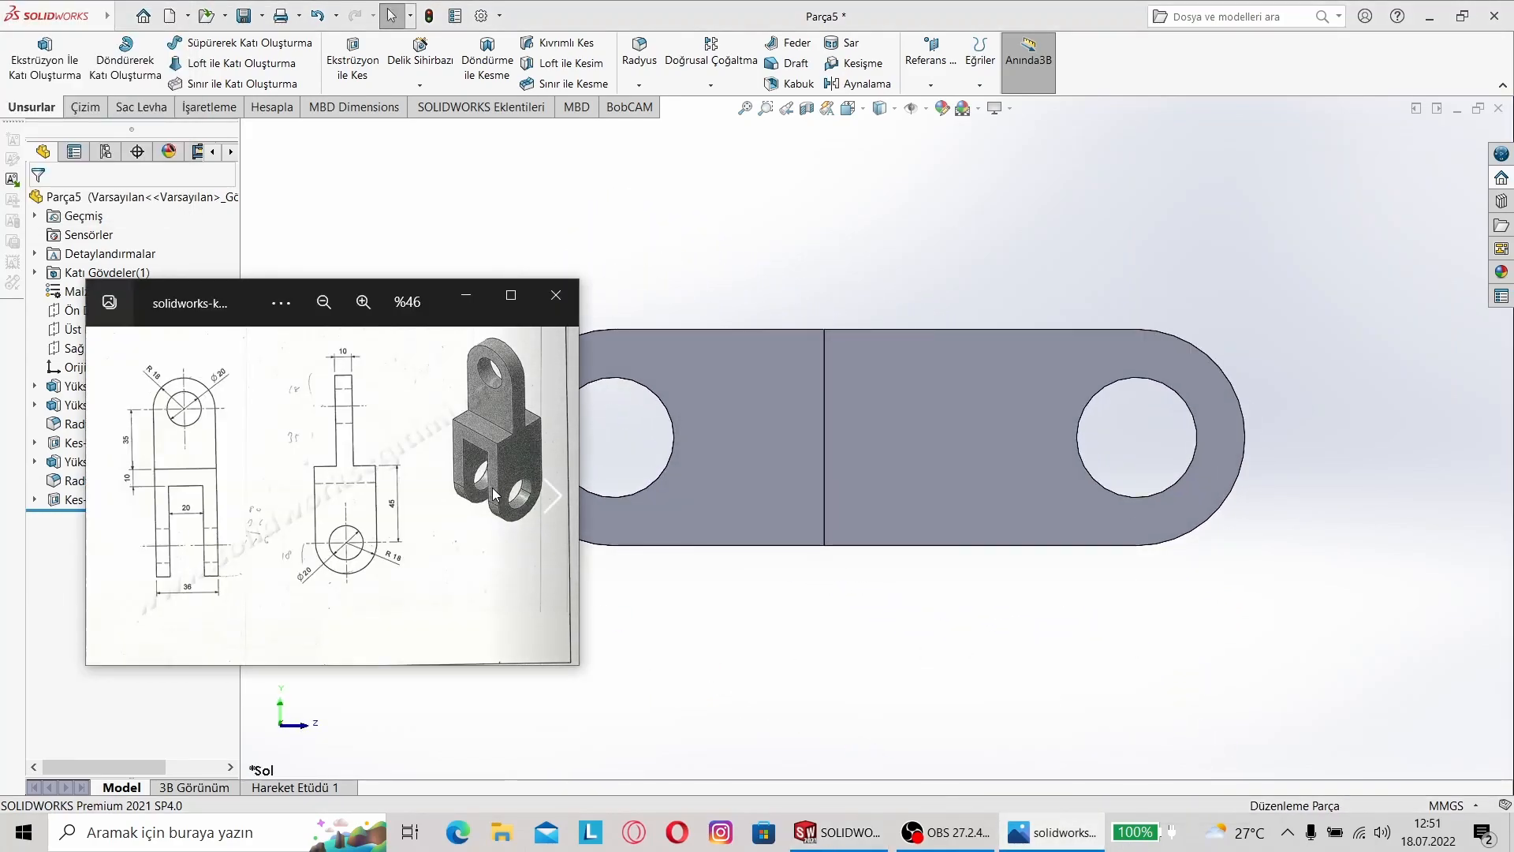
pyautogui.click(466, 296)
pyautogui.moveTo(931, 567); pyautogui.dragTo(716, 746, button='middle')
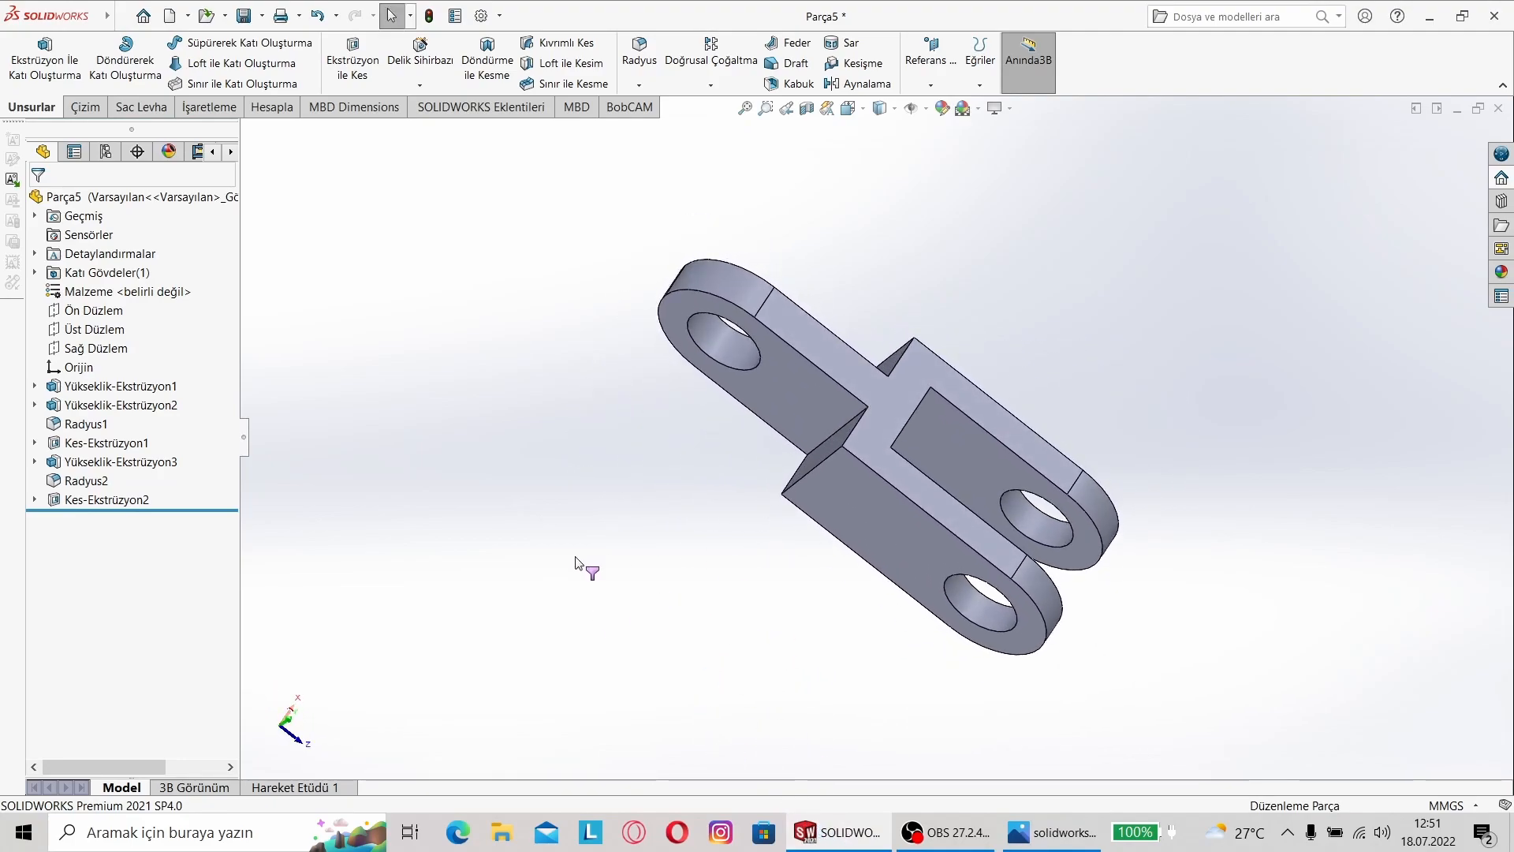